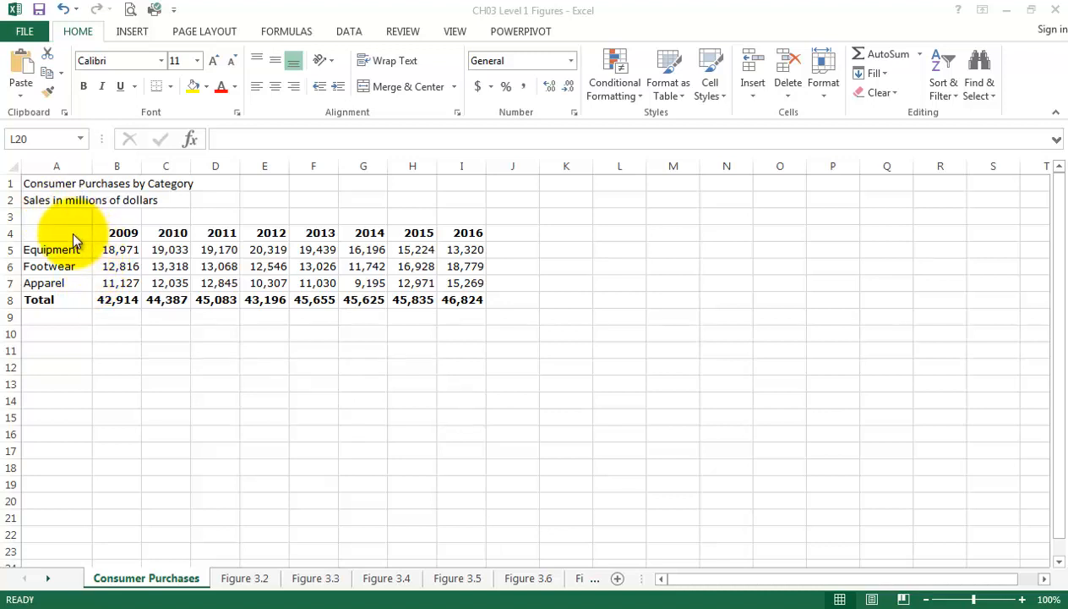
Examine the year headings, the category labels, the sales figures and each yearly total in the Consumer Purchases table.
{"action": "left_click", "coordinate": [123, 233]}
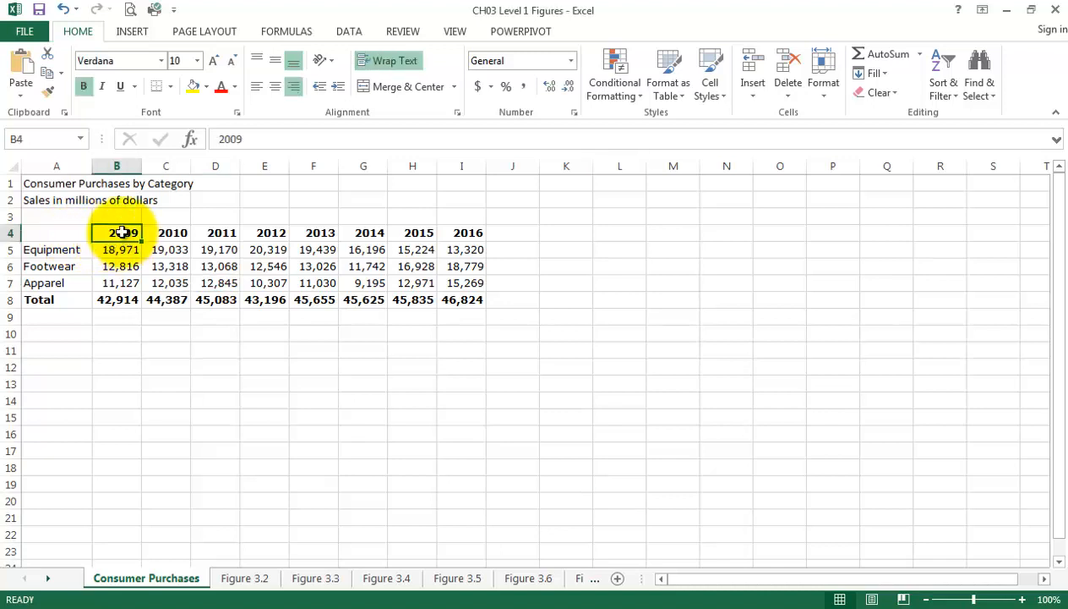
{"action": "left_click_drag", "start_coordinate": [122, 232], "coordinate": [460, 233]}
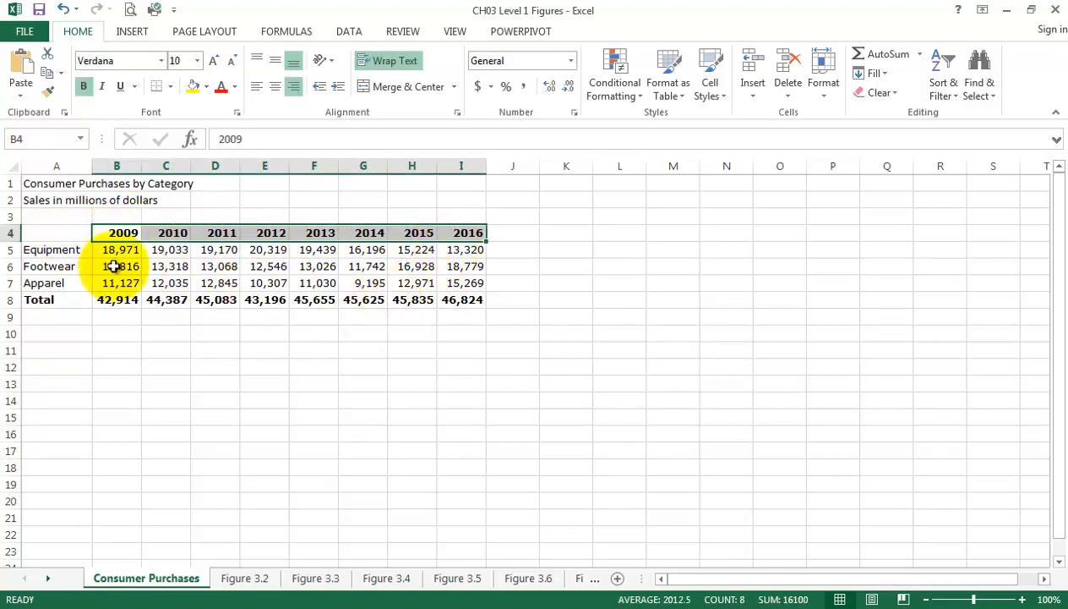
{"action": "left_click_drag", "start_coordinate": [59, 248], "coordinate": [66, 285]}
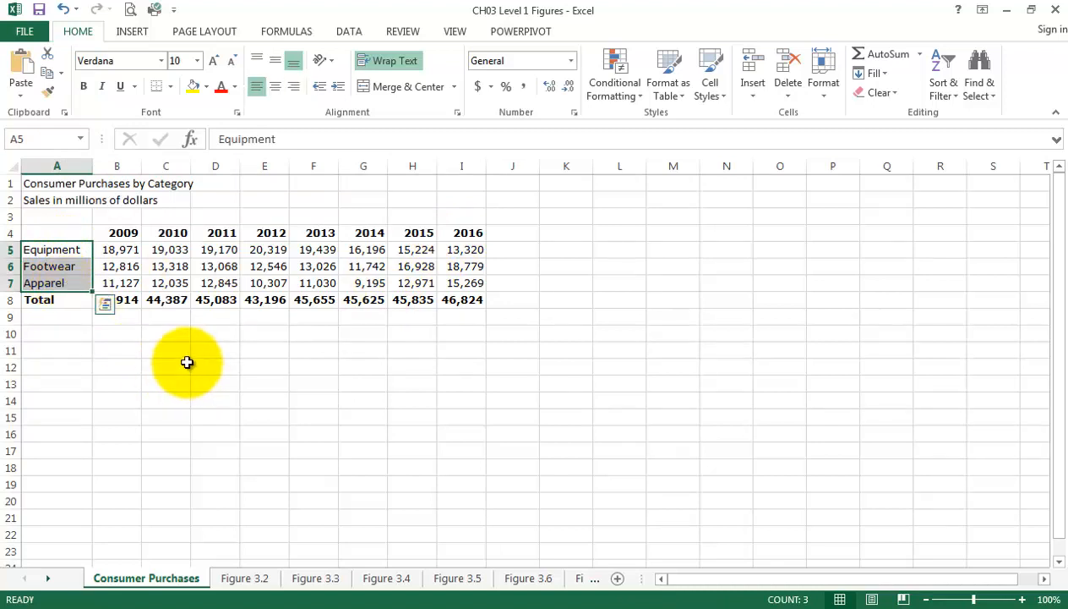
{"action": "left_click_drag", "start_coordinate": [119, 253], "coordinate": [445, 287]}
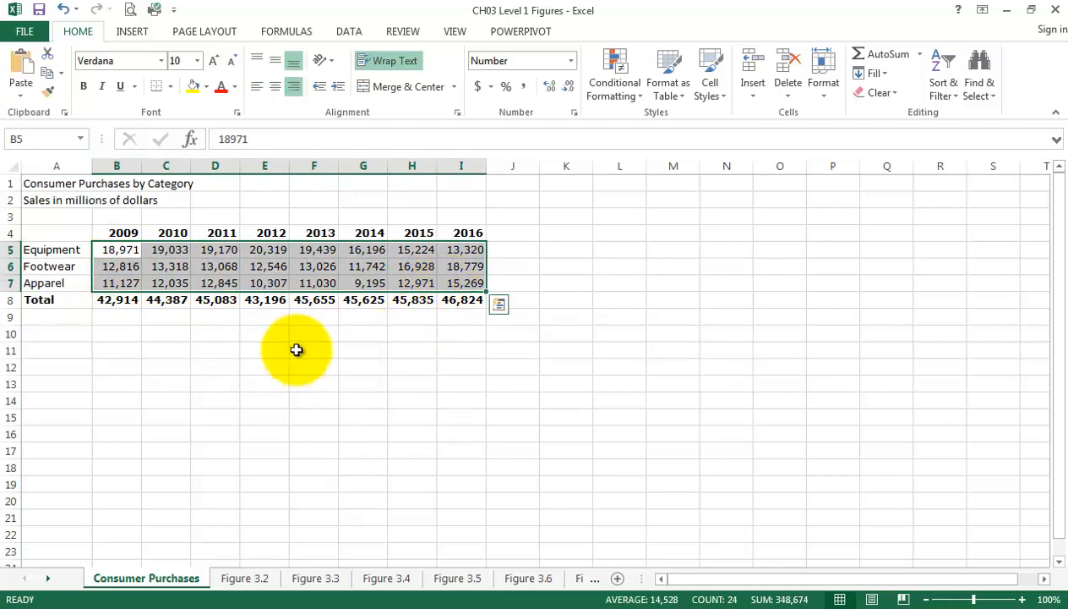
{"action": "left_click", "coordinate": [123, 301]}
{"action": "left_click", "coordinate": [169, 300]}
{"action": "left_click", "coordinate": [211, 301]}
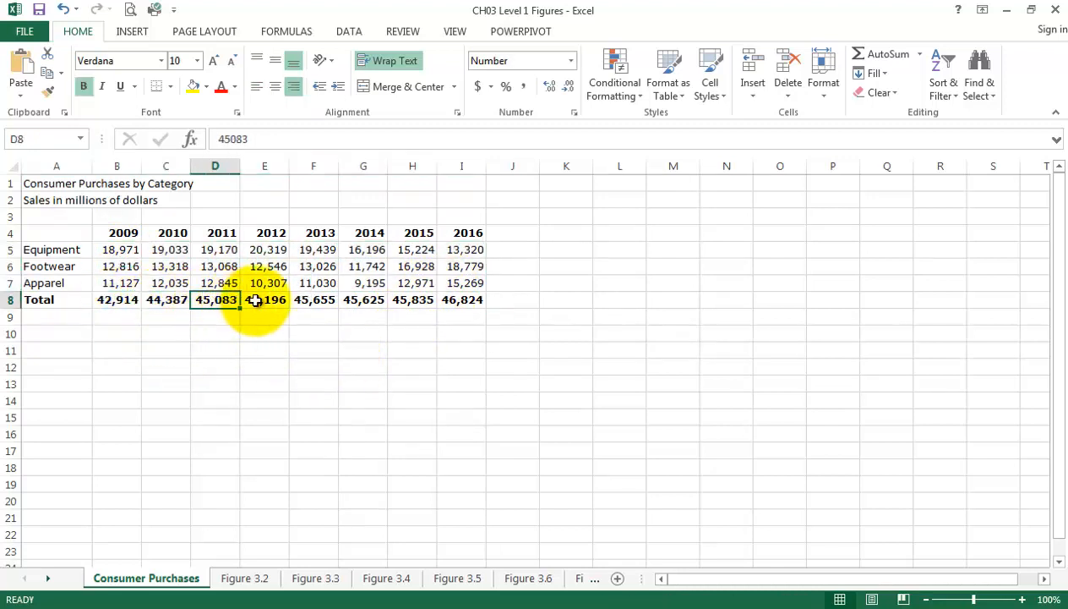
{"action": "left_click", "coordinate": [254, 300]}
{"action": "left_click", "coordinate": [314, 302]}
{"action": "left_click", "coordinate": [380, 304]}
{"action": "left_click", "coordinate": [415, 302]}
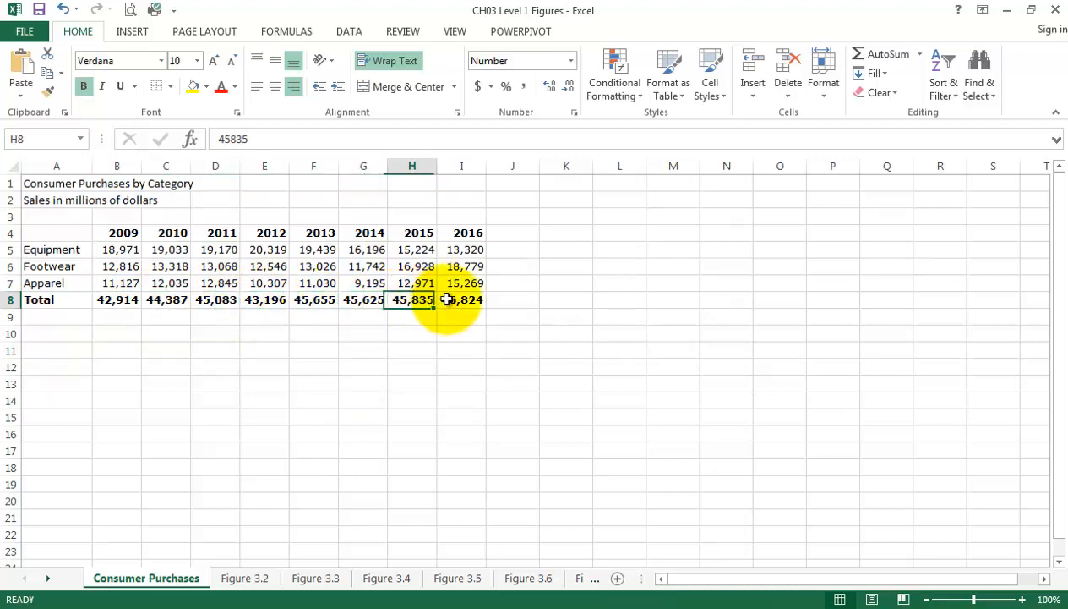
{"action": "left_click", "coordinate": [461, 301]}
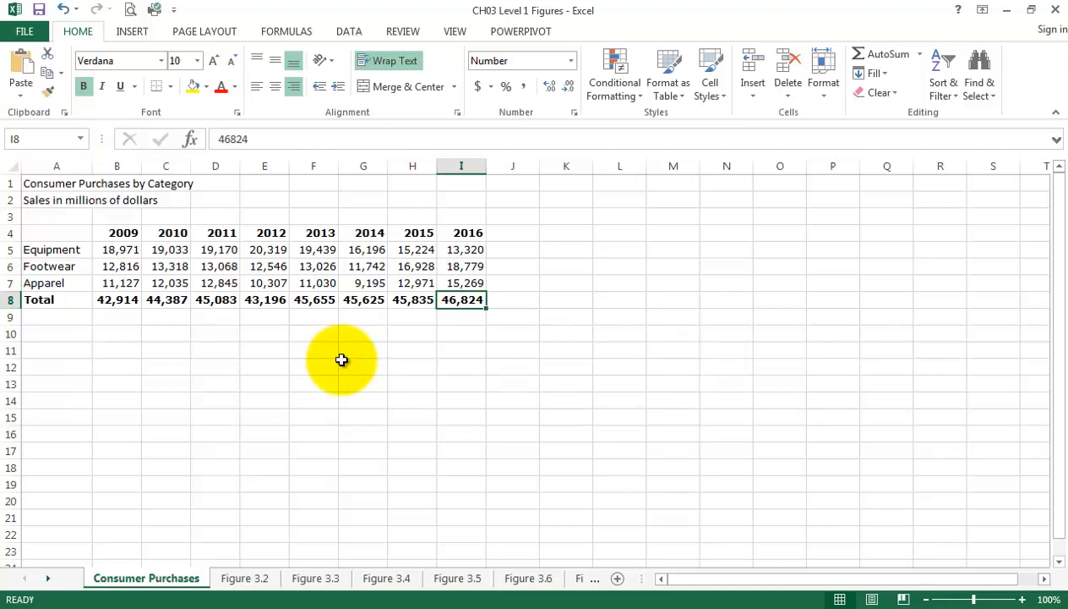
Insert the recommended clustered column chart for the category sales in A4:I7, leaving out the Total row, and delete it.
{"action": "left_click_drag", "start_coordinate": [67, 232], "coordinate": [463, 284]}
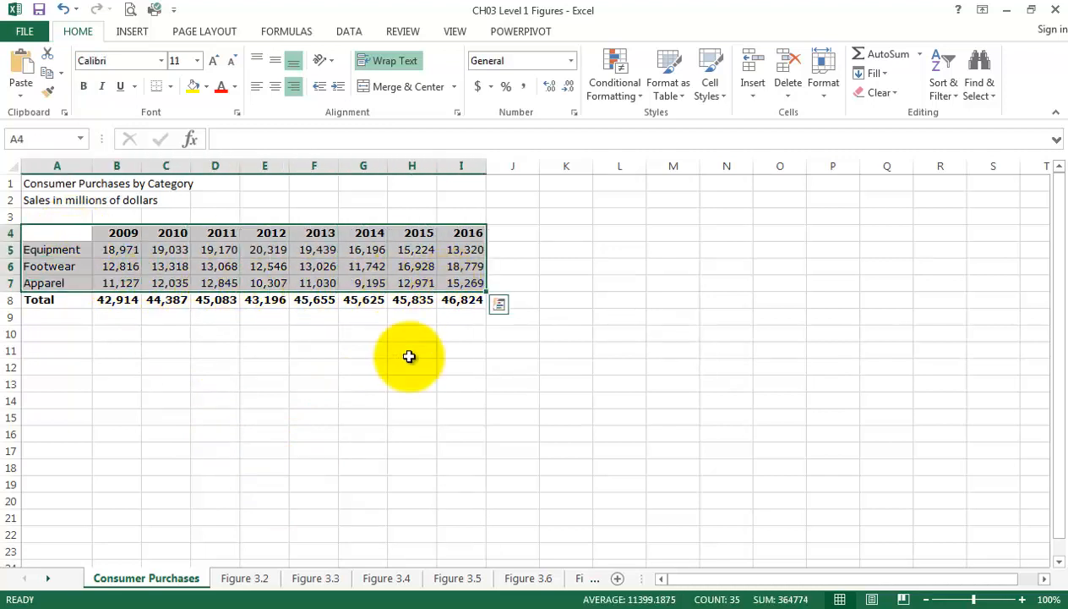
{"action": "left_click", "coordinate": [132, 34]}
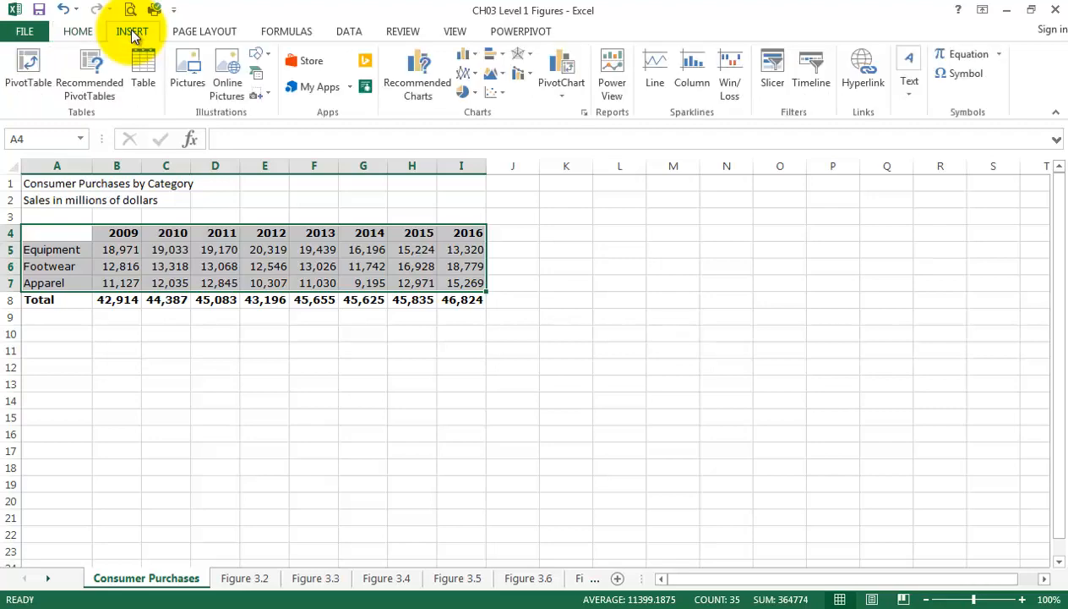
{"action": "left_click", "coordinate": [425, 95]}
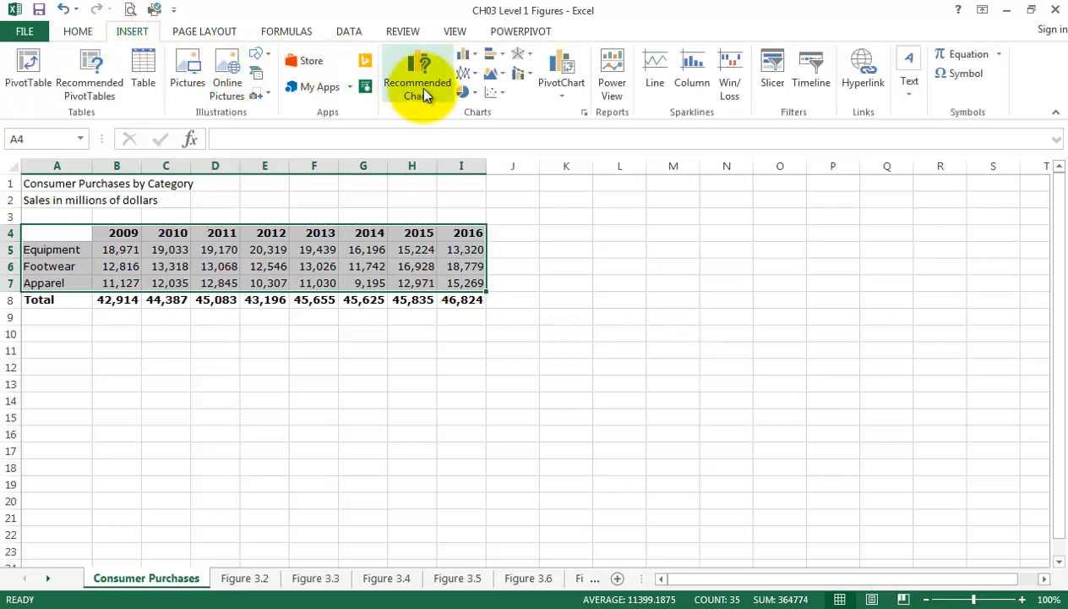
{"action": "left_click", "coordinate": [382, 247]}
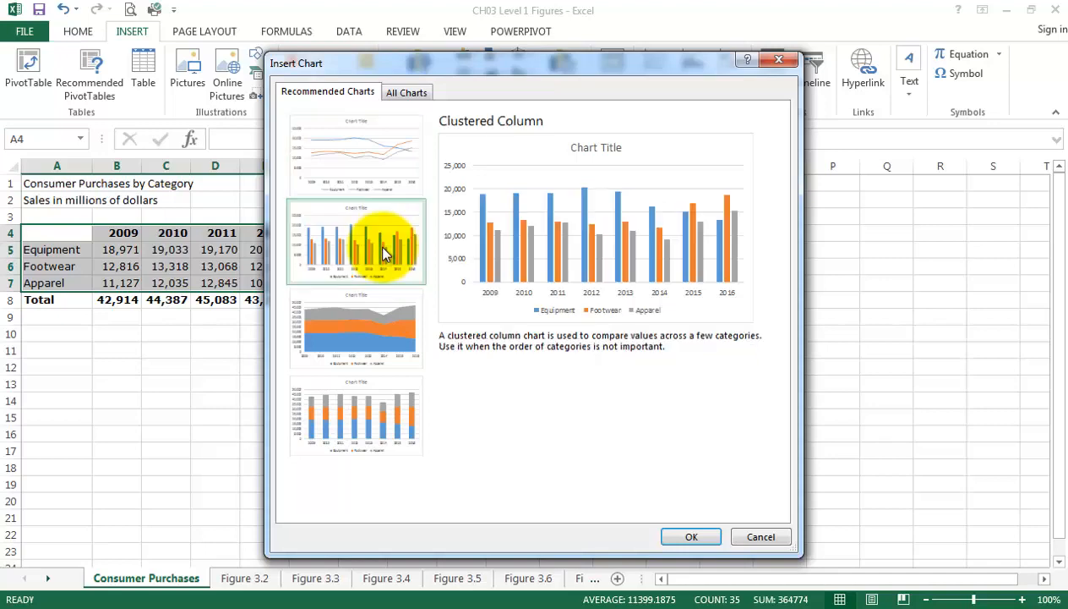
{"action": "left_click", "coordinate": [689, 536]}
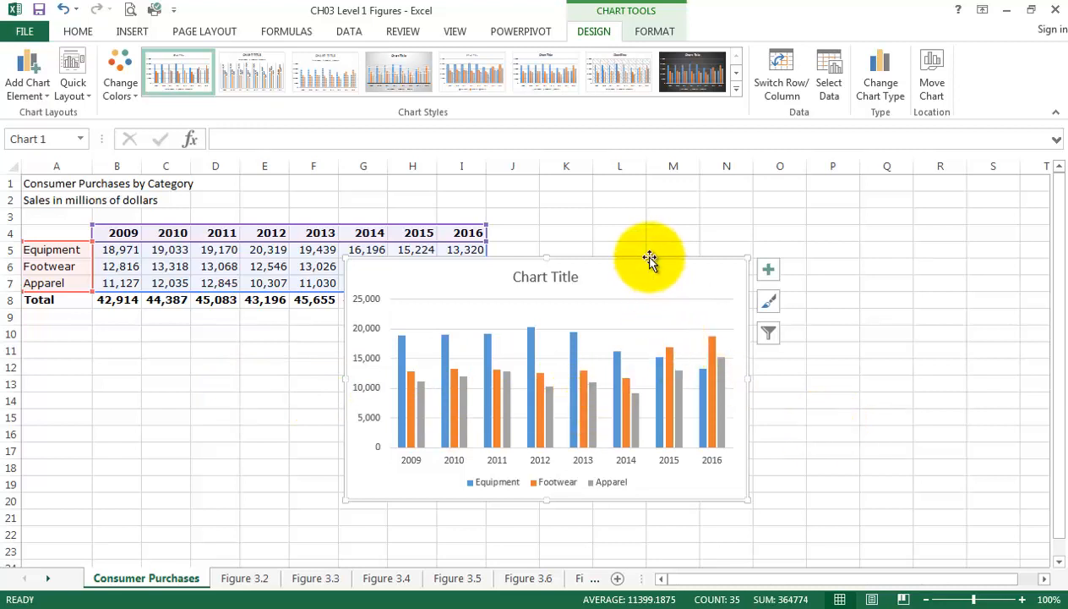
{"action": "key", "text": "Delete"}
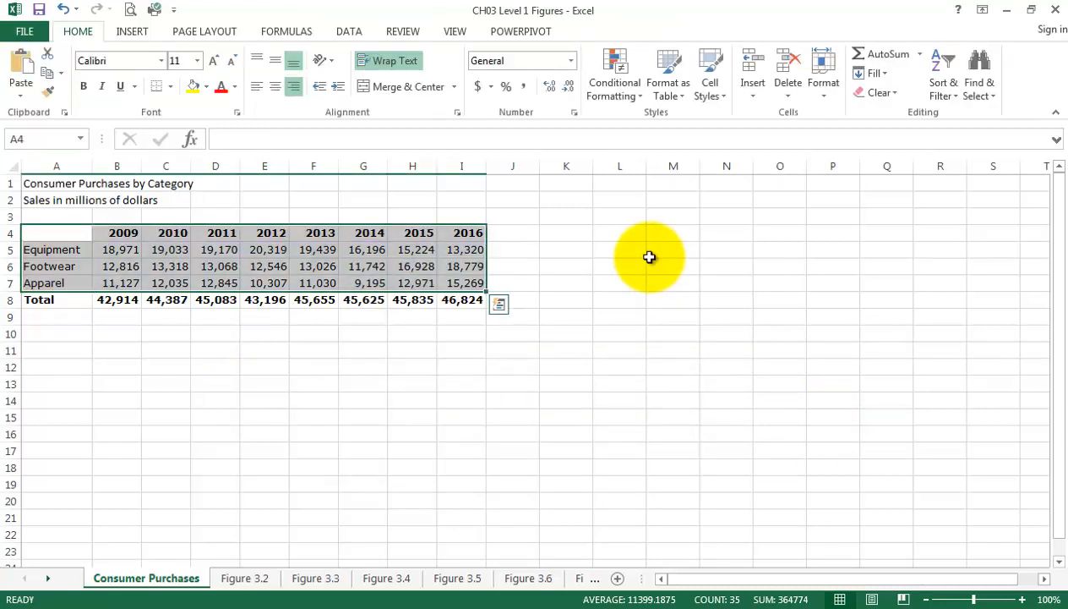
{"action": "left_click", "coordinate": [605, 562]}
{"action": "left_click", "coordinate": [556, 500]}
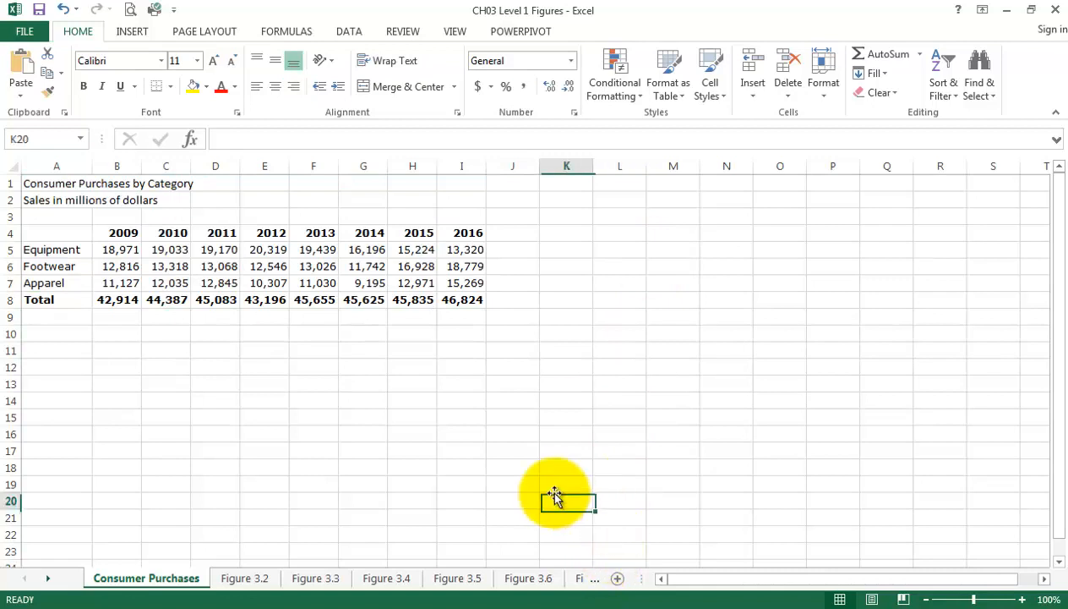
Review the charts on the Figure 3.2 and Figure 3.3 sheets, keeping the current Windows color scheme, and return to Consumer Purchases.
{"action": "left_click", "coordinate": [245, 580]}
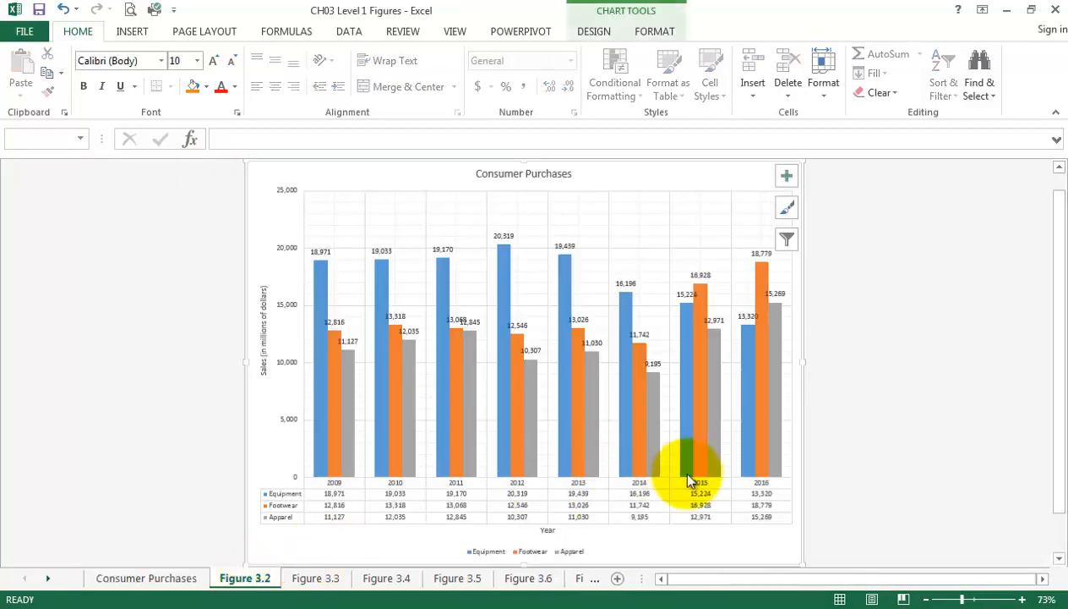
{"action": "mouse_move", "coordinate": [755, 475]}
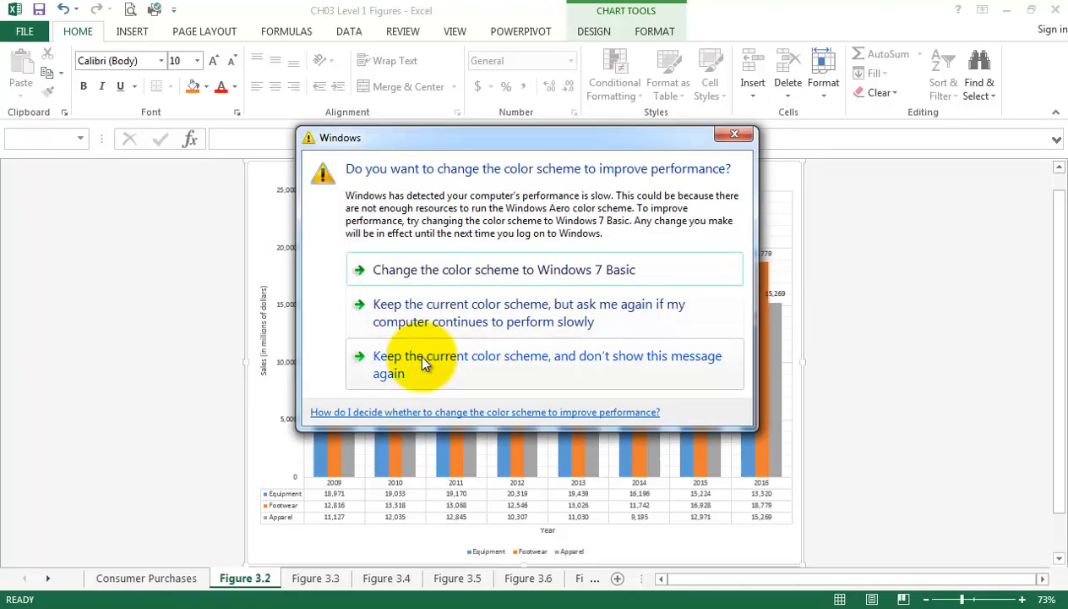
{"action": "left_click", "coordinate": [423, 359]}
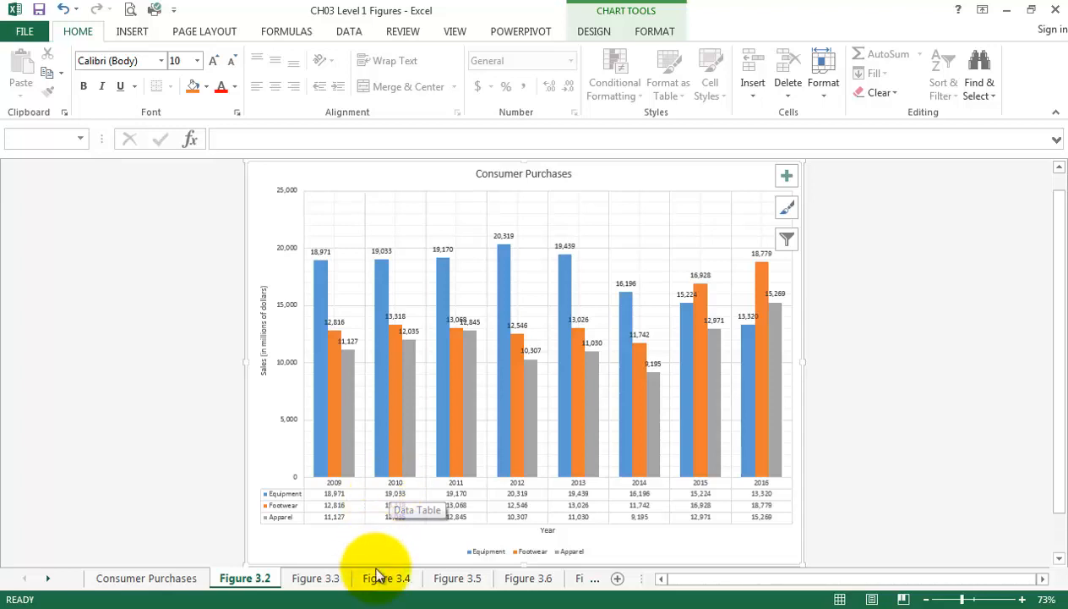
{"action": "left_click", "coordinate": [314, 578]}
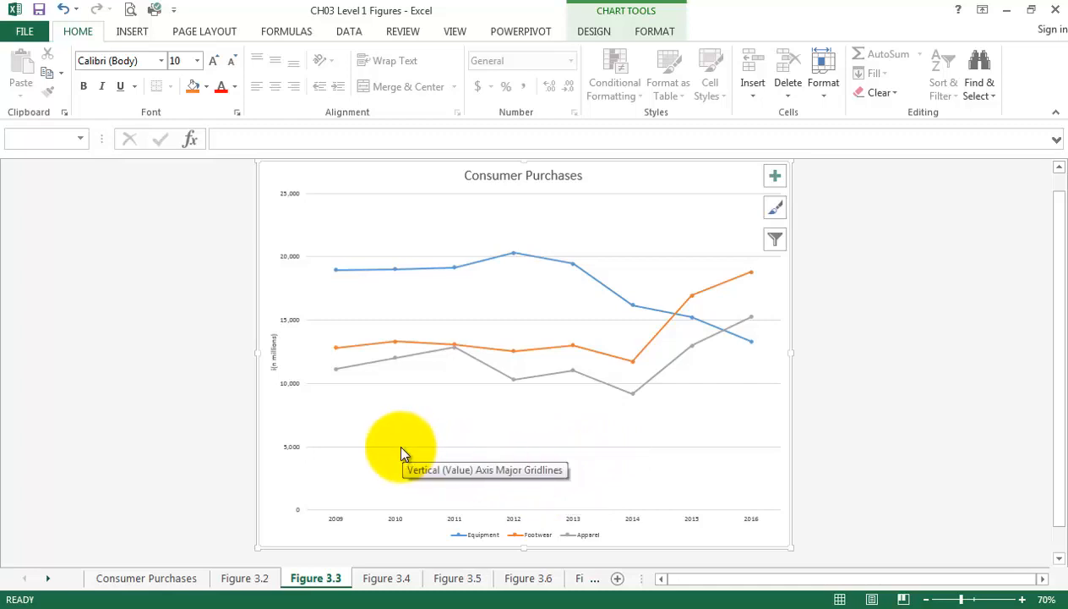
{"action": "left_click", "coordinate": [160, 582]}
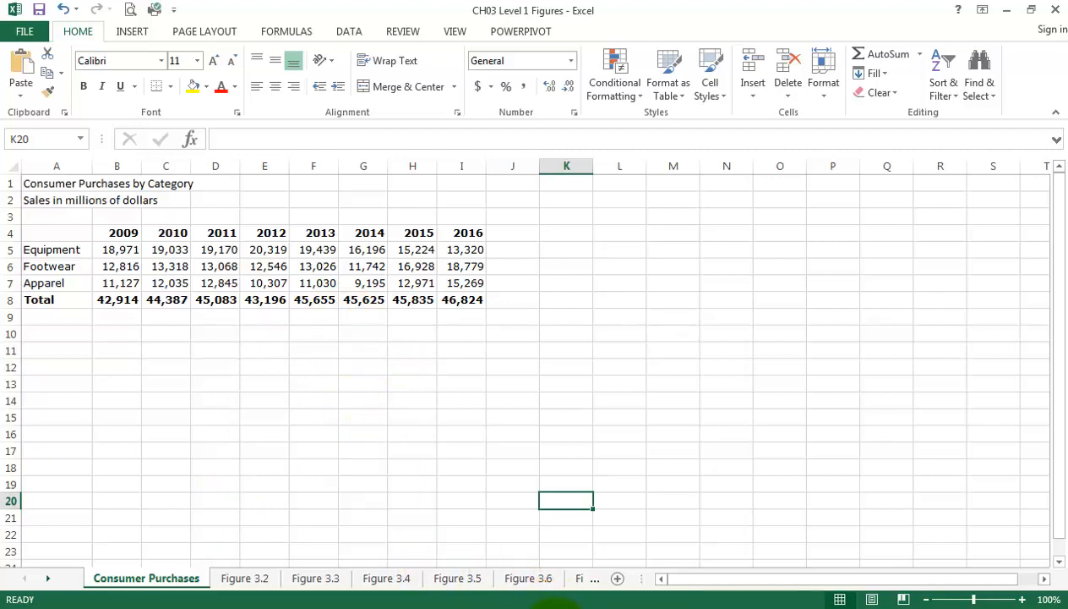
Close the CH03 Level 1 Figures workbook without saving and switch to the Consumer Purchases L1Start workbook.
{"action": "left_click", "coordinate": [558, 605]}
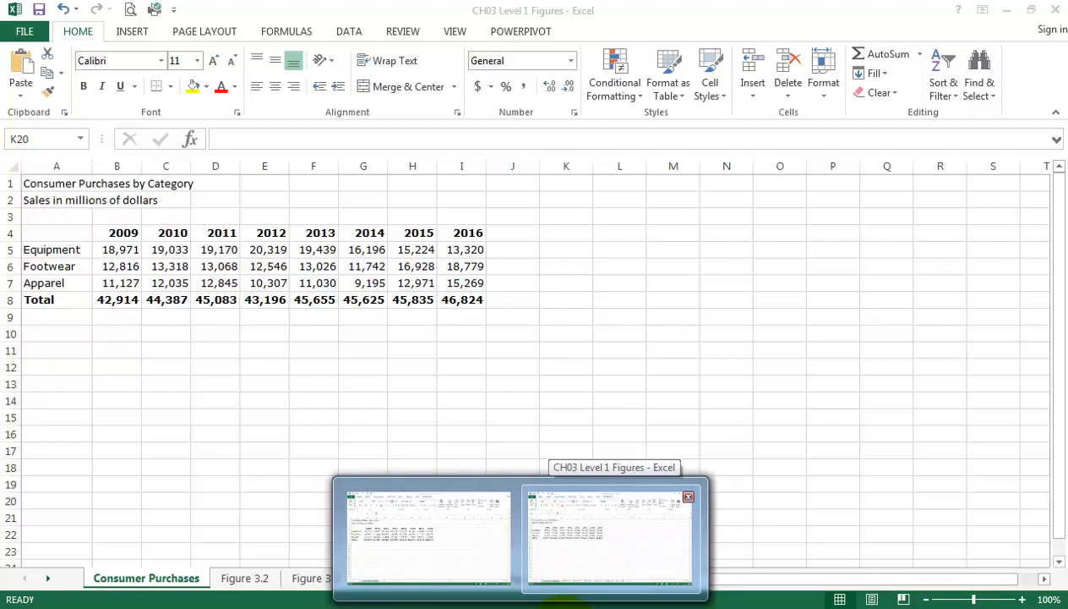
{"action": "right_click", "coordinate": [562, 603]}
{"action": "left_click", "coordinate": [551, 579]}
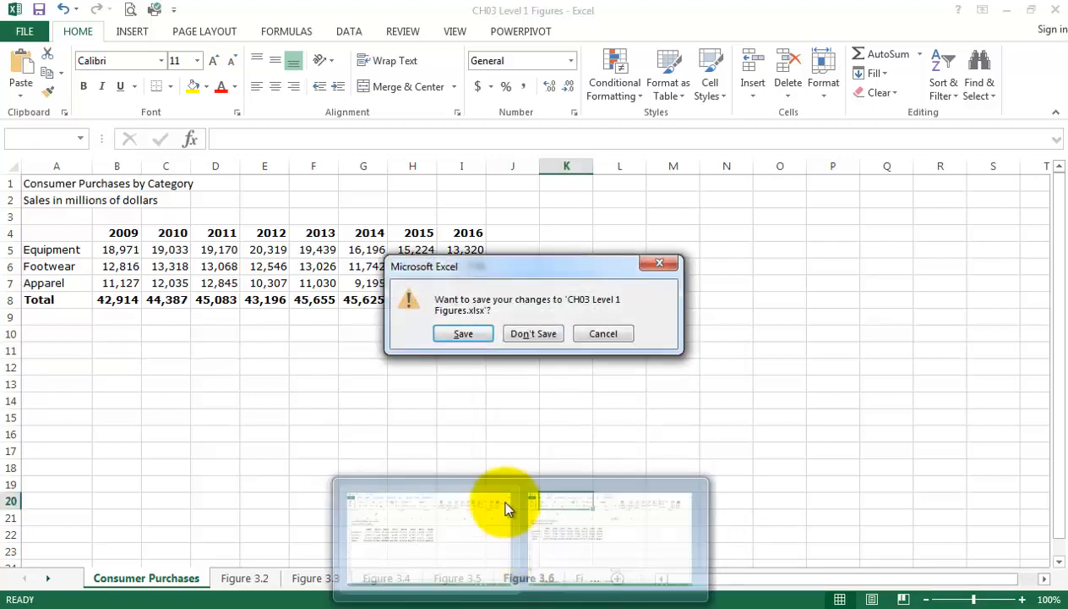
{"action": "left_click", "coordinate": [542, 327]}
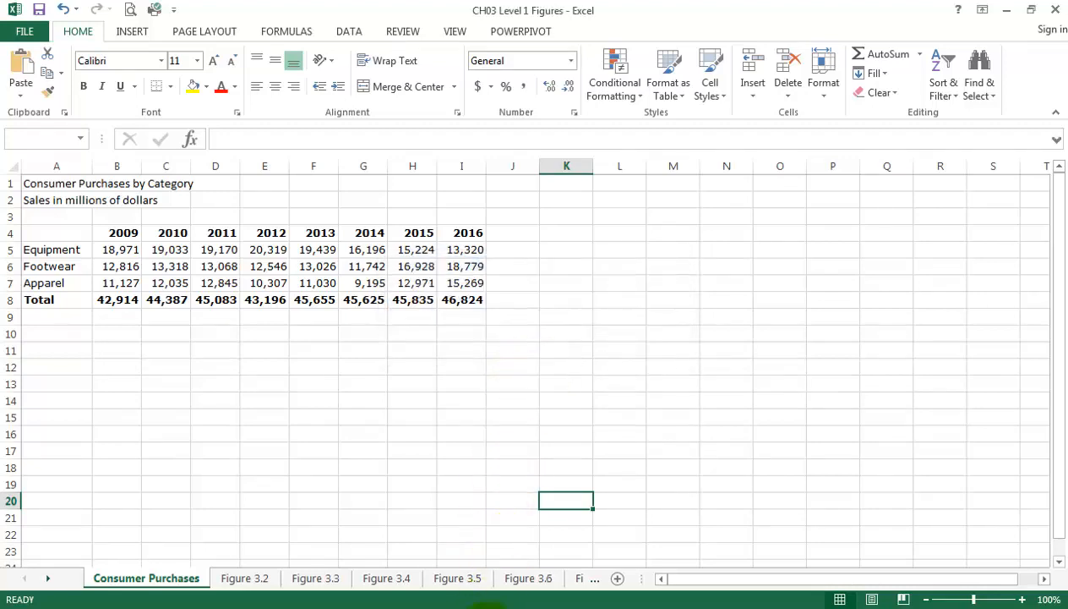
{"action": "mouse_move", "coordinate": [517, 603]}
{"action": "left_click", "coordinate": [477, 601]}
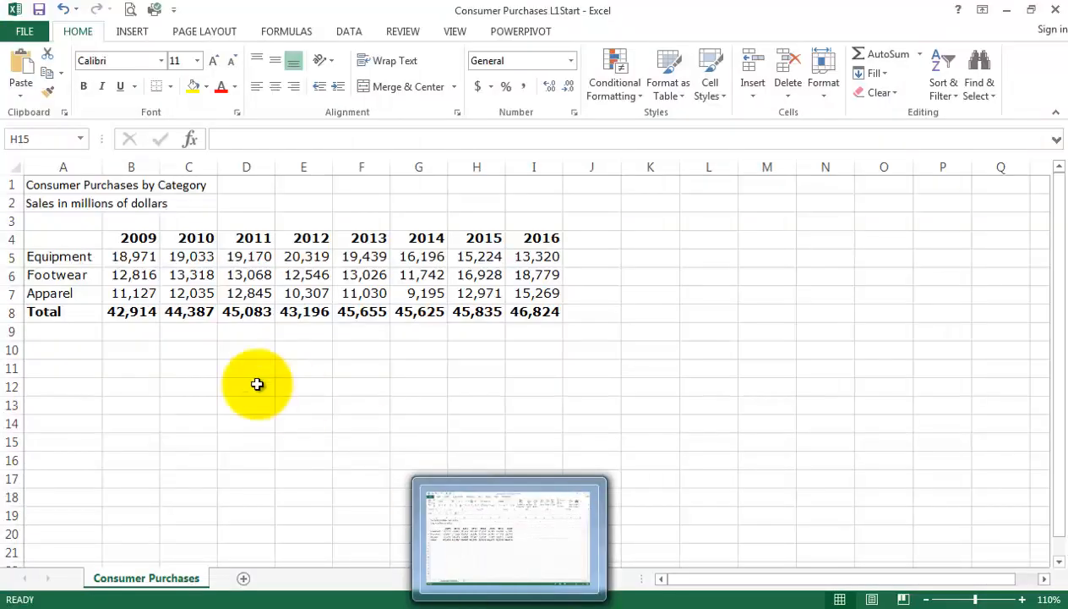
{"action": "left_click", "coordinate": [245, 387]}
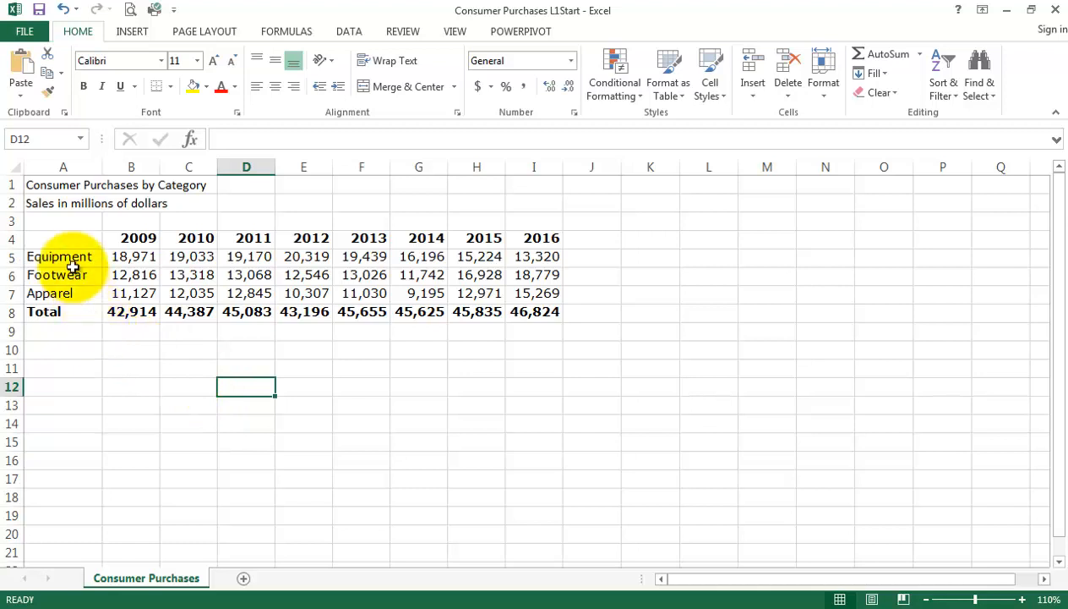
Insert the recommended line chart for A4:I8, including the Total row, and delete it.
{"action": "left_click", "coordinate": [63, 240]}
{"action": "left_click_drag", "start_coordinate": [63, 260], "coordinate": [545, 310]}
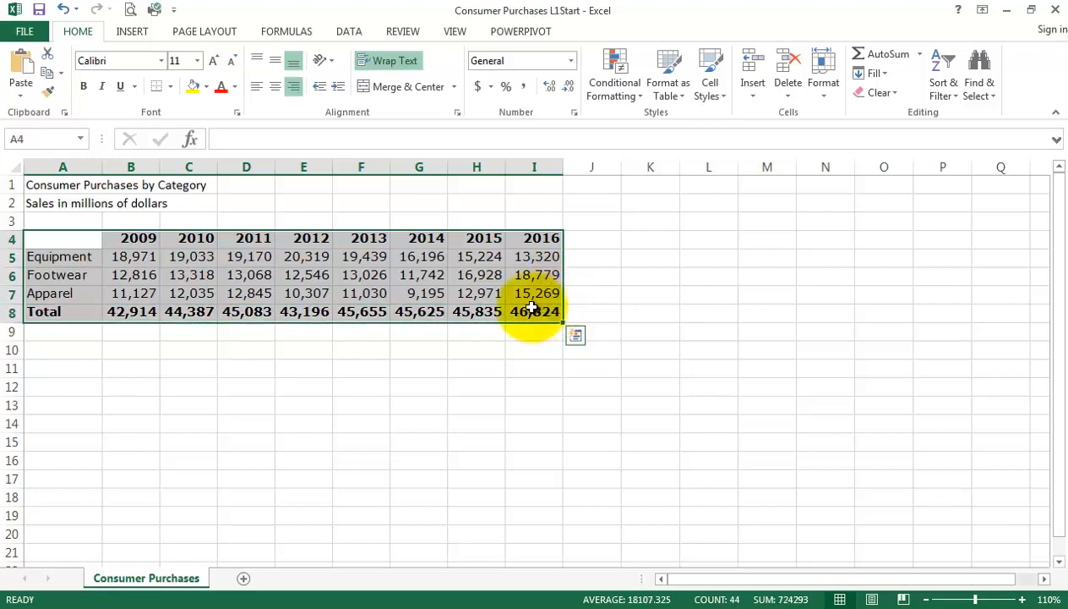
{"action": "left_click", "coordinate": [132, 32]}
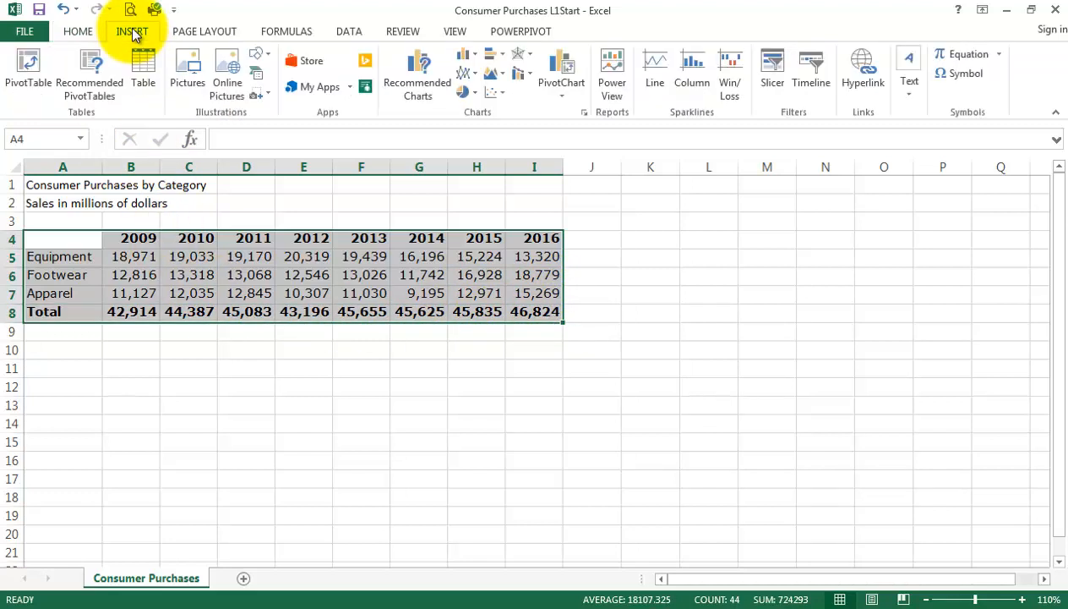
{"action": "left_click", "coordinate": [427, 89]}
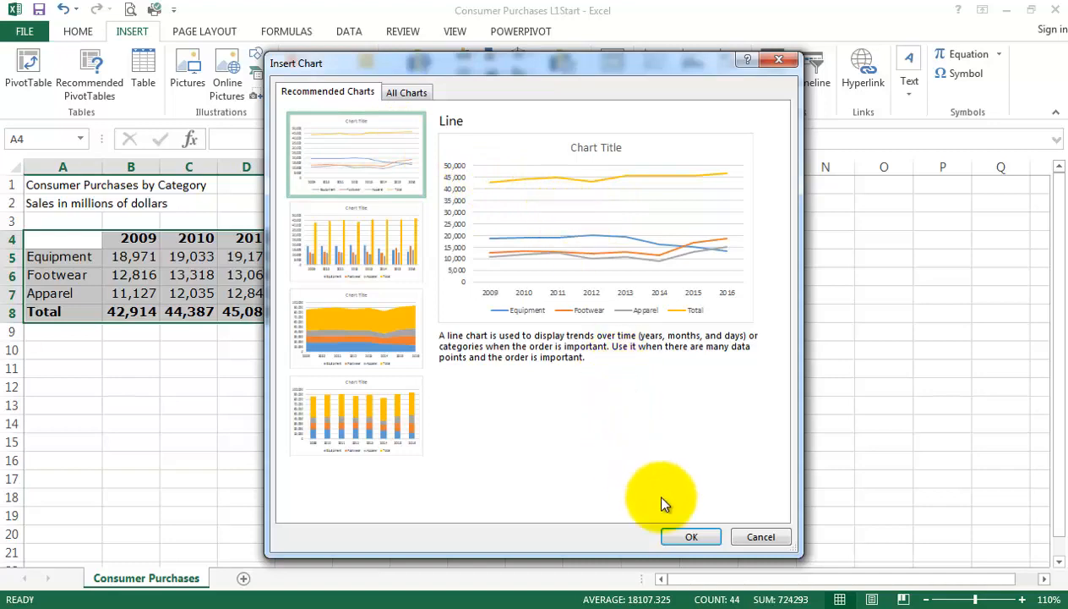
{"action": "left_click", "coordinate": [691, 536]}
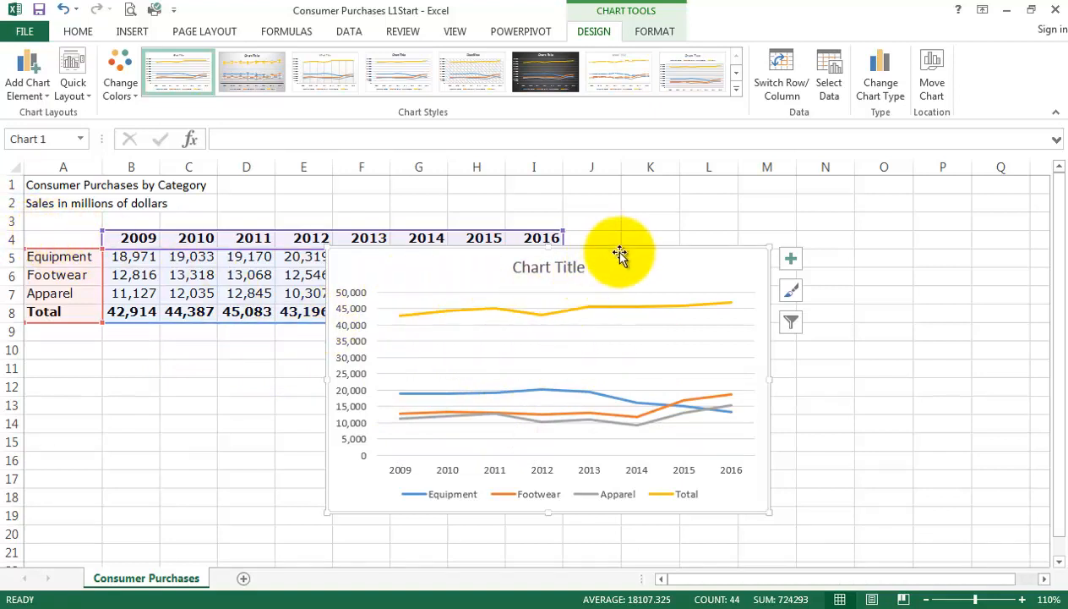
{"action": "key", "text": "Delete"}
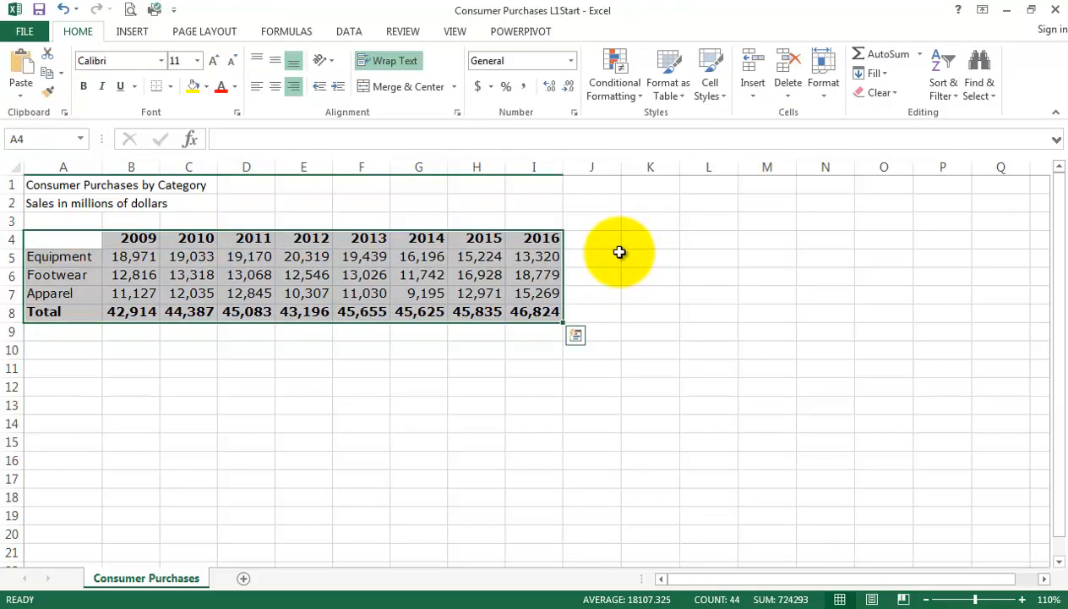
{"action": "left_click", "coordinate": [625, 365]}
Insert the recommended line chart for A4:I7, without the Total row, and delete it.
{"action": "left_click_drag", "start_coordinate": [71, 238], "coordinate": [545, 284]}
{"action": "left_click", "coordinate": [127, 32]}
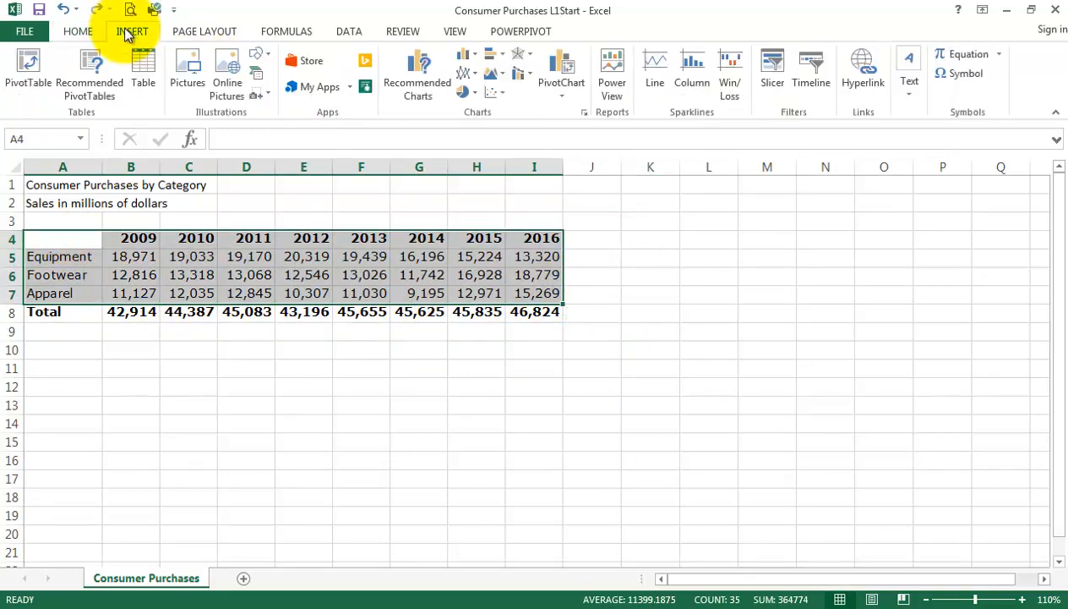
{"action": "left_click", "coordinate": [407, 88]}
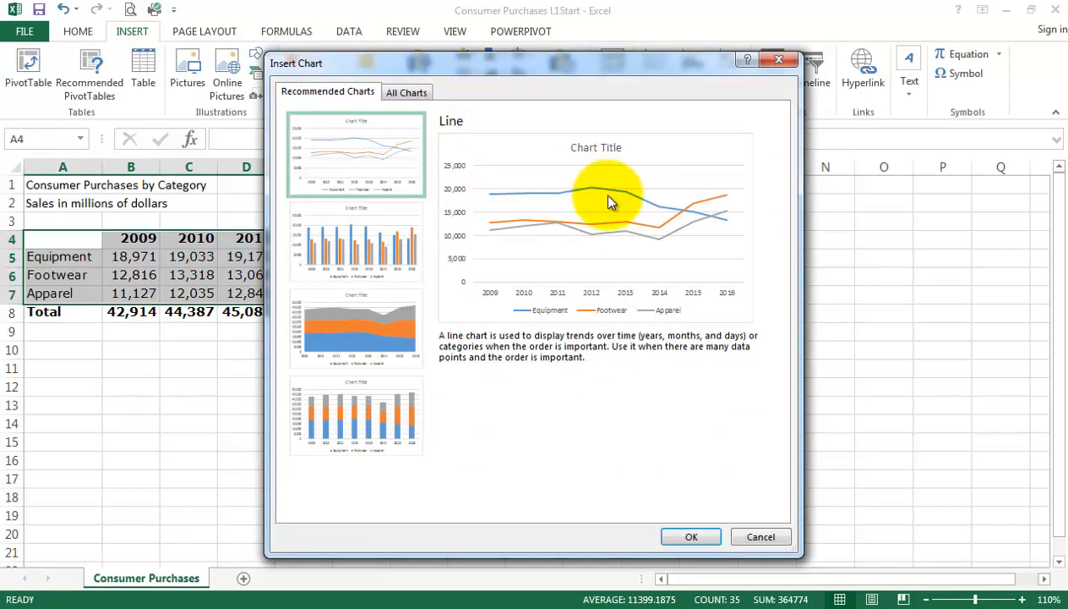
{"action": "left_click", "coordinate": [689, 536]}
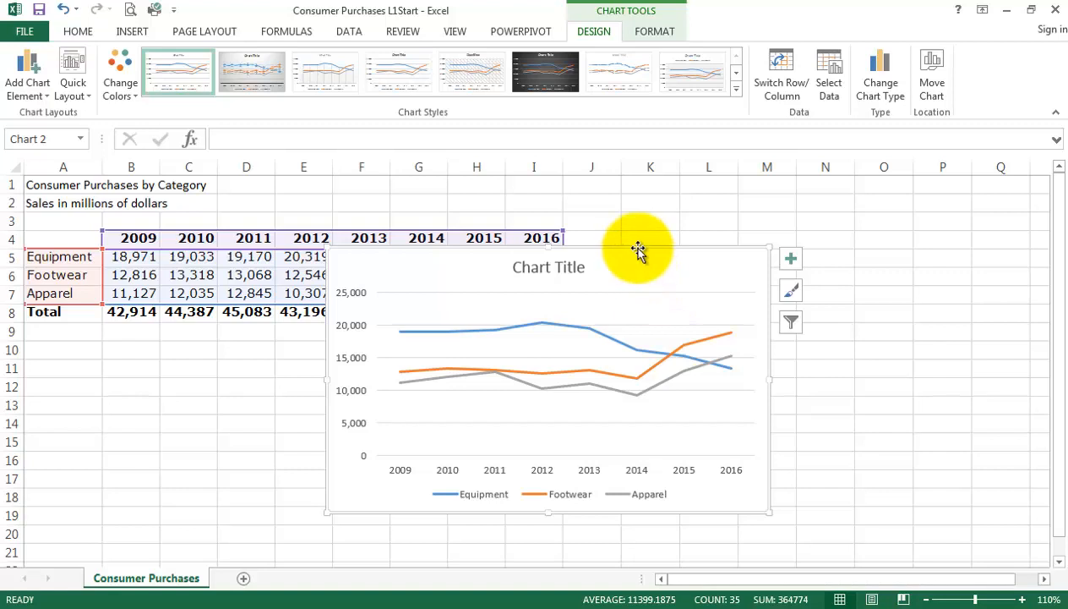
{"action": "key", "text": "Delete"}
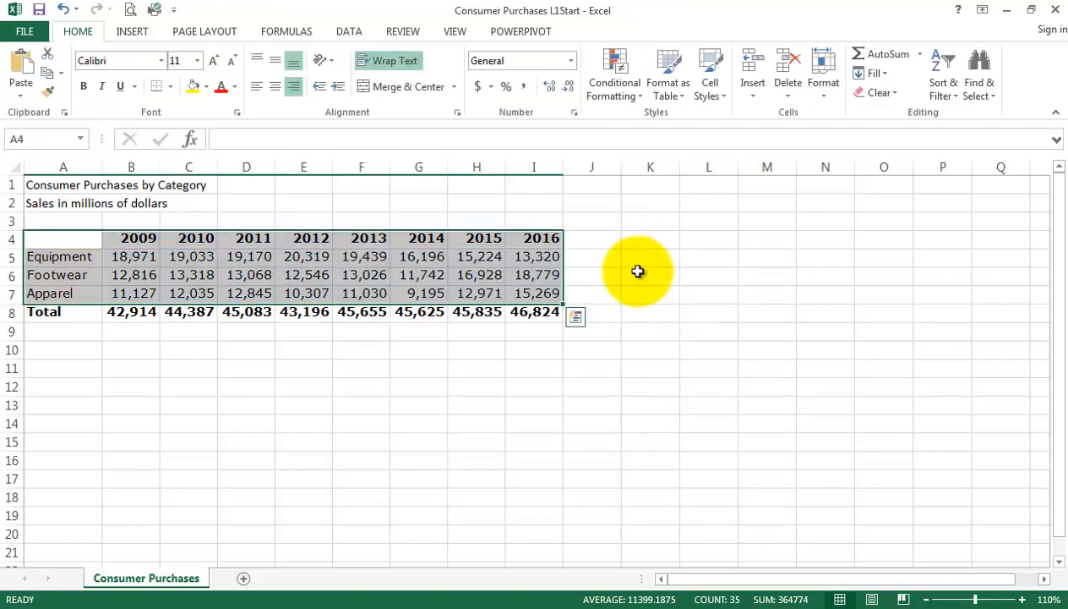
Insert the recommended line chart for A4:I8, with the Total row included in the selection.
{"action": "left_click_drag", "start_coordinate": [77, 237], "coordinate": [547, 313]}
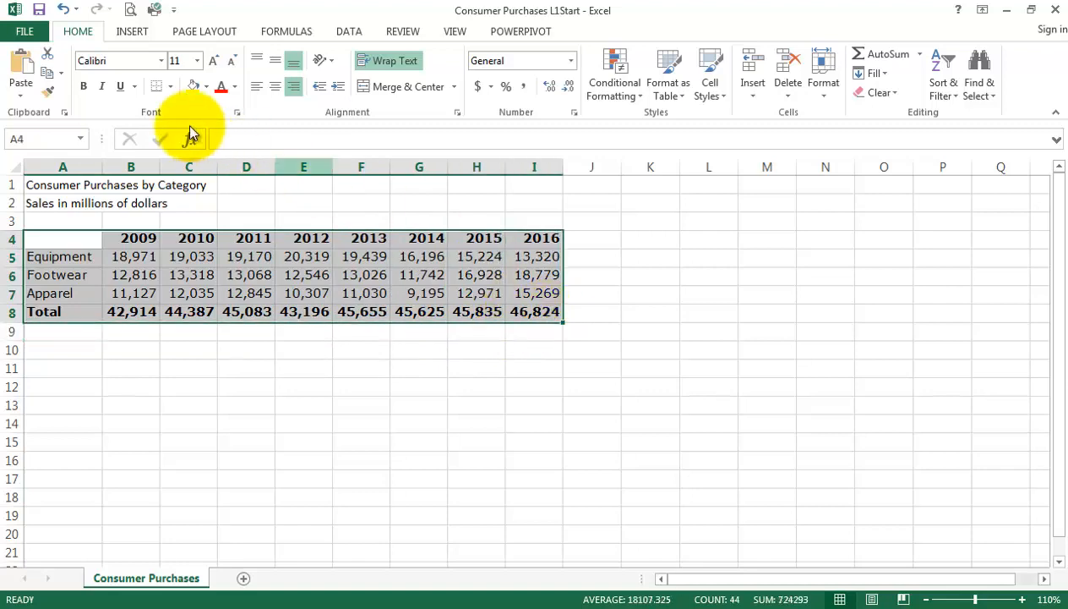
{"action": "left_click", "coordinate": [135, 38]}
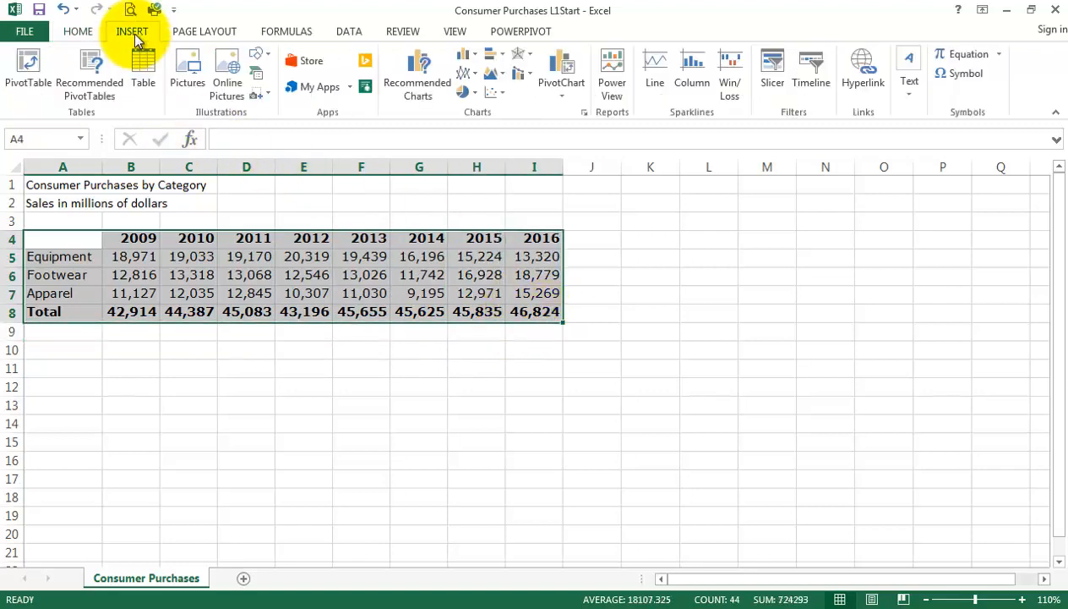
{"action": "left_click", "coordinate": [419, 84]}
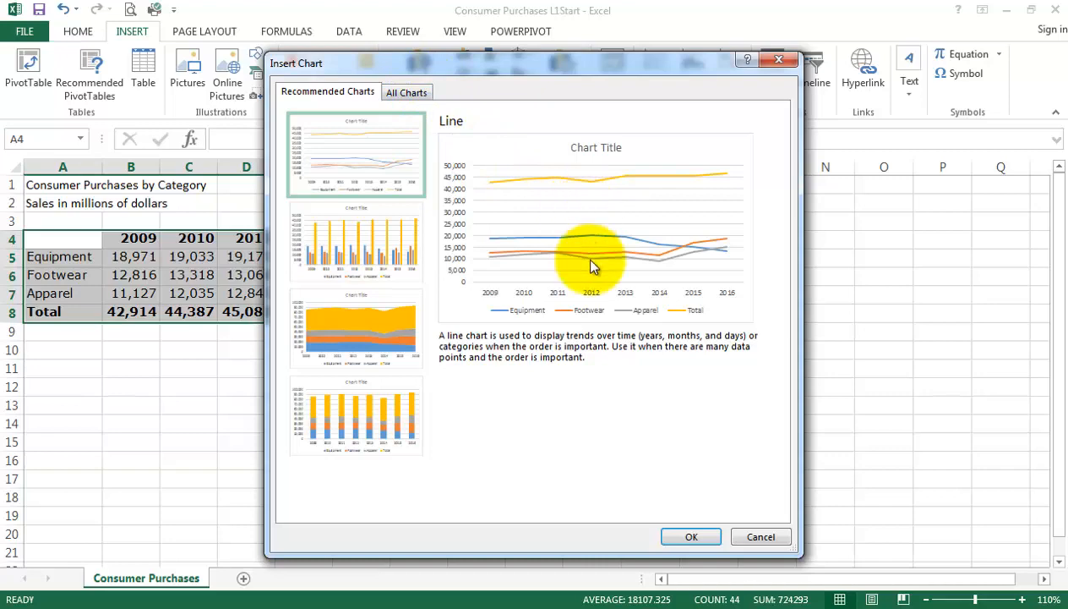
{"action": "left_click", "coordinate": [692, 537]}
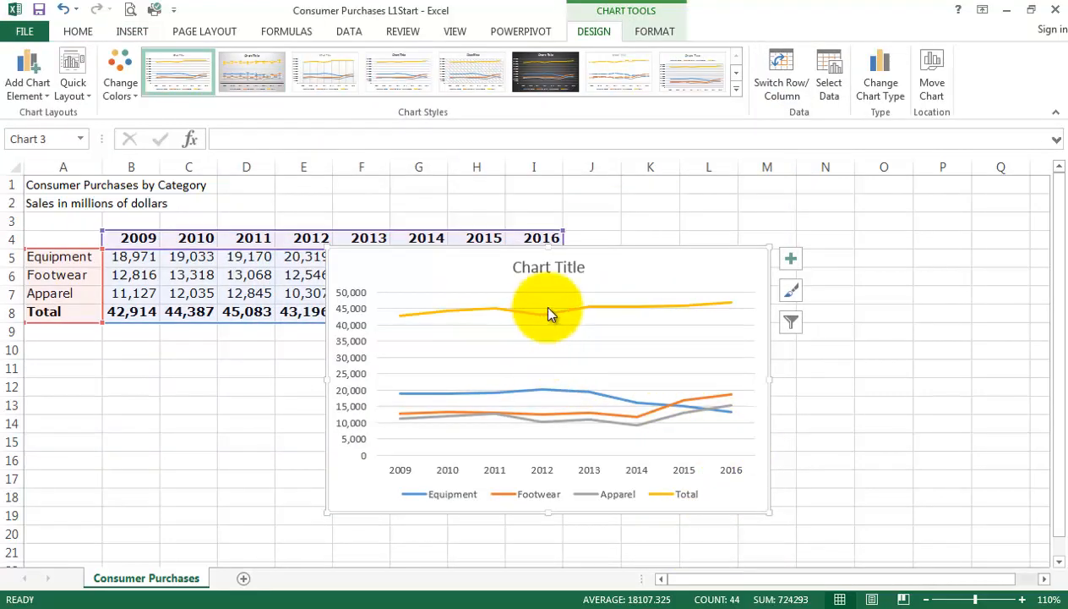
Filter the Total series out of the line chart and deselect the chart.
{"action": "left_click", "coordinate": [791, 325]}
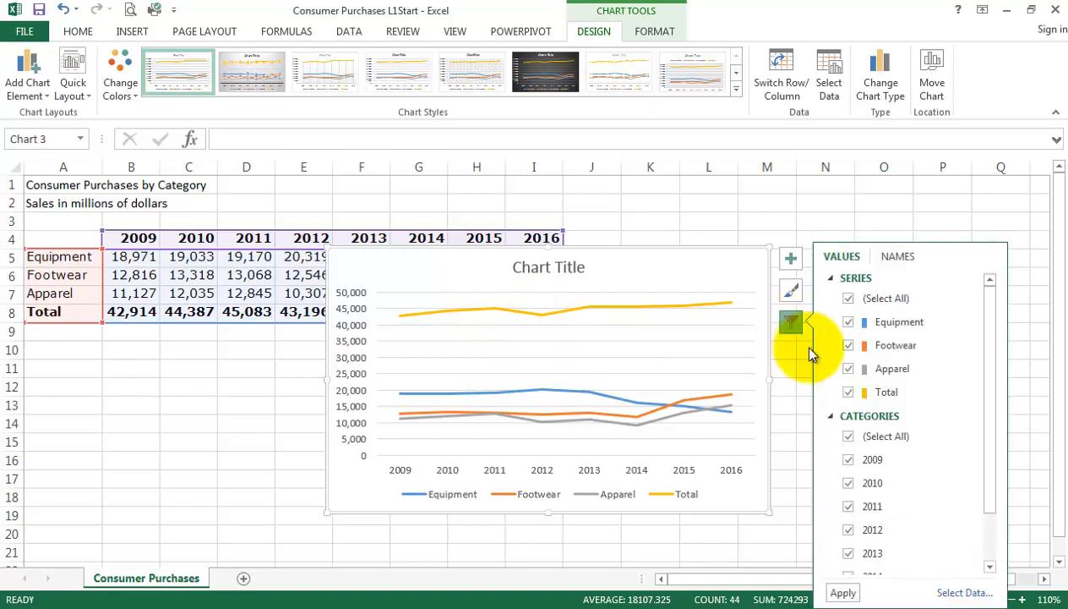
{"action": "left_click", "coordinate": [849, 394]}
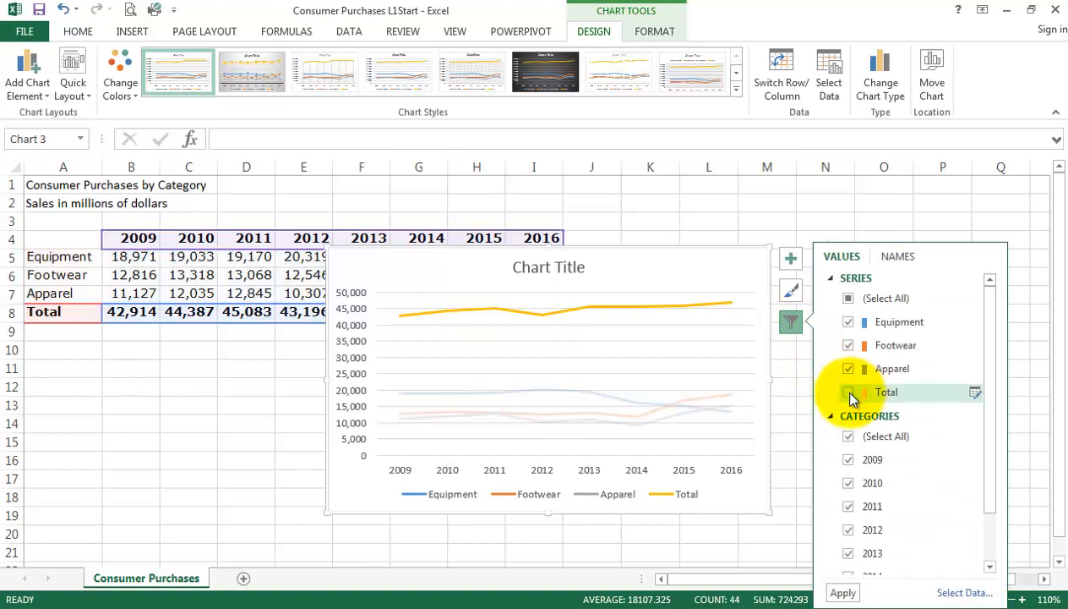
{"action": "left_click", "coordinate": [845, 591]}
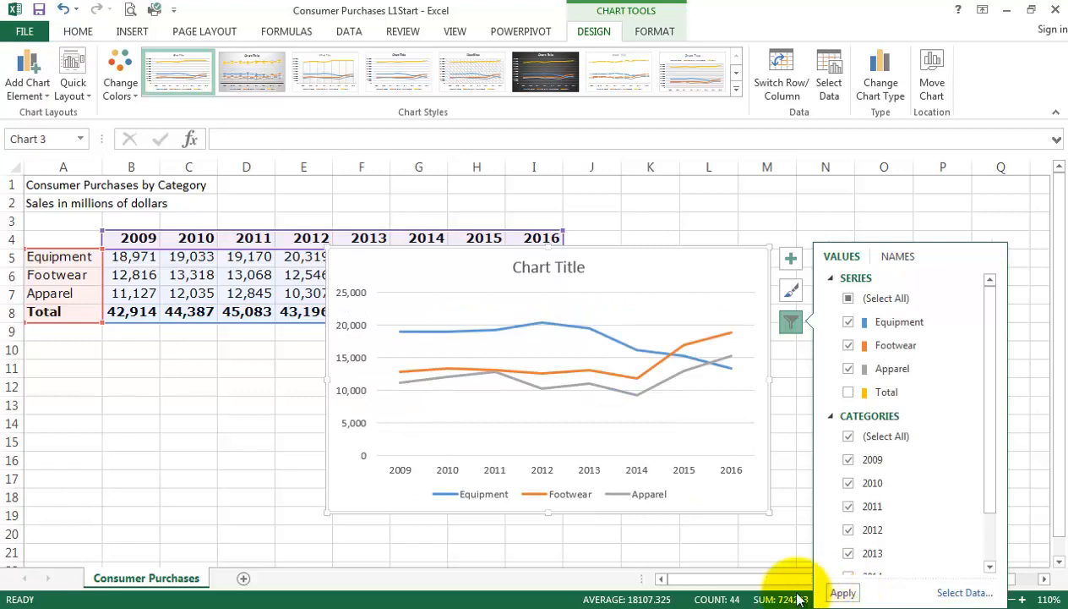
{"action": "left_click", "coordinate": [215, 408]}
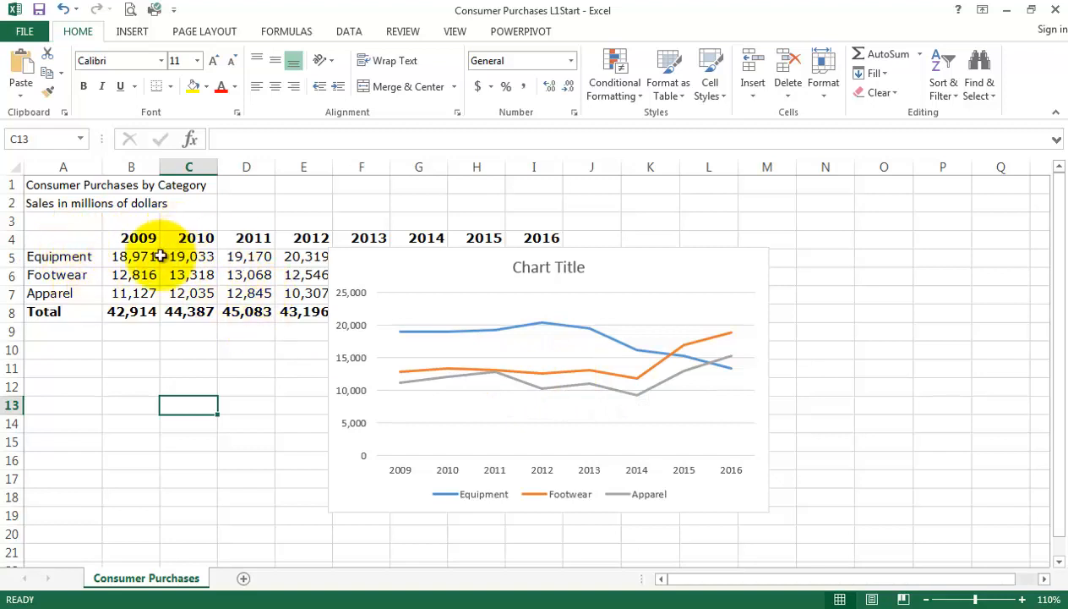
Highlight A4:C7 in the data table and review the Total series in the line chart's filter settings.
{"action": "left_click_drag", "start_coordinate": [84, 237], "coordinate": [196, 302]}
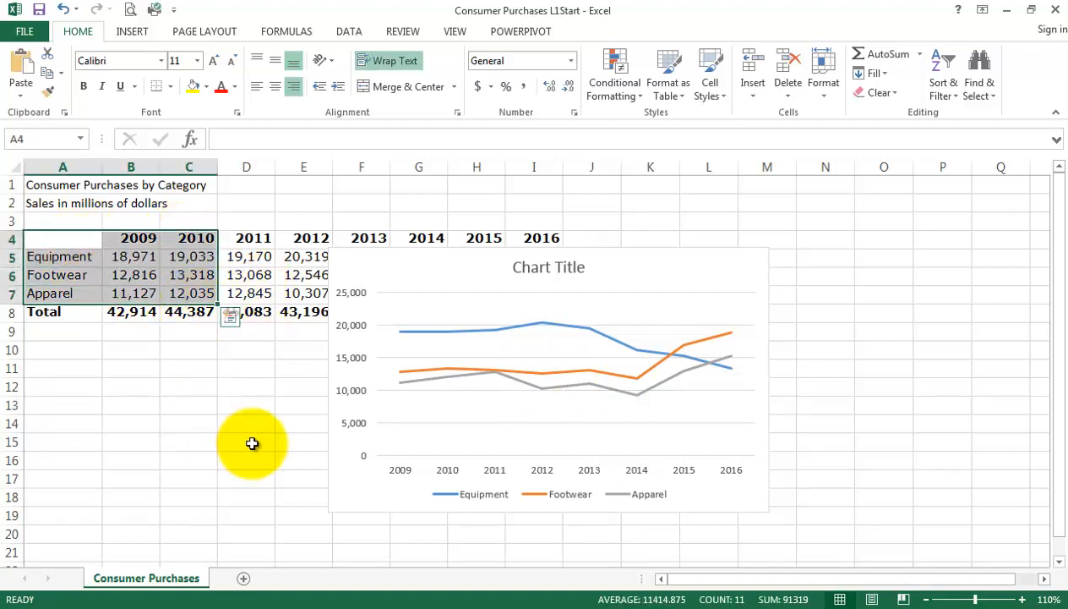
{"action": "left_click", "coordinate": [735, 273]}
{"action": "left_click", "coordinate": [791, 325]}
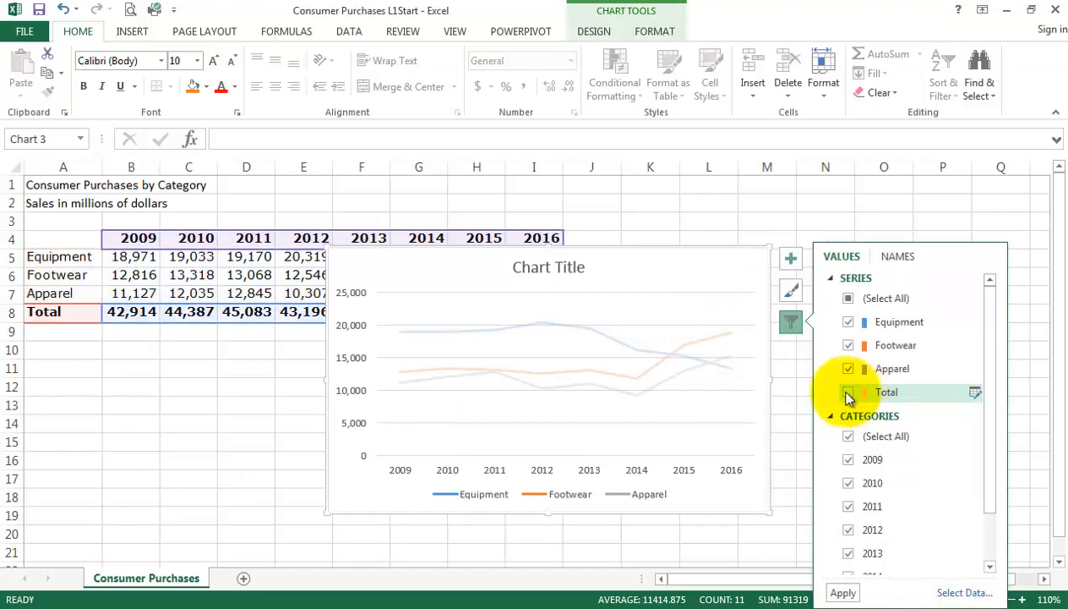
{"action": "left_click", "coordinate": [778, 222]}
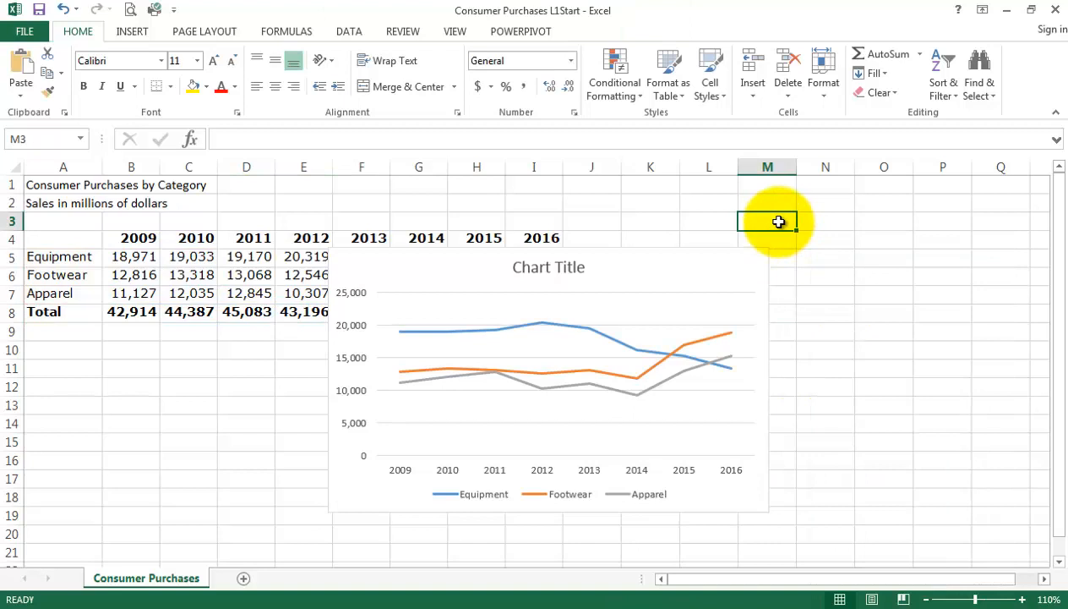
Change the line chart to a Clustered Column chart with the years along the horizontal axis.
{"action": "left_click", "coordinate": [676, 279]}
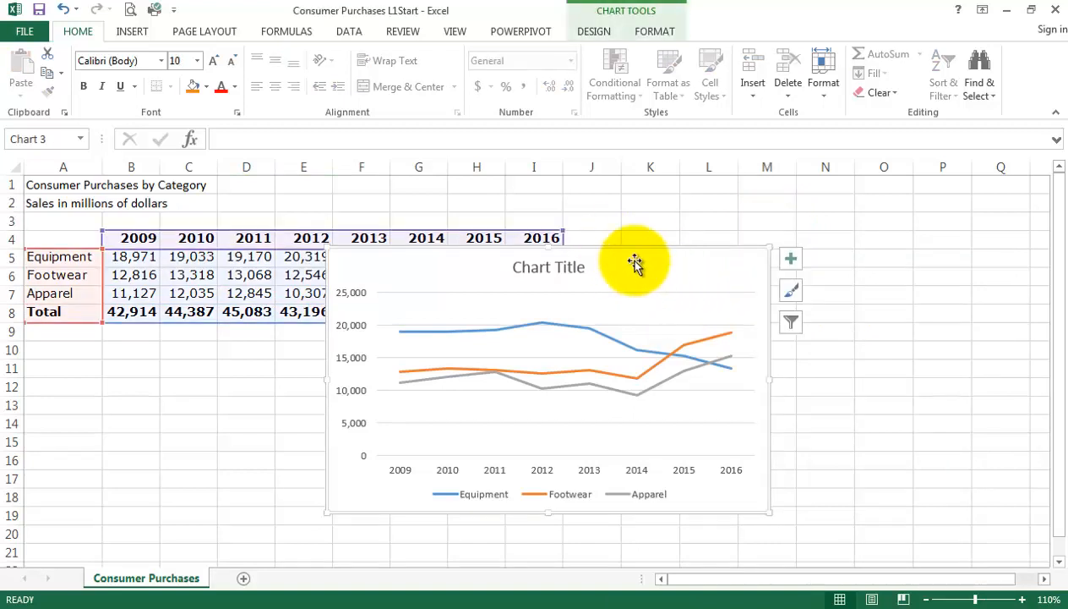
{"action": "left_click", "coordinate": [583, 34]}
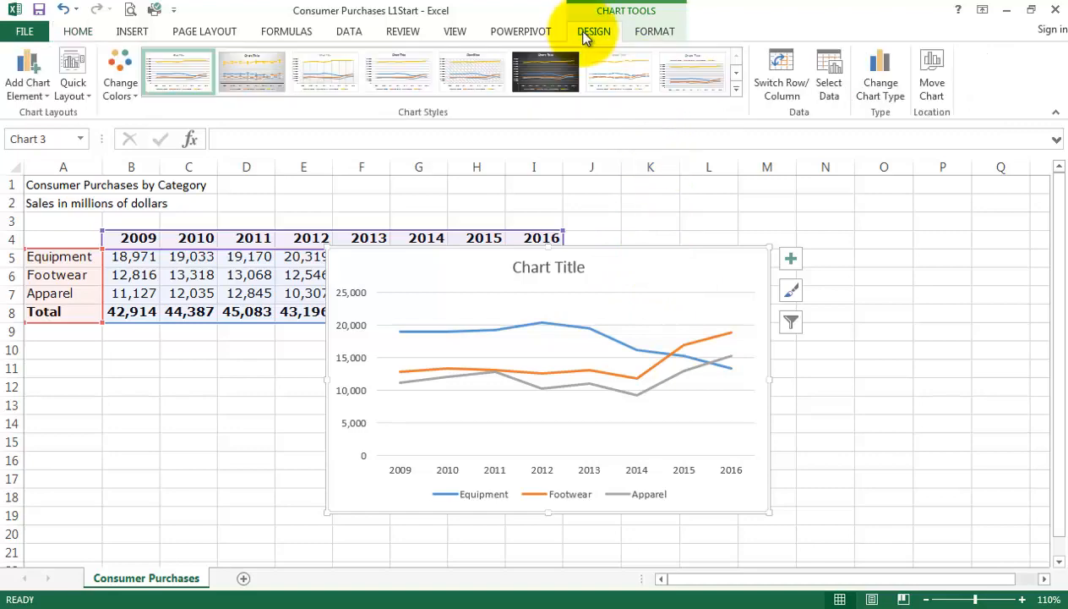
{"action": "left_click", "coordinate": [881, 90]}
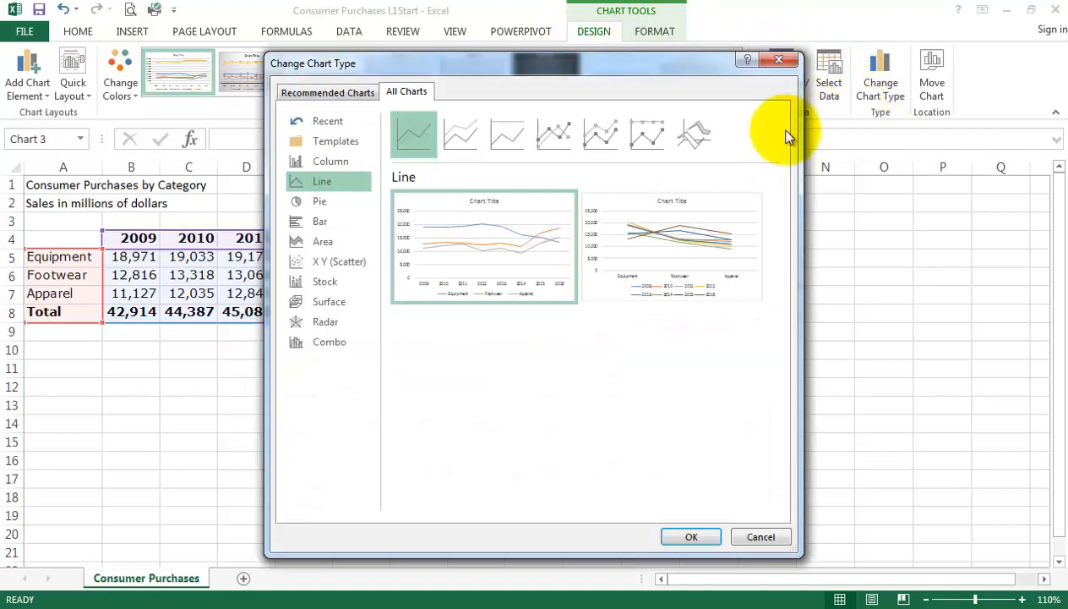
{"action": "mouse_move", "coordinate": [511, 291]}
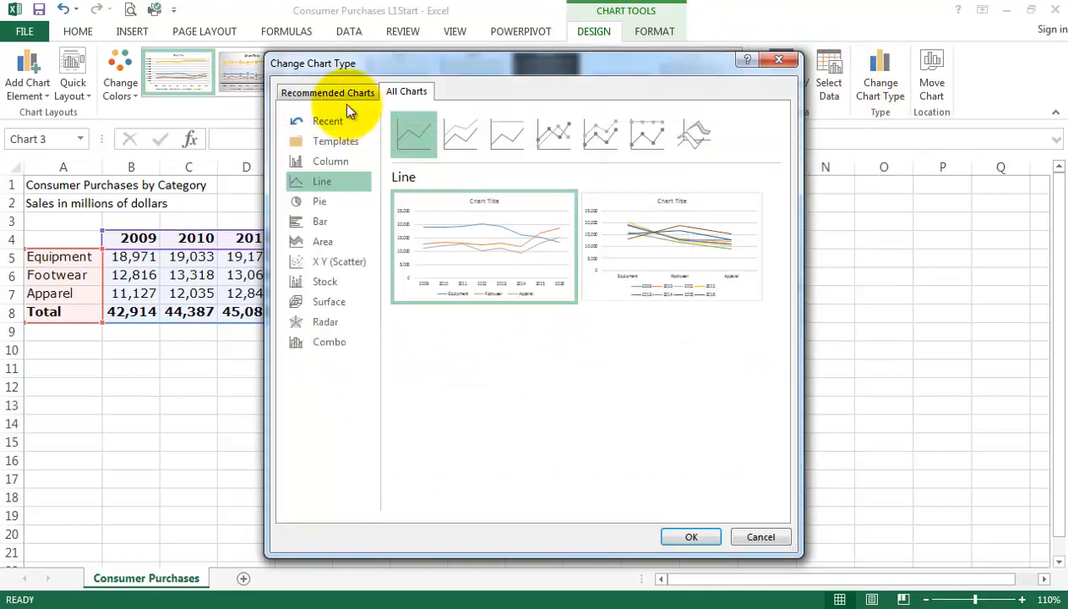
{"action": "left_click", "coordinate": [340, 161]}
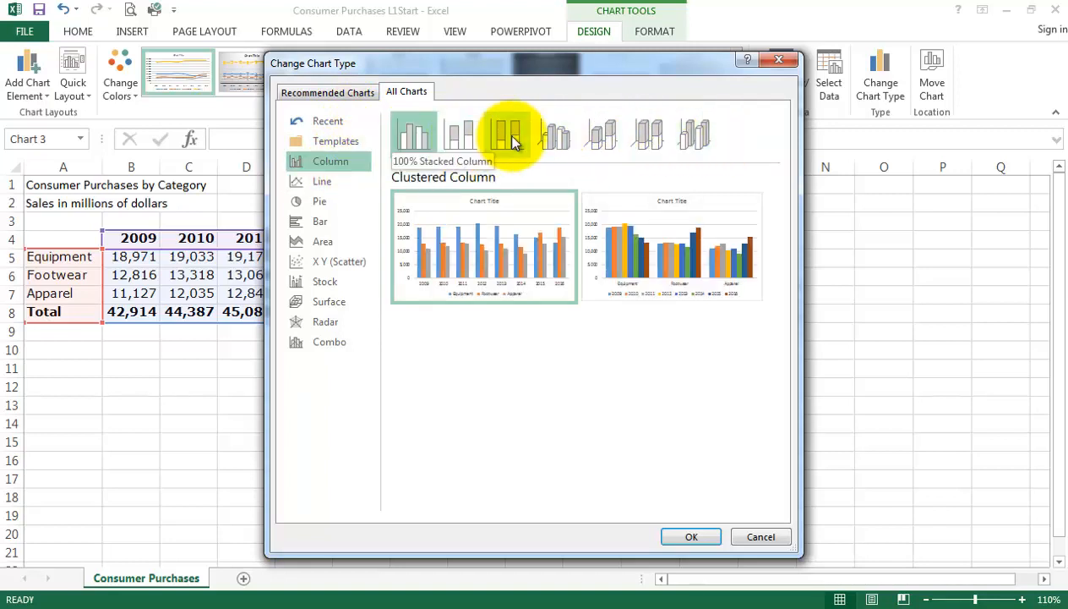
{"action": "left_click", "coordinate": [691, 537]}
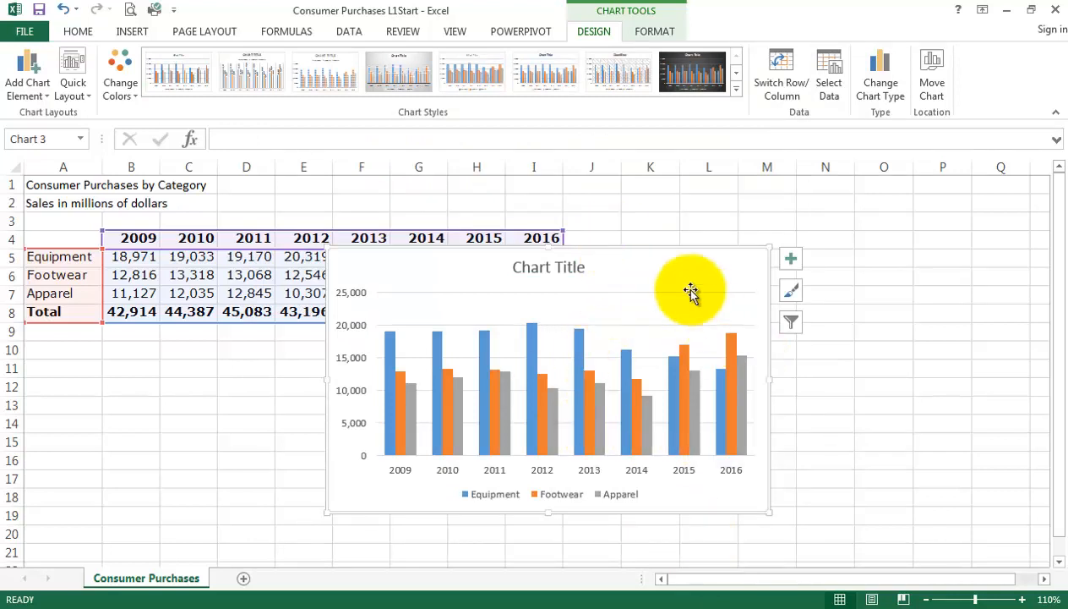
Move the column chart so that its upper-left corner sits at about cell C7.
{"action": "left_click_drag", "start_coordinate": [661, 247], "coordinate": [496, 289]}
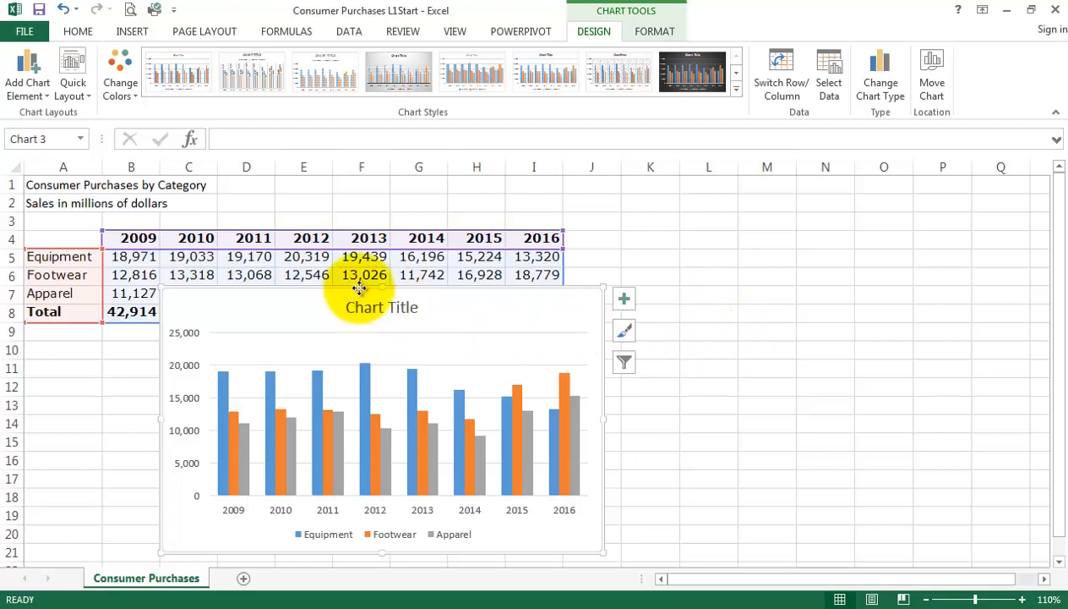
{"action": "left_click", "coordinate": [510, 607]}
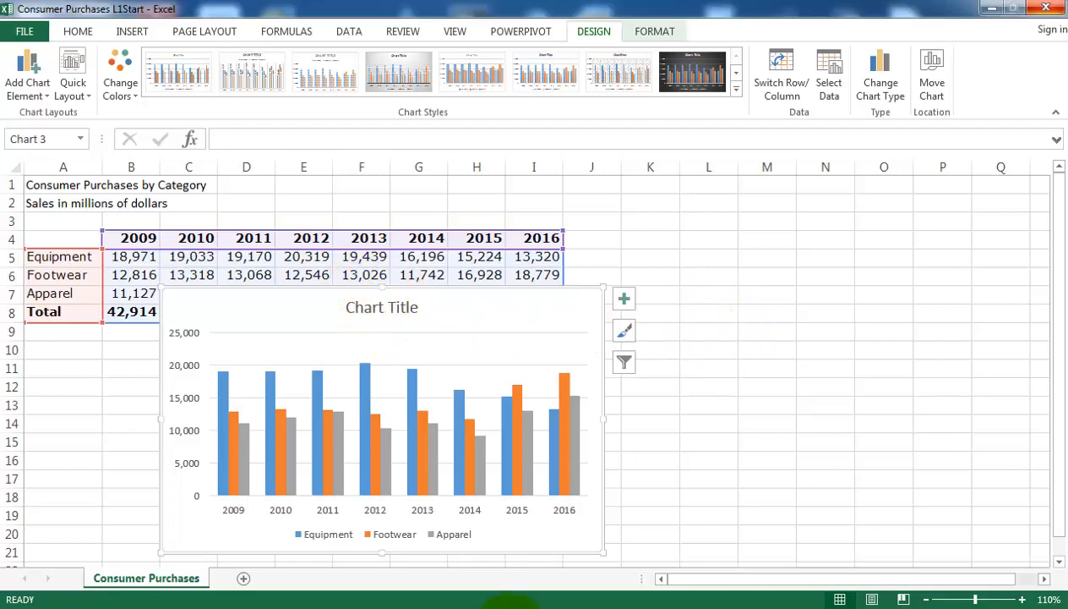
{"action": "right_click", "coordinate": [514, 604]}
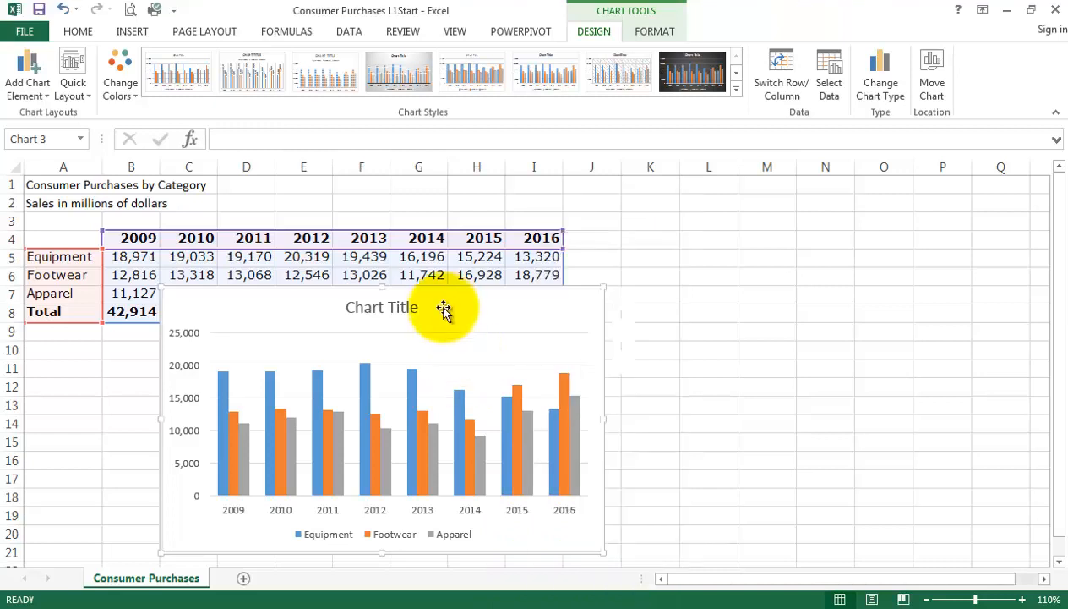
{"action": "key", "text": "Escape"}
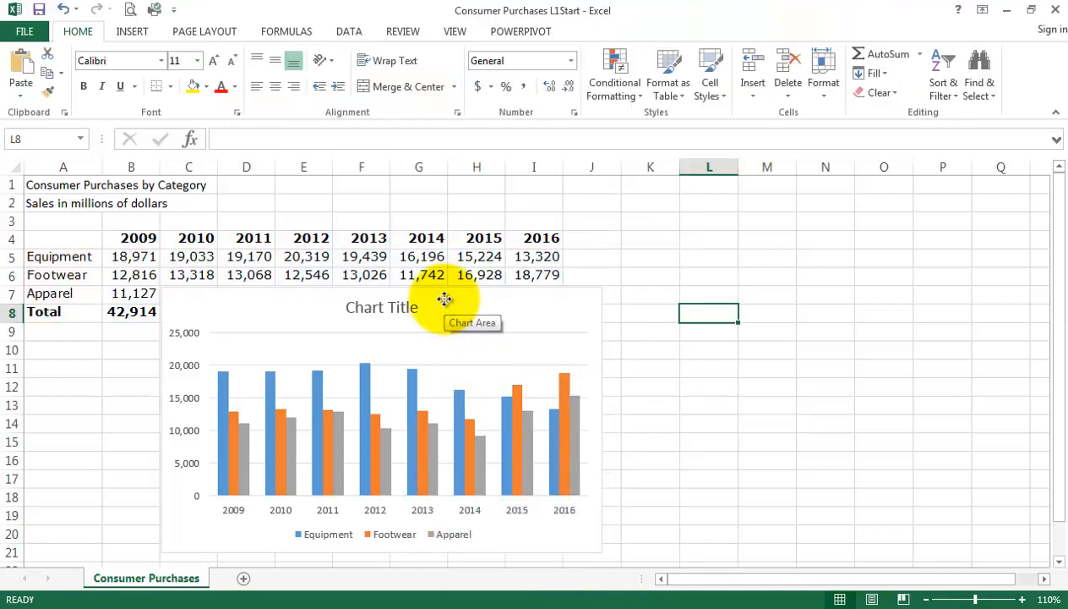
Copy the column chart and paste it at cell K4 using the destination theme.
{"action": "left_click", "coordinate": [444, 299]}
{"action": "right_click", "coordinate": [451, 302]}
{"action": "left_click", "coordinate": [524, 275]}
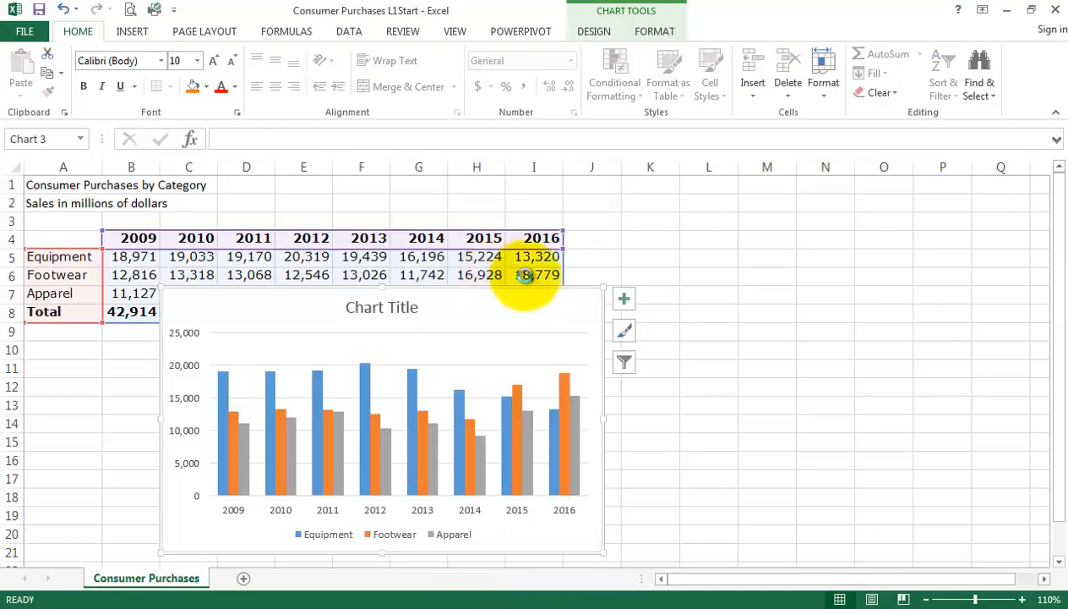
{"action": "left_click", "coordinate": [664, 241]}
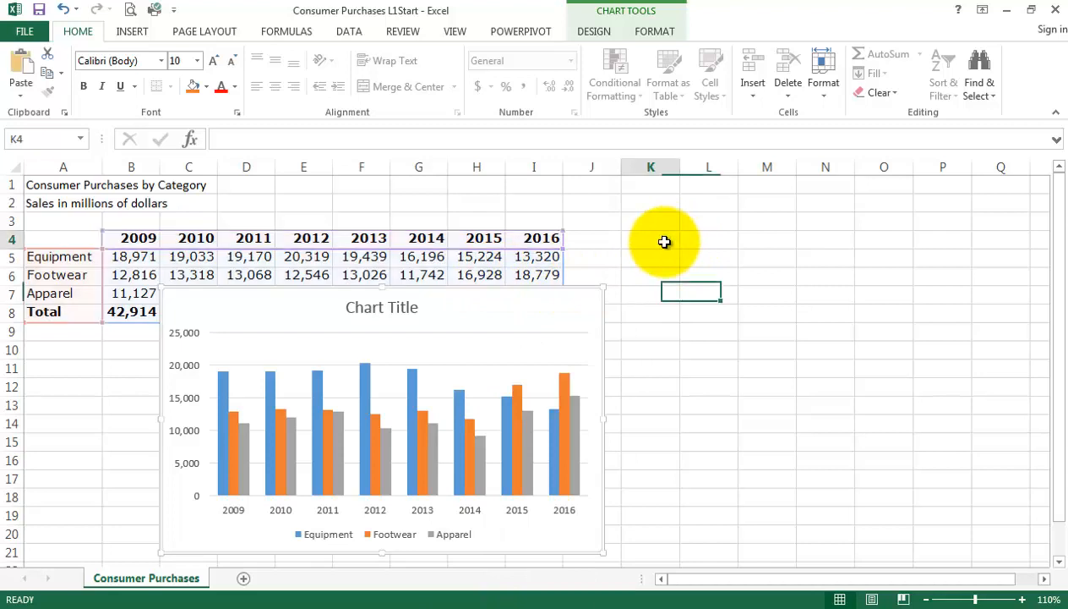
{"action": "right_click", "coordinate": [664, 240]}
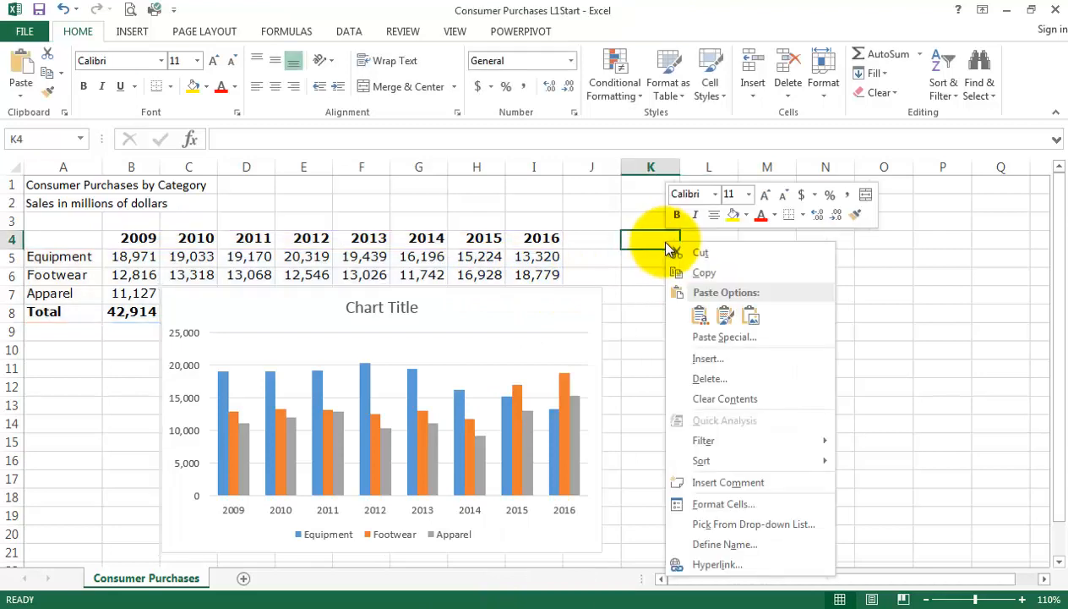
{"action": "left_click", "coordinate": [702, 320]}
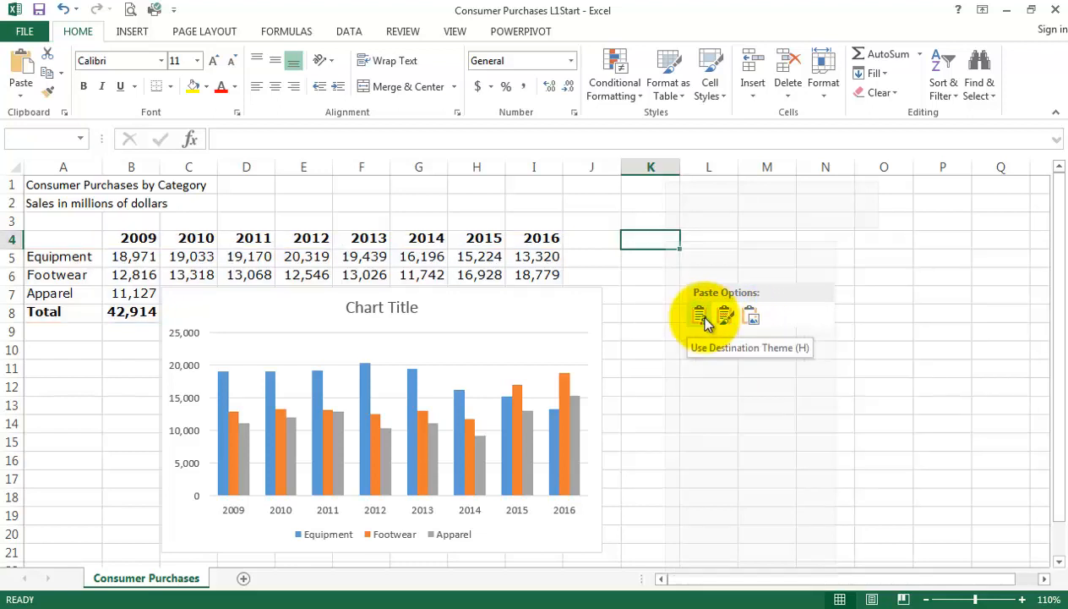
{"action": "left_click", "coordinate": [701, 318]}
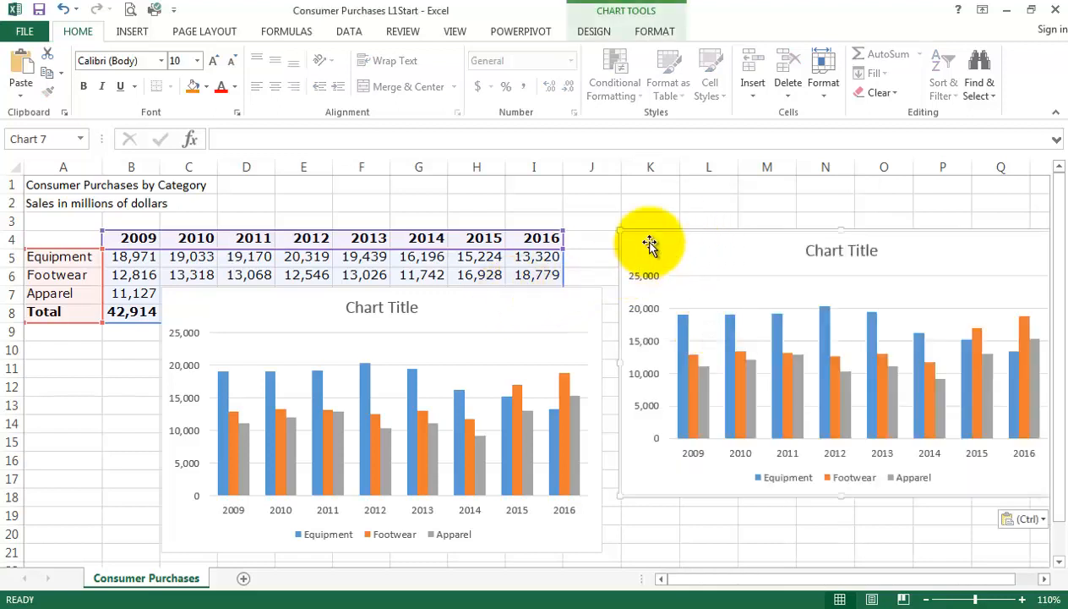
Arrange the two charts side by side from about row 7, the original starting in column A and the copy in column I.
{"action": "left_click_drag", "start_coordinate": [648, 239], "coordinate": [639, 290]}
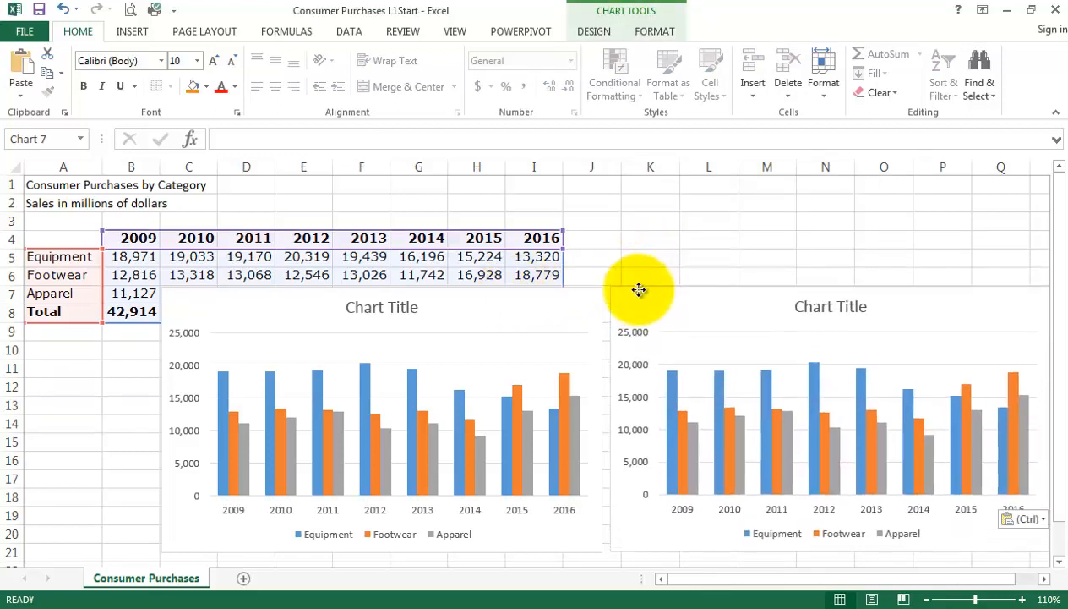
{"action": "left_click_drag", "start_coordinate": [532, 289], "coordinate": [422, 288]}
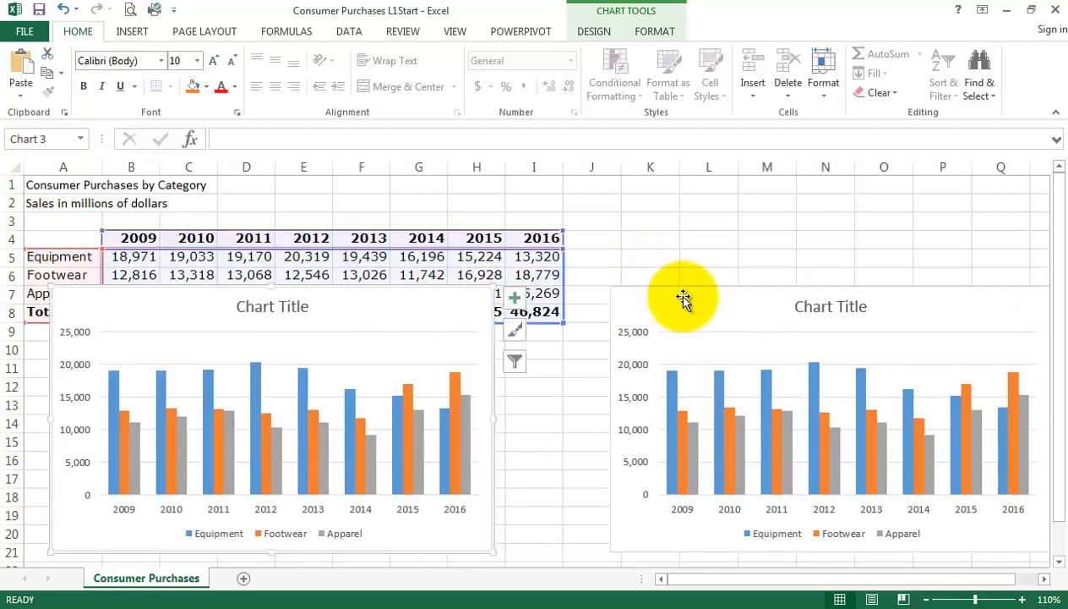
{"action": "left_click_drag", "start_coordinate": [670, 290], "coordinate": [573, 289]}
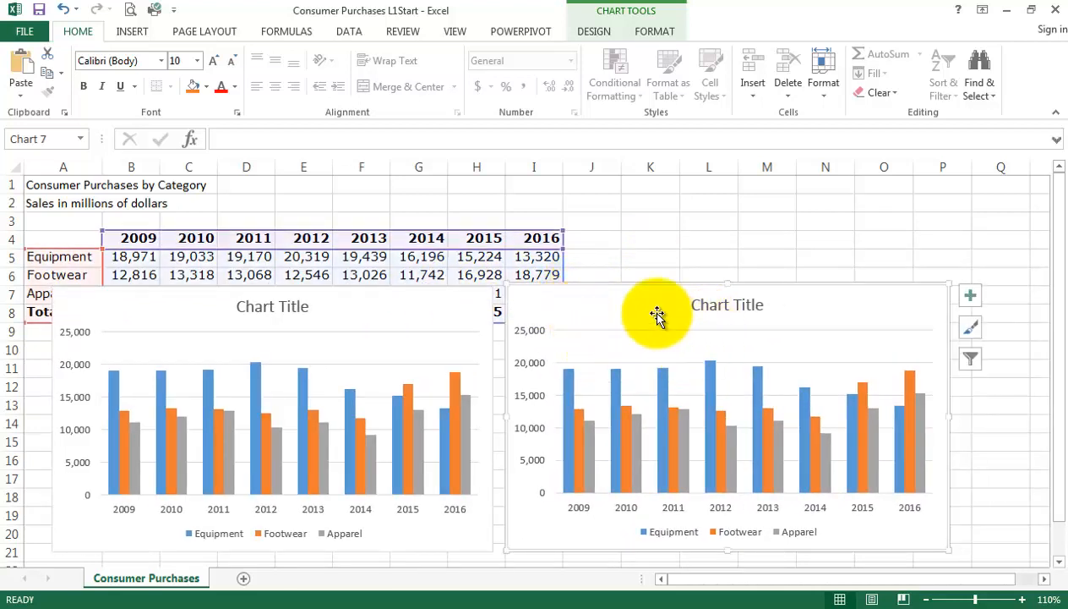
Change the copied chart to a Line chart with years on the horizontal axis, and deselect it to compare both charts.
{"action": "left_click", "coordinate": [596, 34]}
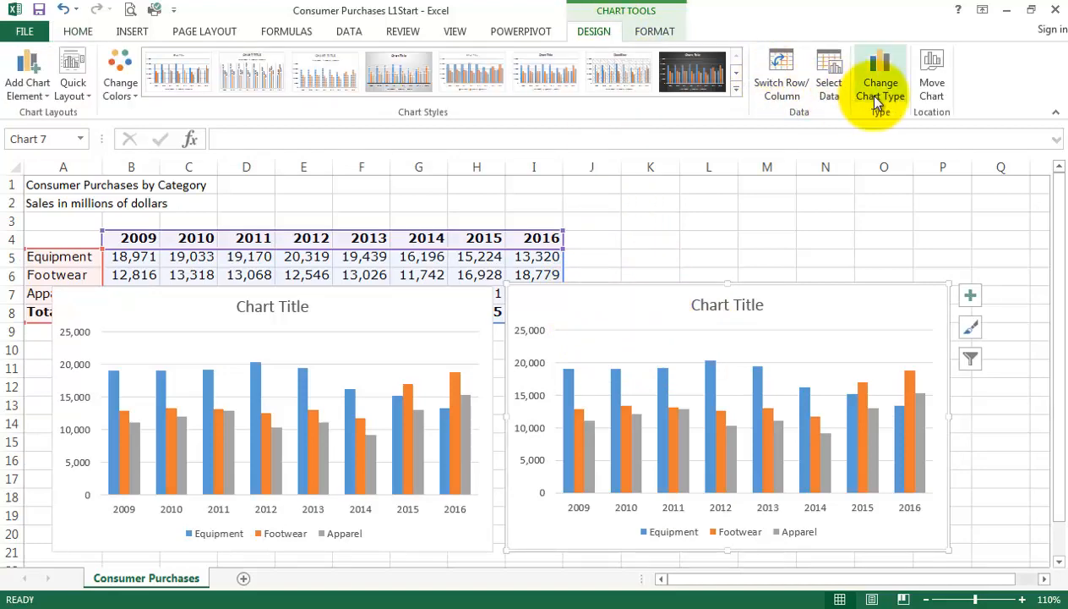
{"action": "left_click", "coordinate": [875, 97]}
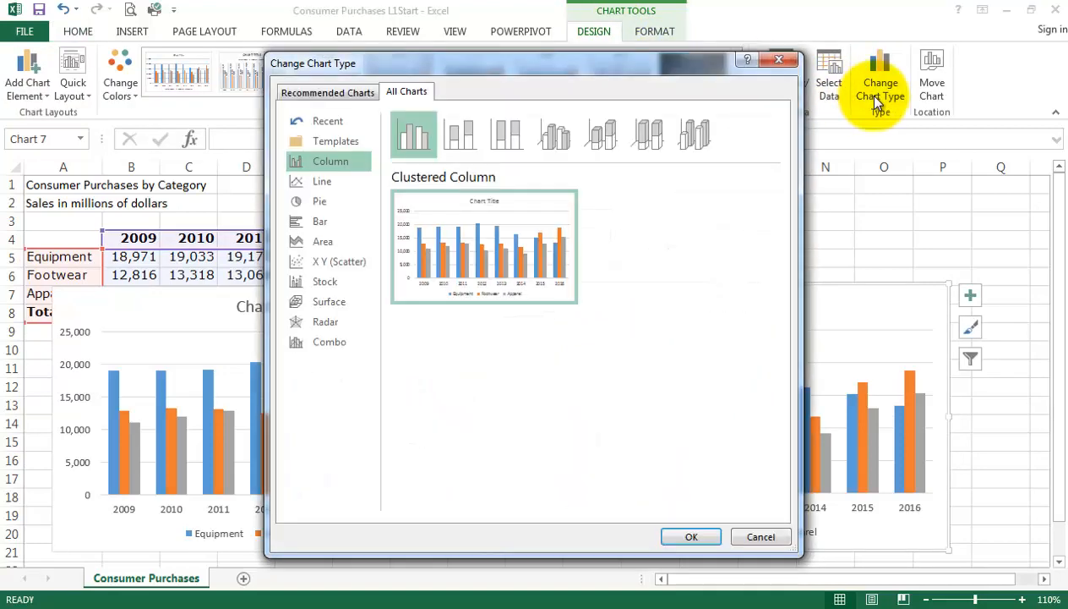
{"action": "left_click", "coordinate": [341, 179]}
{"action": "mouse_move", "coordinate": [450, 245]}
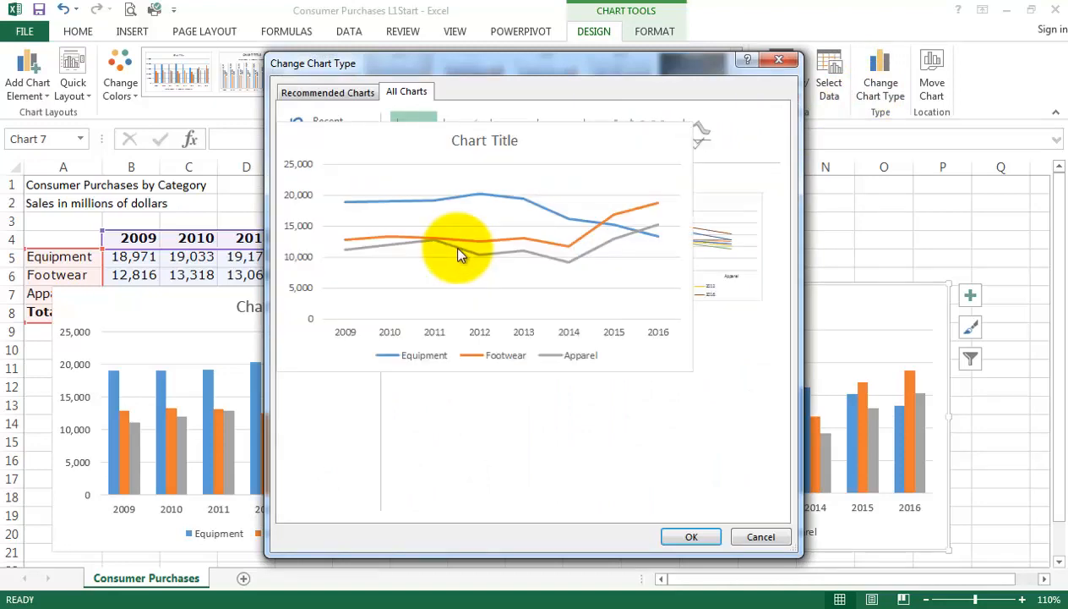
{"action": "left_click", "coordinate": [692, 536]}
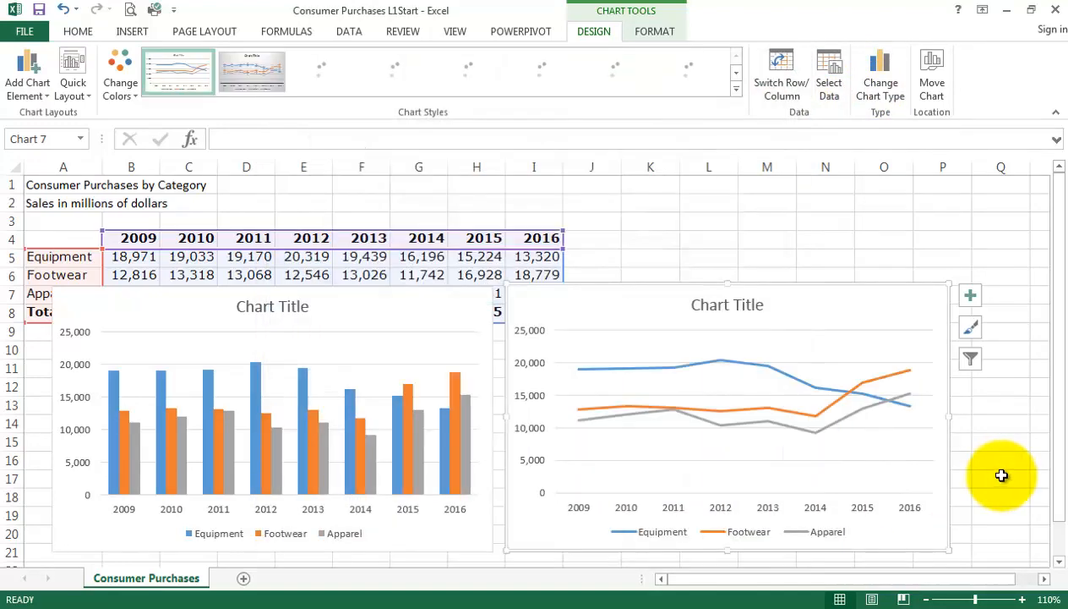
{"action": "left_click", "coordinate": [801, 256]}
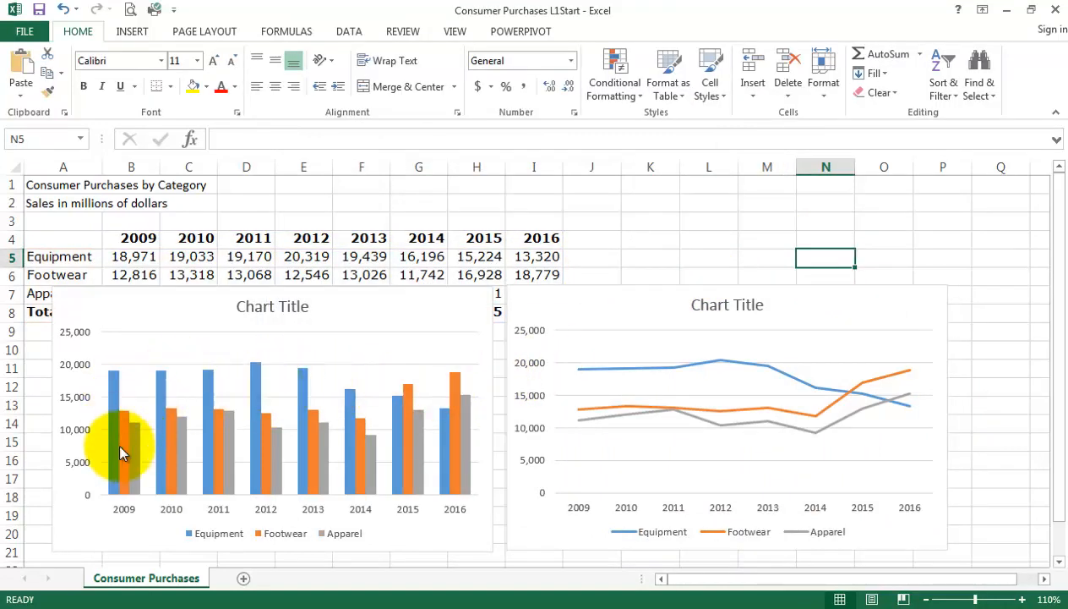
{"action": "mouse_move", "coordinate": [114, 380]}
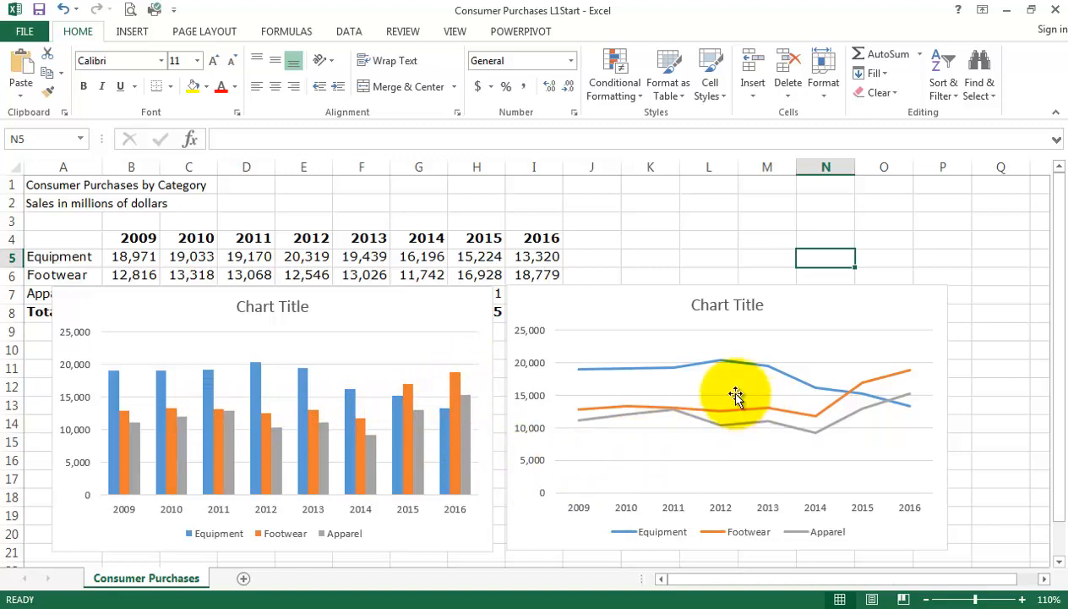
Delete the line chart and move the column chart beside the data, with its upper-left corner at about cell J2.
{"action": "left_click", "coordinate": [775, 319]}
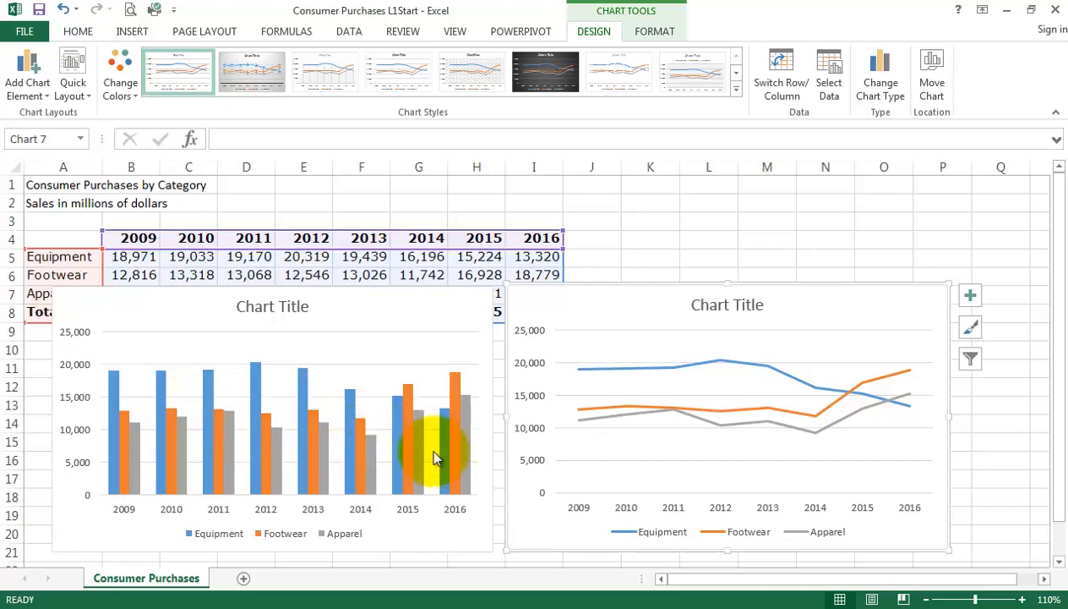
{"action": "mouse_move", "coordinate": [303, 382]}
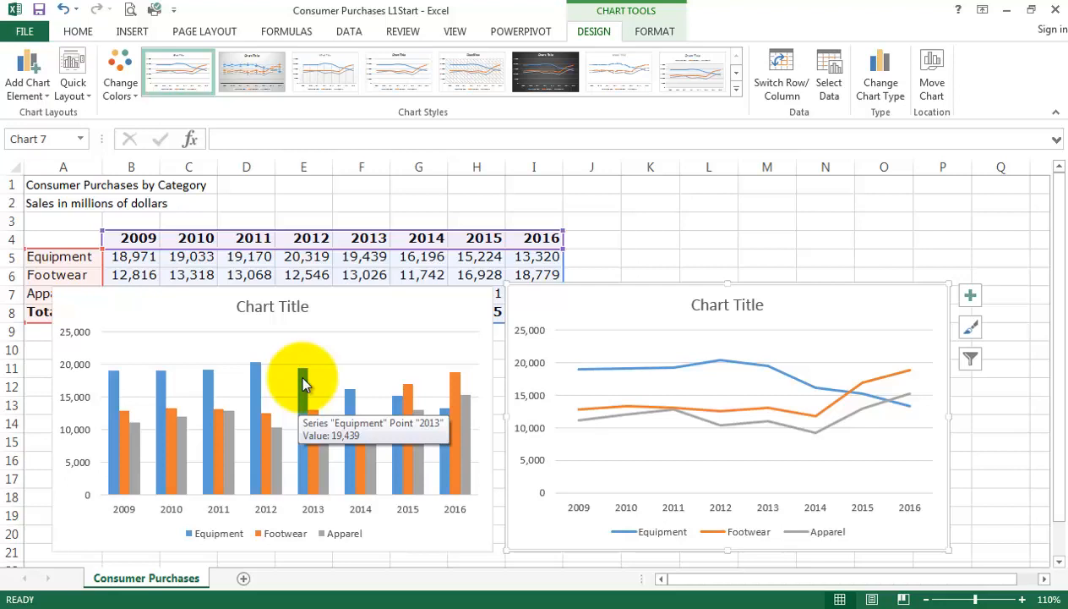
{"action": "mouse_move", "coordinate": [354, 399]}
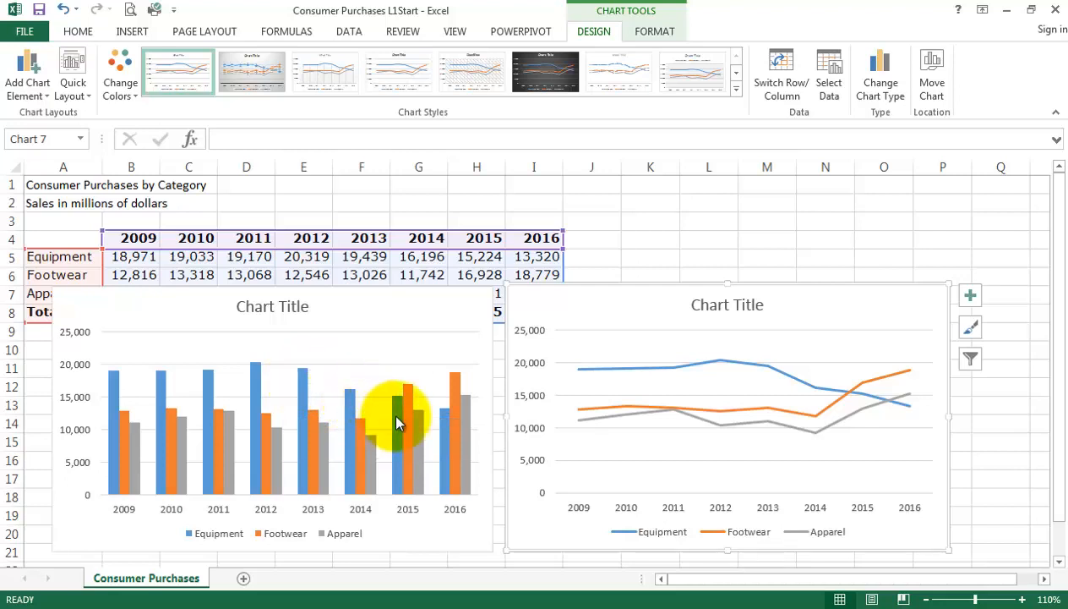
{"action": "mouse_move", "coordinate": [397, 417]}
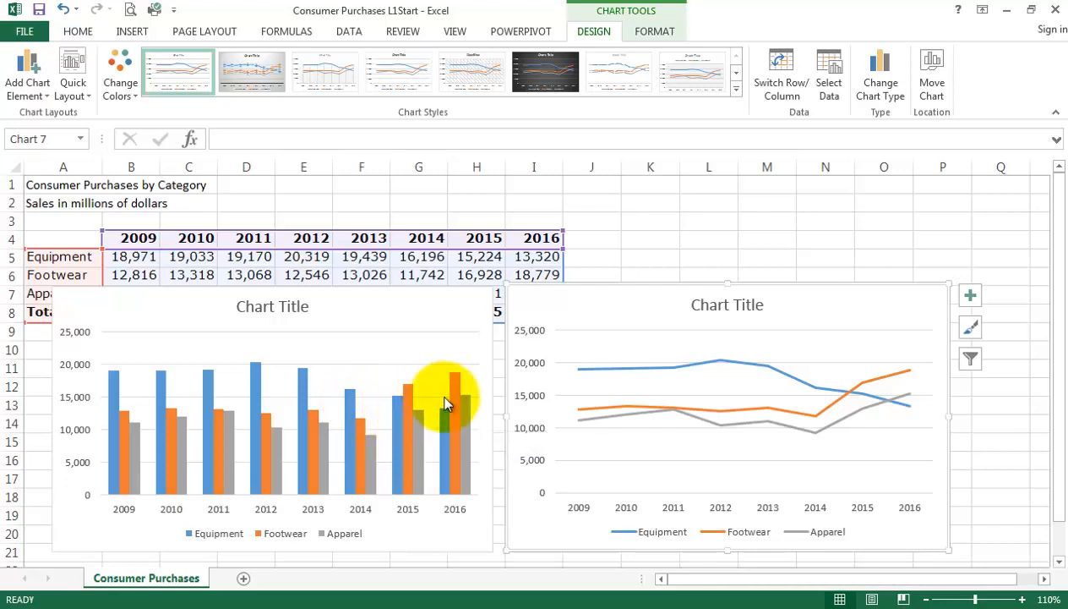
{"action": "mouse_move", "coordinate": [456, 393]}
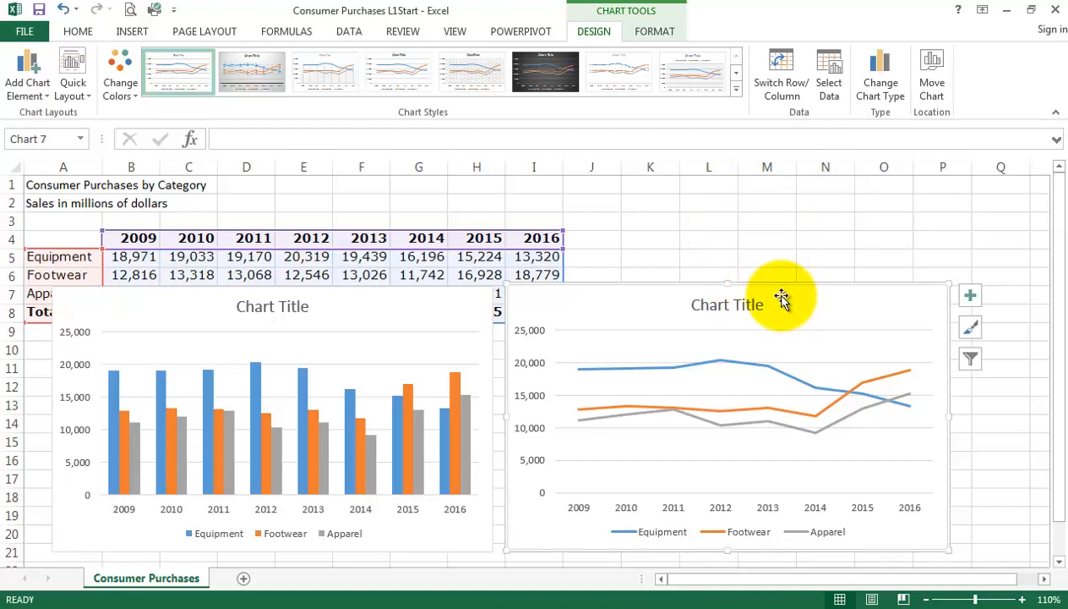
{"action": "key", "text": "Delete"}
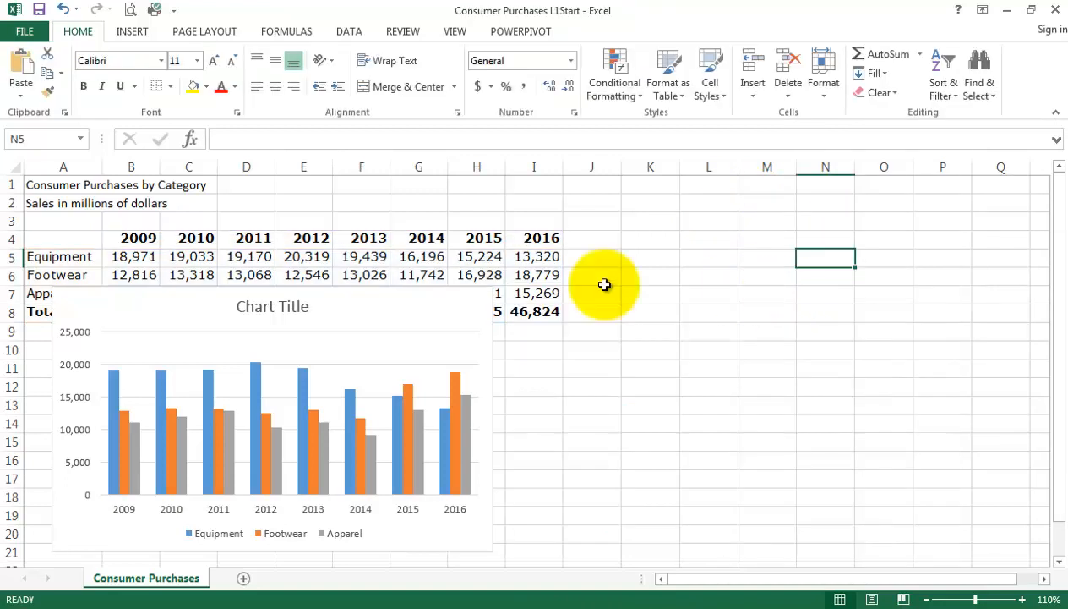
{"action": "left_click_drag", "start_coordinate": [349, 294], "coordinate": [862, 207]}
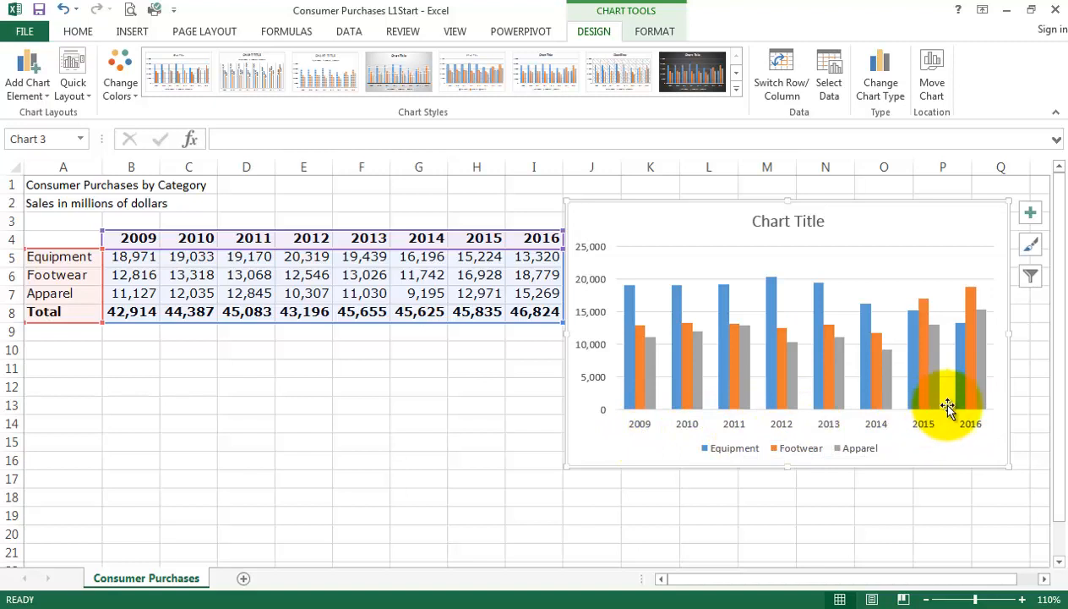
Filter the categories 2009, 2010 and 2011 out of the column chart, apply the filter and deselect the chart.
{"action": "left_click", "coordinate": [1030, 278]}
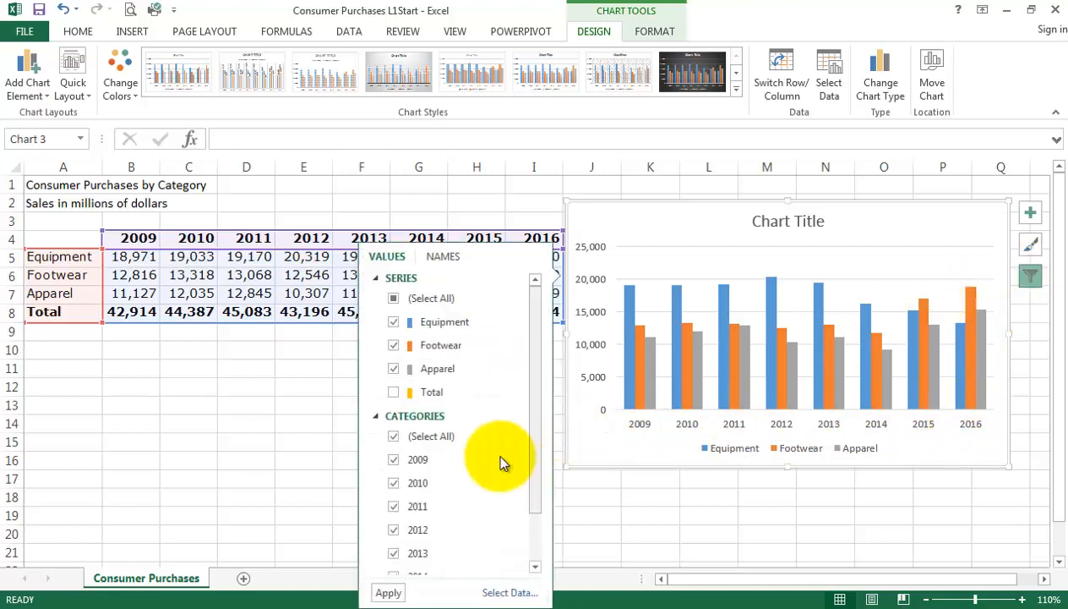
{"action": "left_click", "coordinate": [393, 460]}
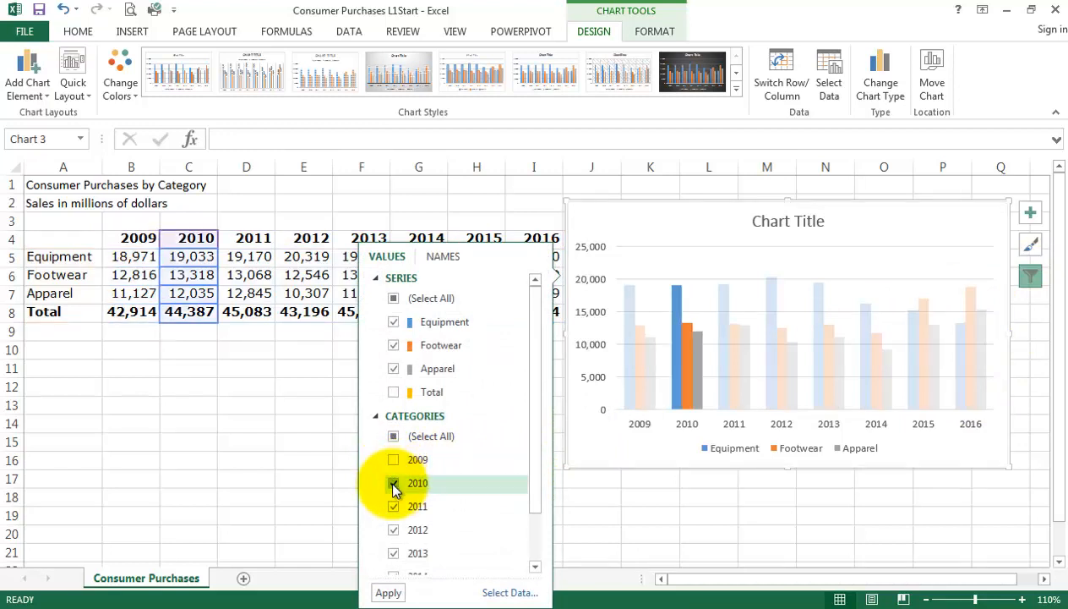
{"action": "left_click", "coordinate": [393, 482]}
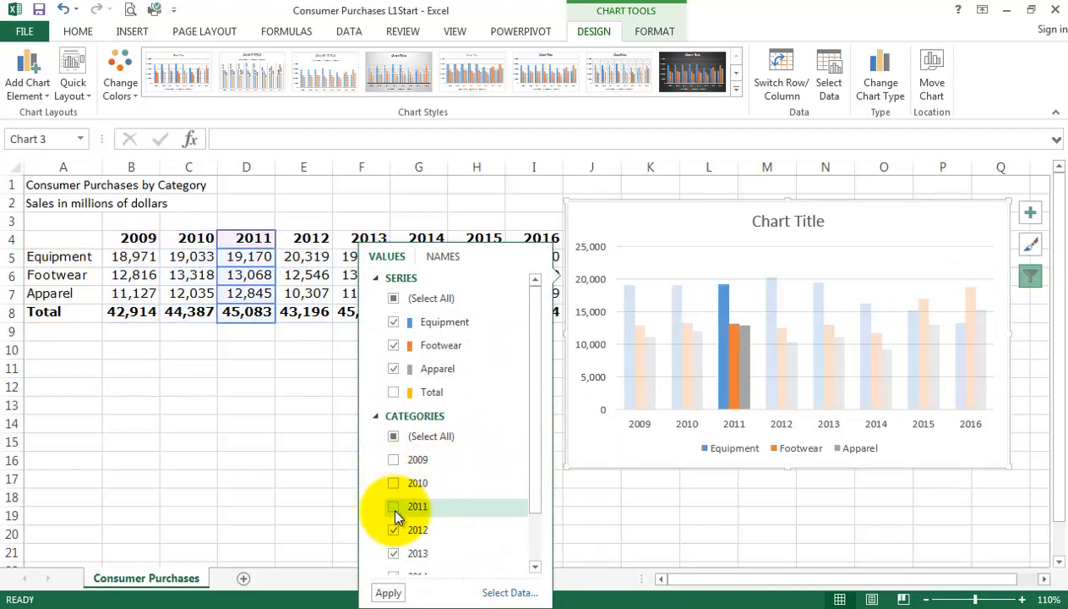
{"action": "left_click", "coordinate": [393, 506]}
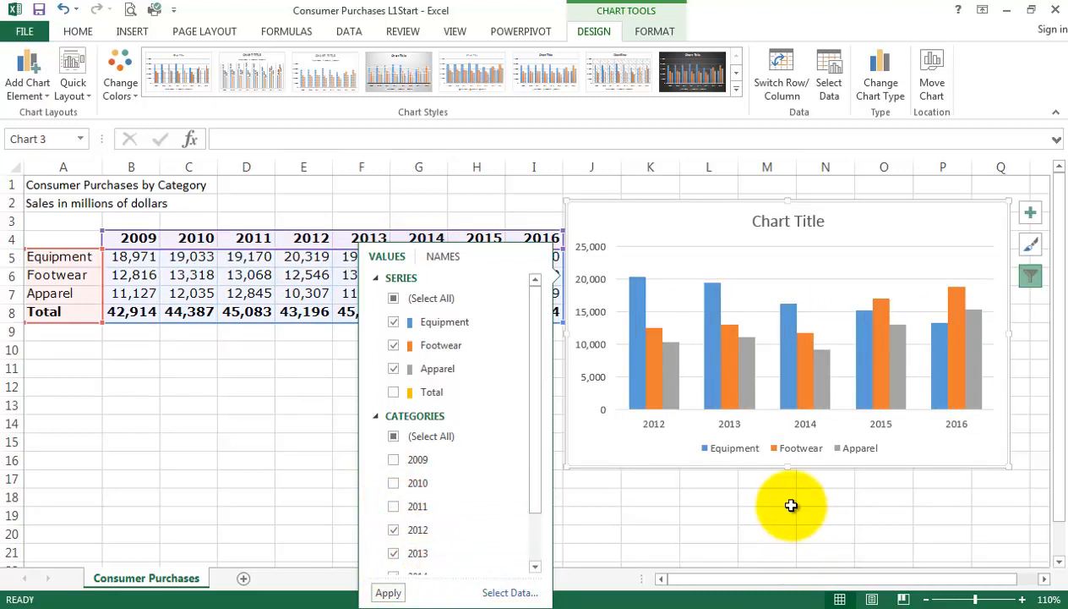
{"action": "left_click", "coordinate": [788, 503]}
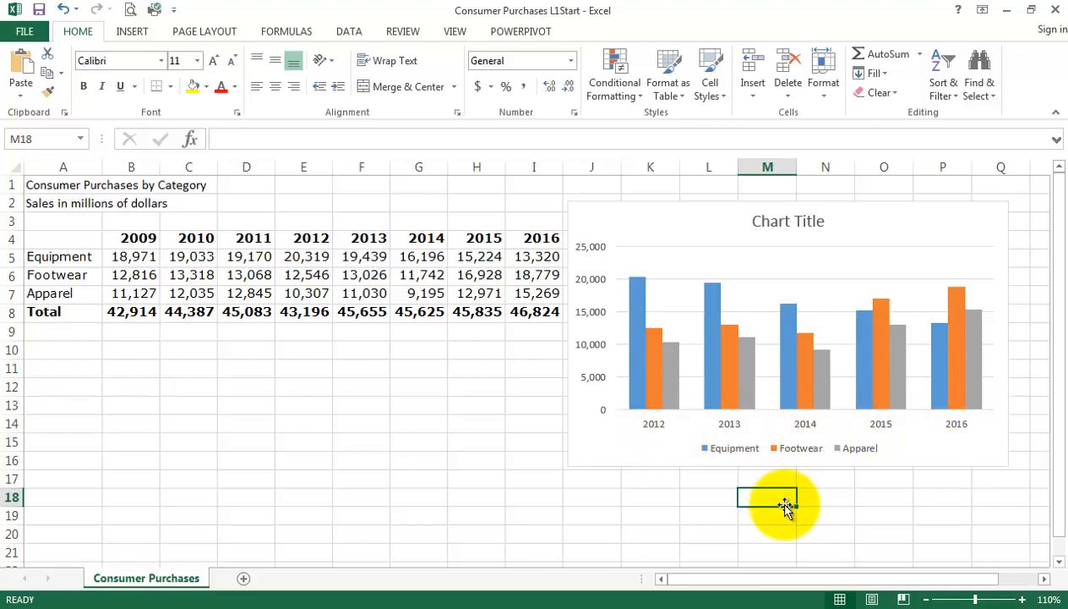
Copy the filtered column chart, paste it at cell B10 and move the copy up to about cell B7.
{"action": "left_click", "coordinate": [703, 222]}
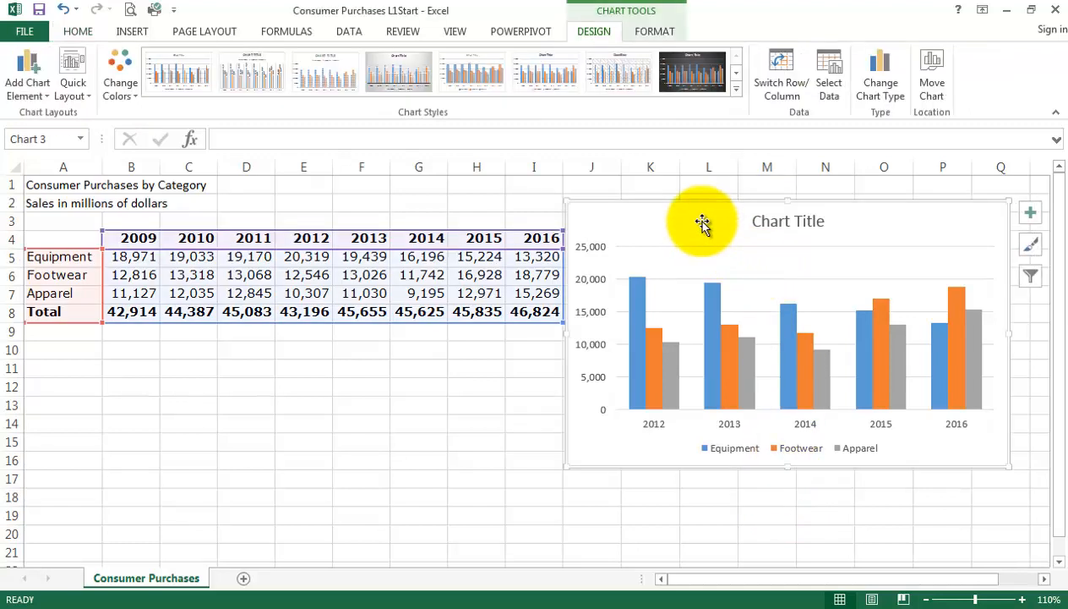
{"action": "right_click", "coordinate": [702, 222]}
{"action": "left_click", "coordinate": [736, 247]}
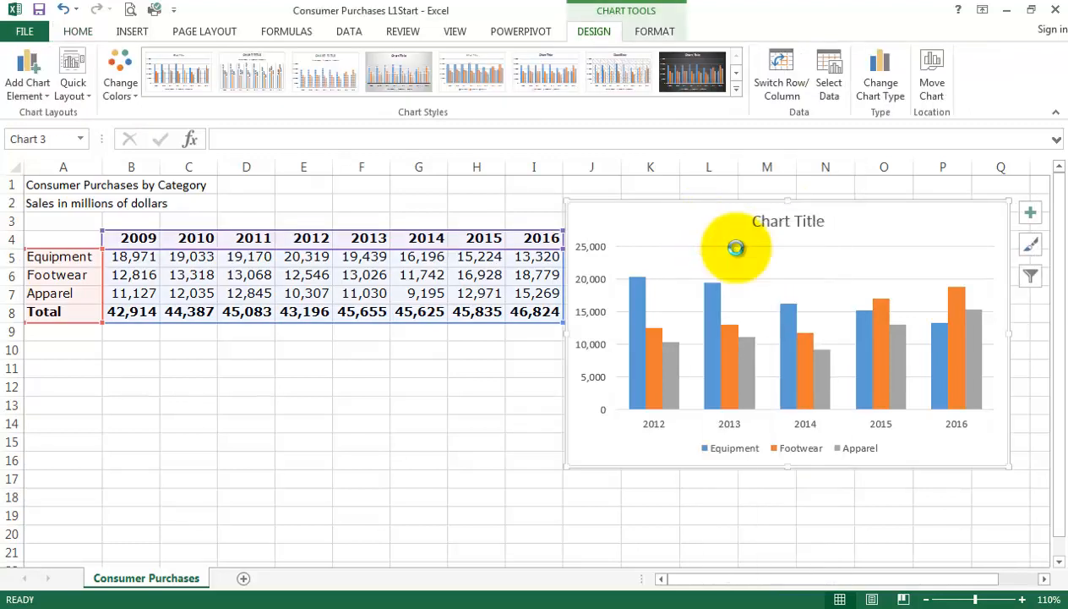
{"action": "left_click", "coordinate": [119, 349]}
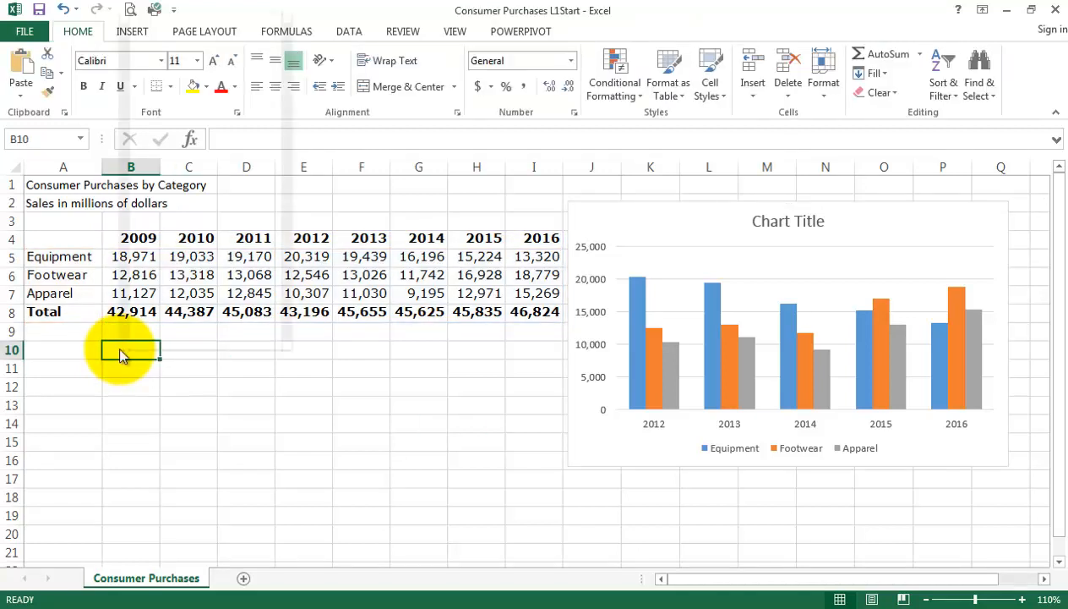
{"action": "right_click", "coordinate": [119, 349]}
{"action": "left_click", "coordinate": [155, 91]}
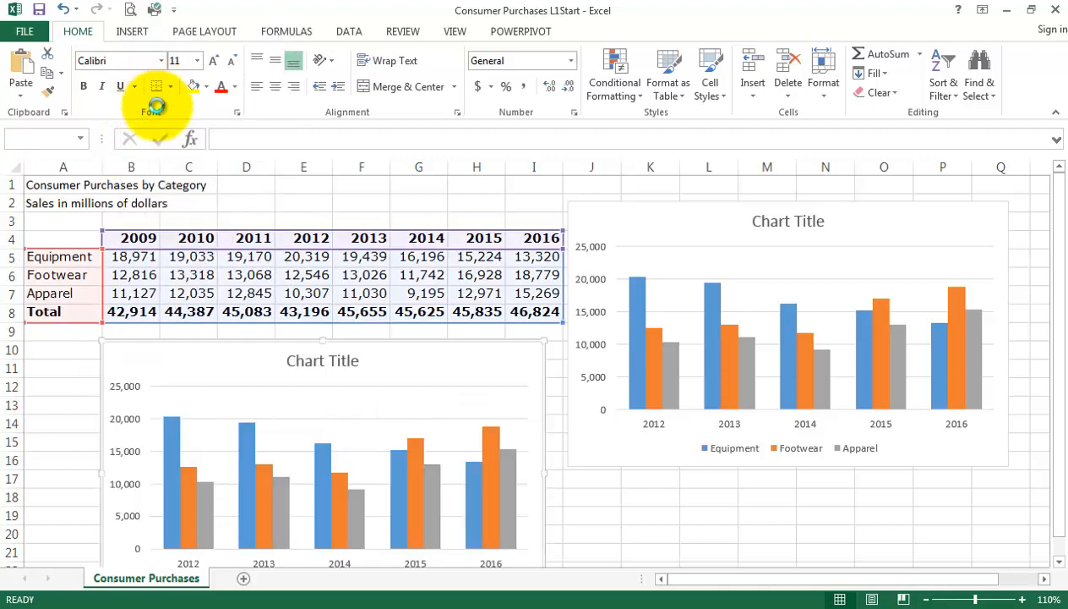
{"action": "left_click_drag", "start_coordinate": [239, 337], "coordinate": [255, 292]}
{"action": "left_click", "coordinate": [677, 509]}
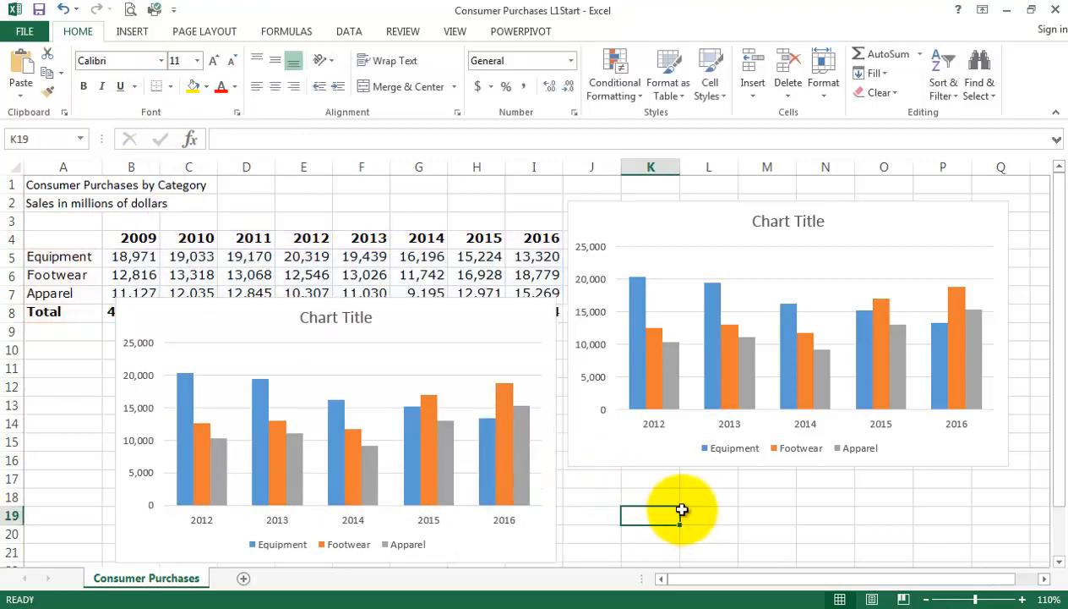
Switch the original chart's rows and columns, switch them back, and switch again to compare both arrangements with the copy.
{"action": "left_click", "coordinate": [710, 226]}
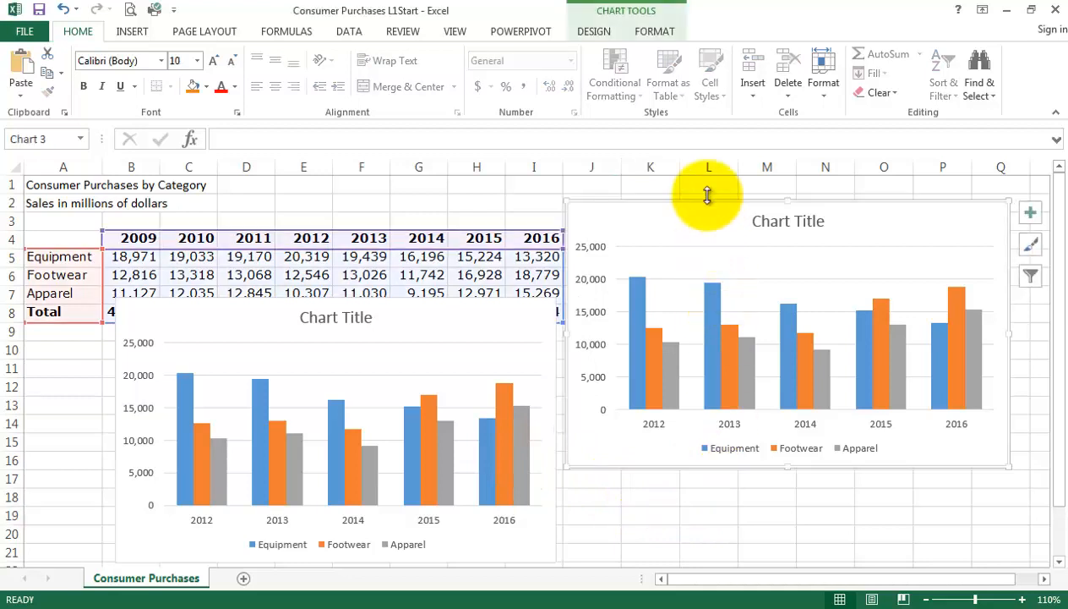
{"action": "left_click", "coordinate": [602, 32]}
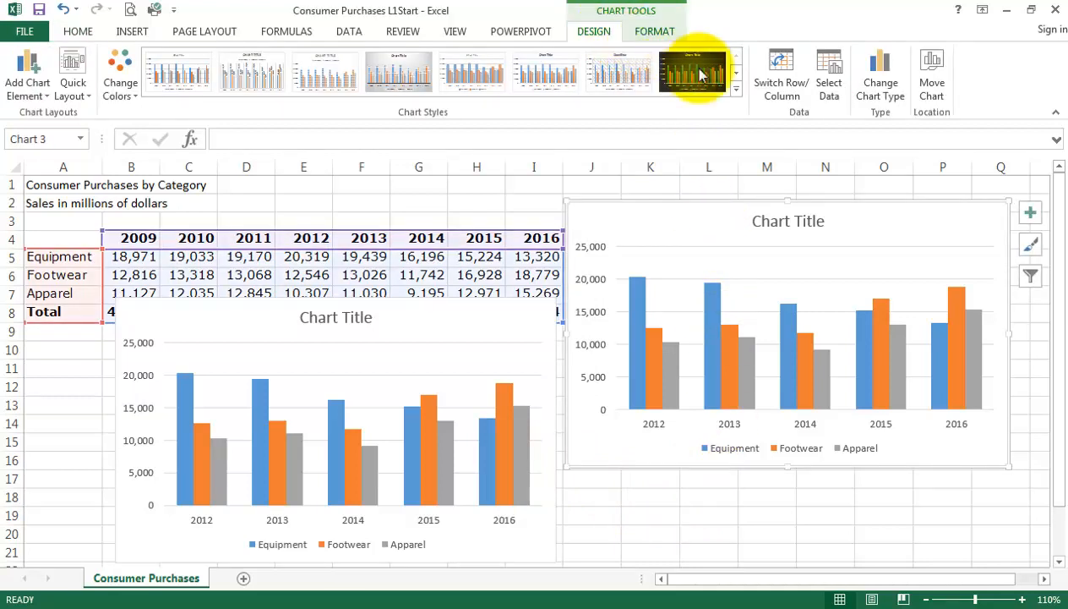
{"action": "left_click", "coordinate": [782, 95]}
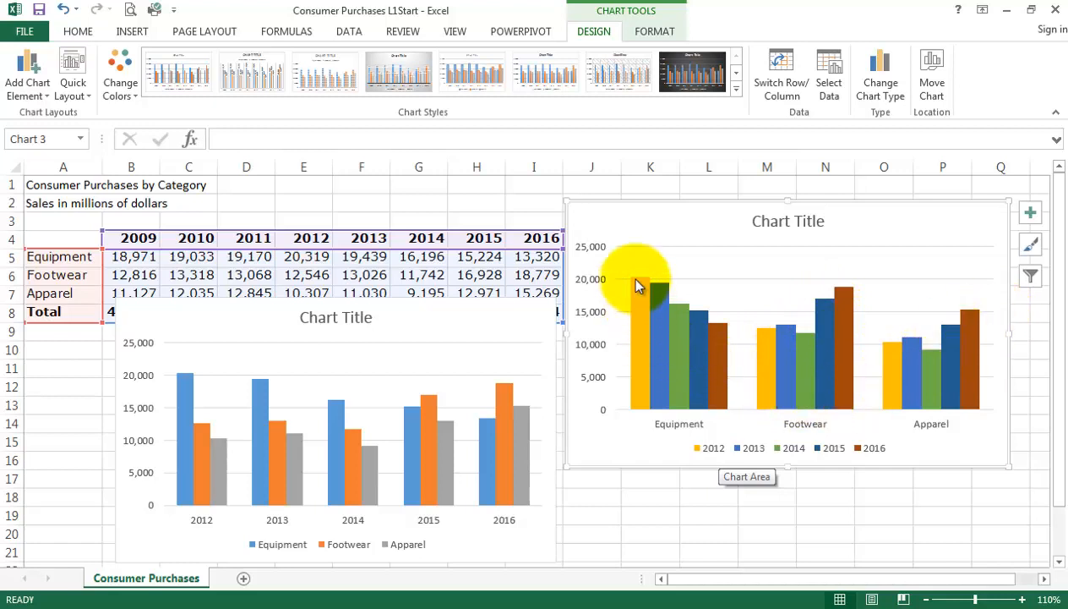
{"action": "mouse_move", "coordinate": [729, 335]}
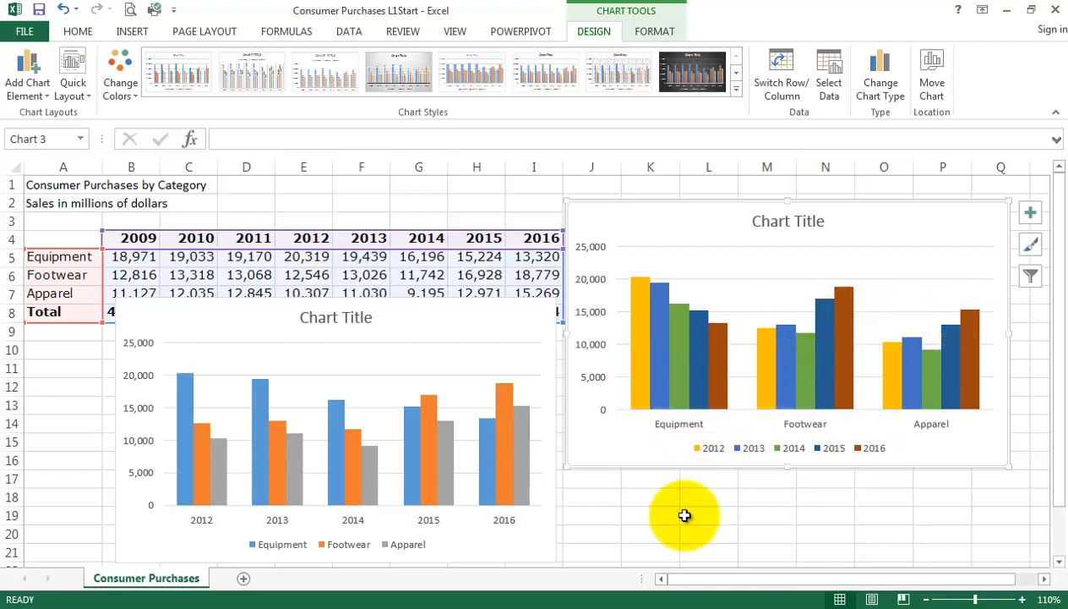
{"action": "left_click", "coordinate": [781, 81]}
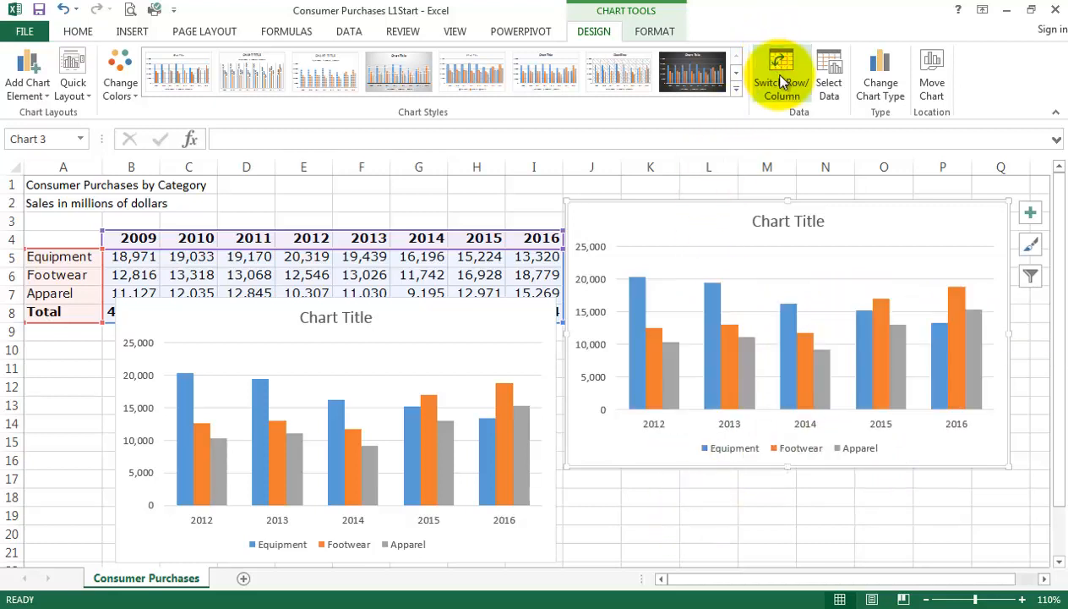
{"action": "left_click", "coordinate": [781, 80]}
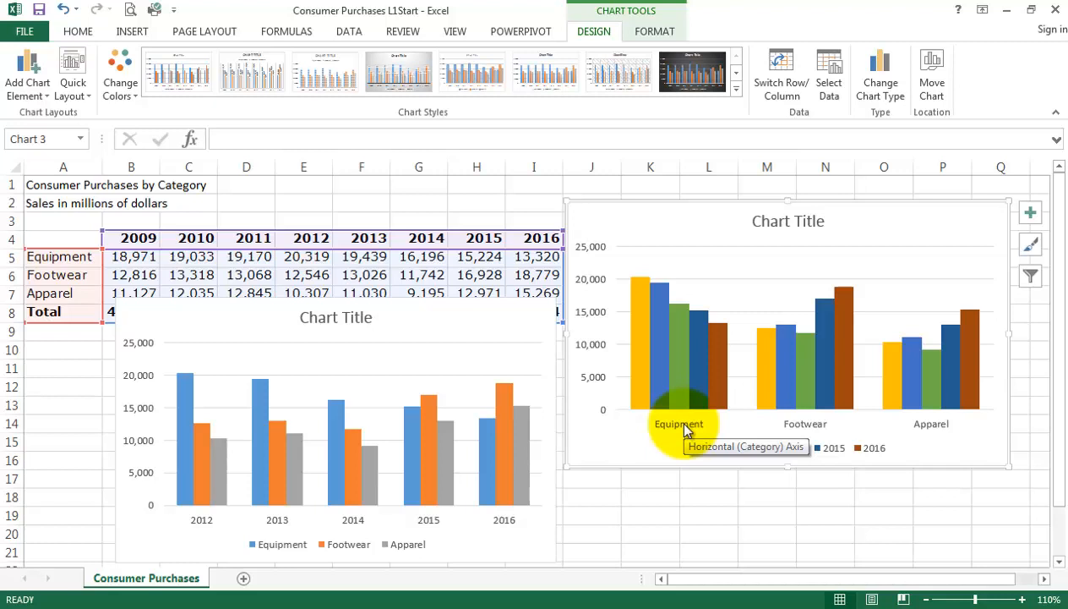
Delete the title of the original chart beside the data, and delete the whole chart.
{"action": "left_click", "coordinate": [765, 210]}
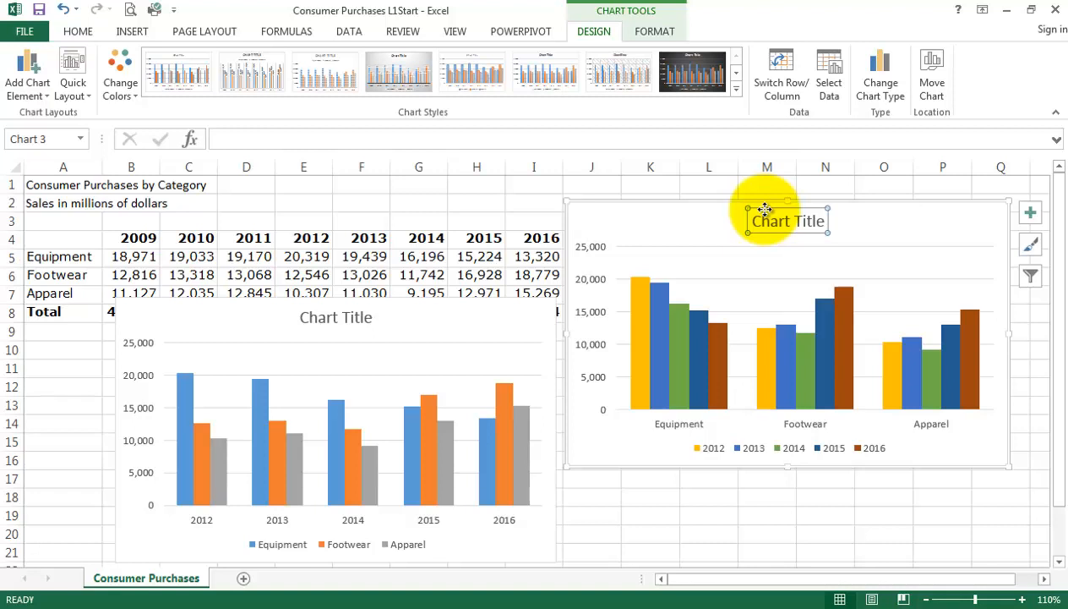
{"action": "double_click", "coordinate": [765, 209]}
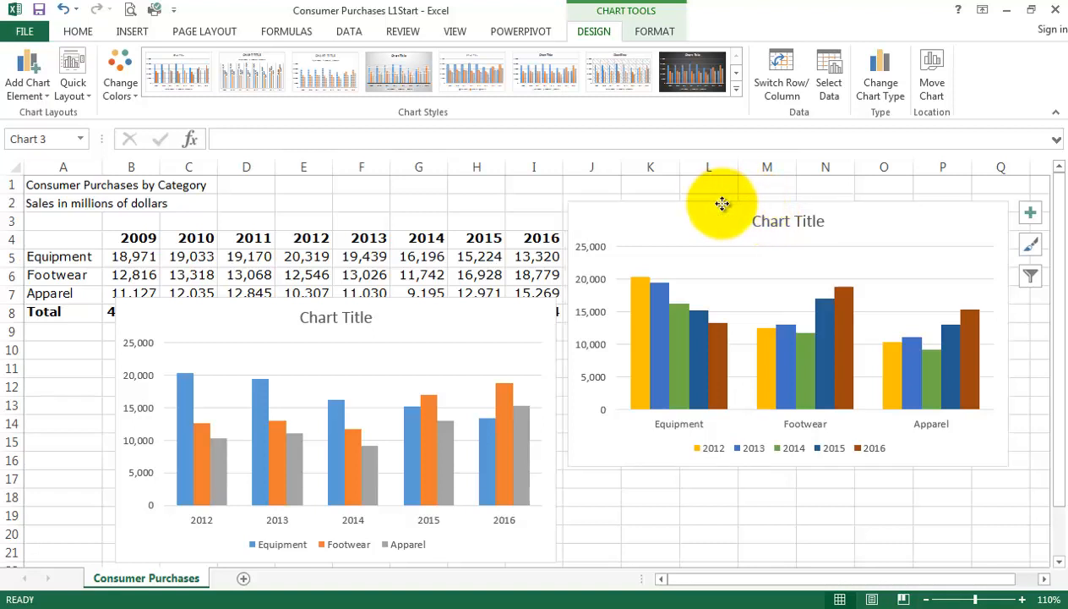
{"action": "key", "text": "Delete"}
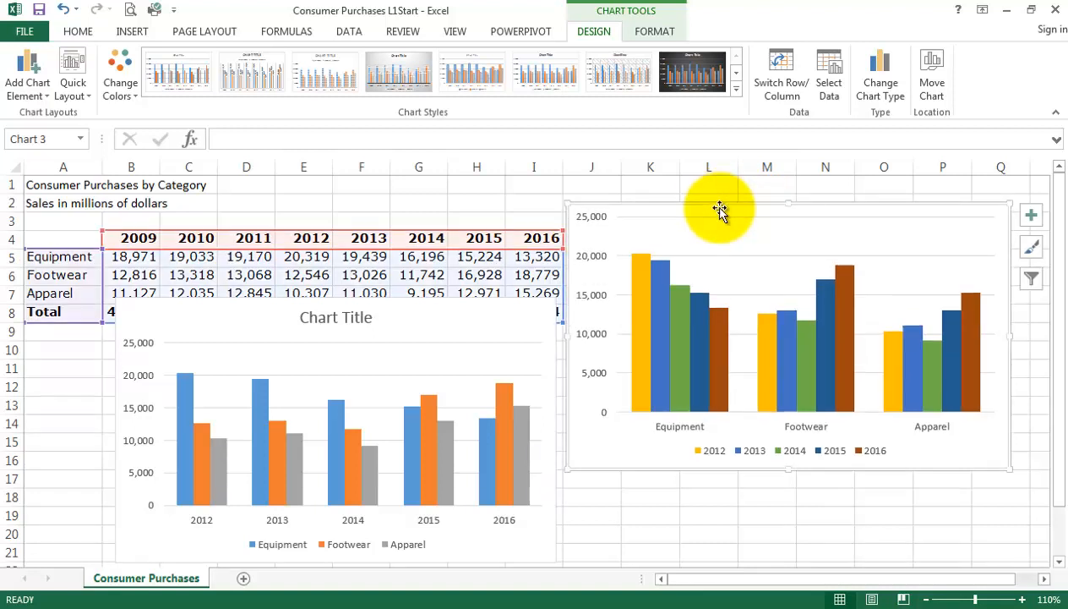
{"action": "key", "text": "Delete"}
Move the remaining chart so that its upper-left corner sits at about cell H3, and deselect it.
{"action": "left_click", "coordinate": [459, 385]}
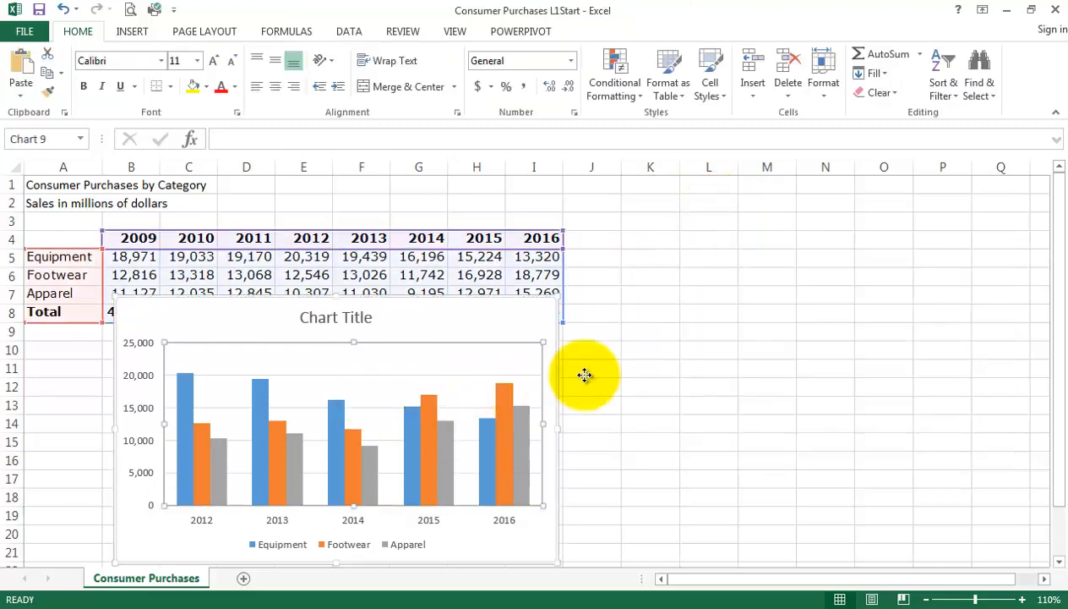
{"action": "left_click_drag", "start_coordinate": [386, 341], "coordinate": [742, 210]}
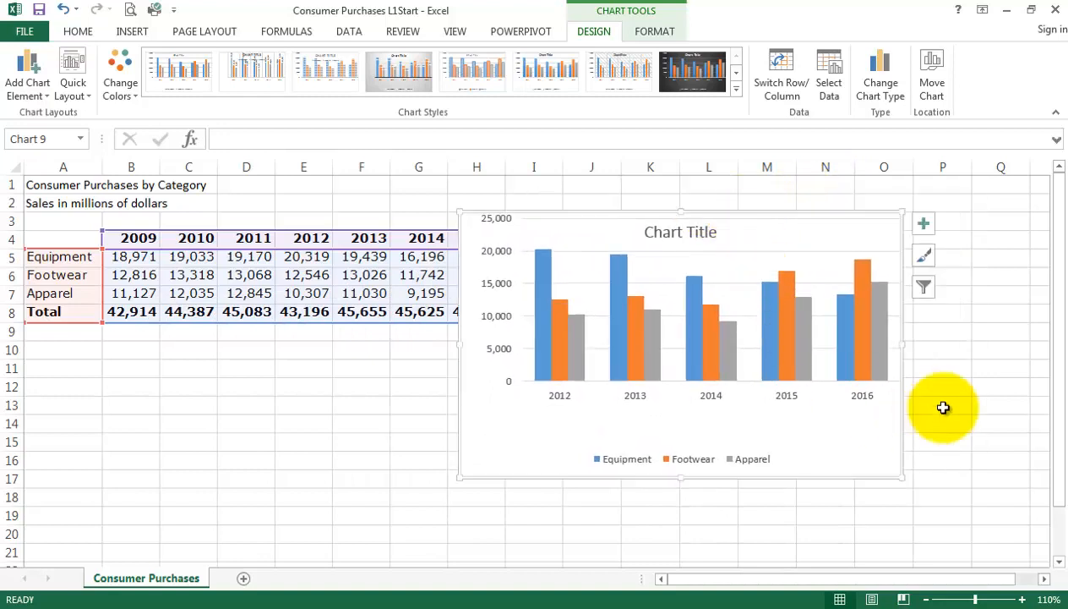
{"action": "left_click", "coordinate": [946, 373]}
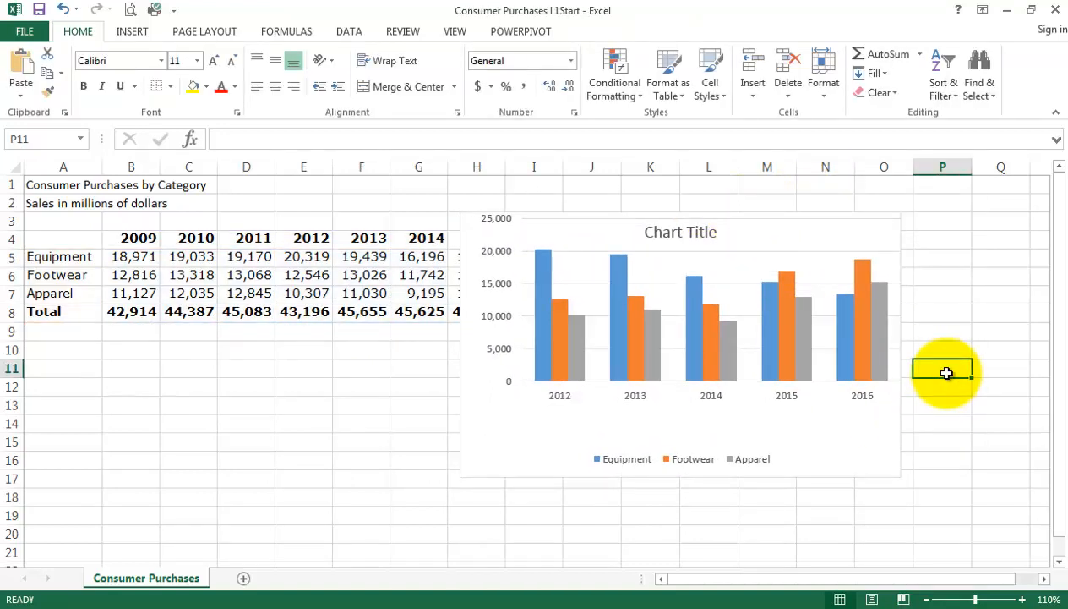
Extend the chart's top edge up to row 1 and move its plot area down so that it clears the title.
{"action": "left_click", "coordinate": [697, 239]}
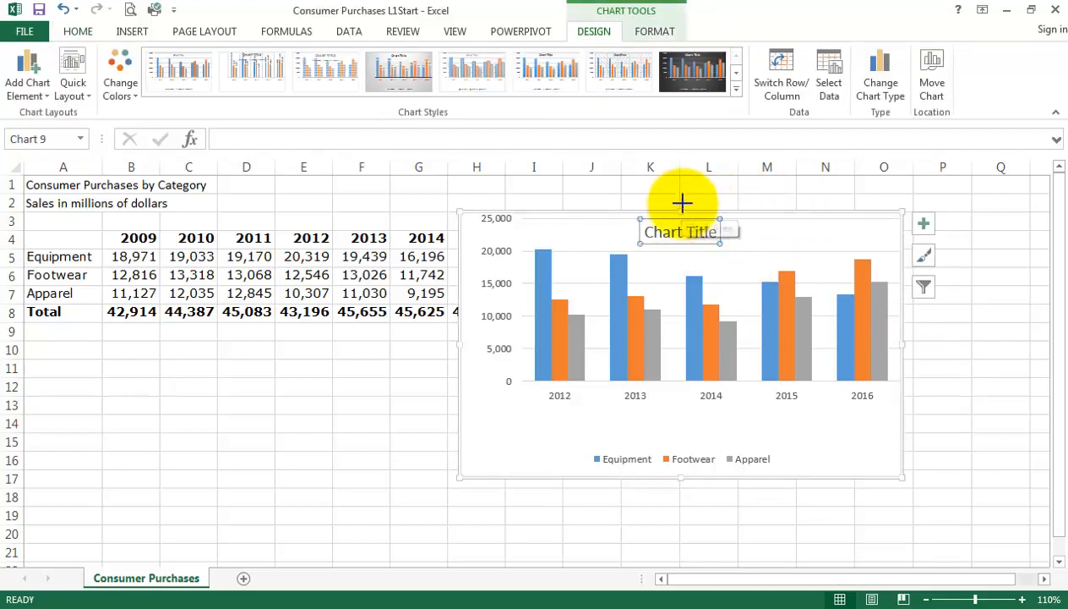
{"action": "left_click_drag", "start_coordinate": [685, 201], "coordinate": [683, 172]}
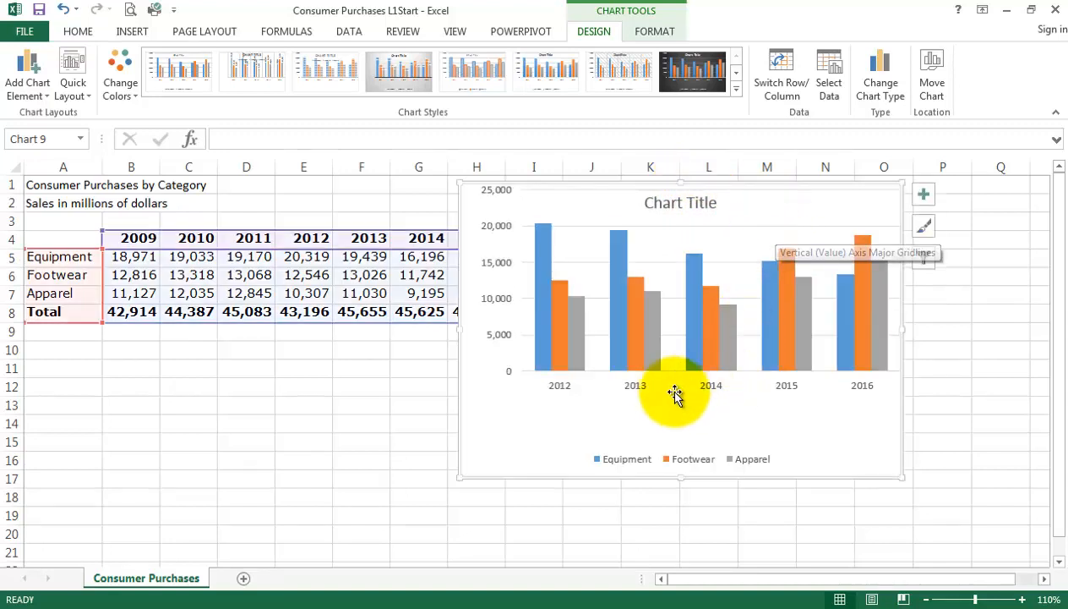
{"action": "left_click", "coordinate": [649, 338]}
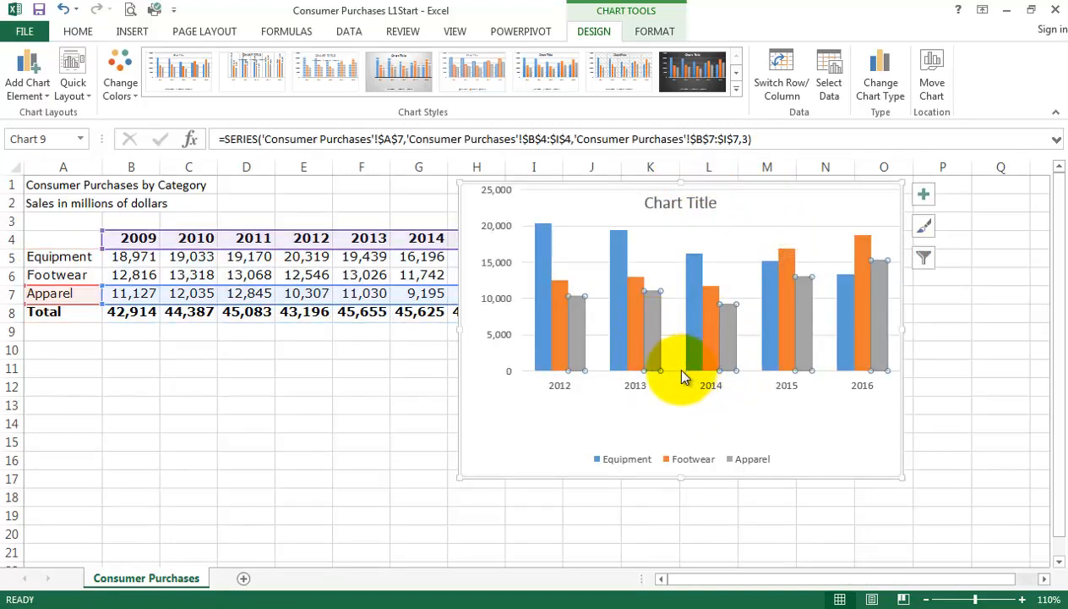
{"action": "left_click", "coordinate": [676, 370]}
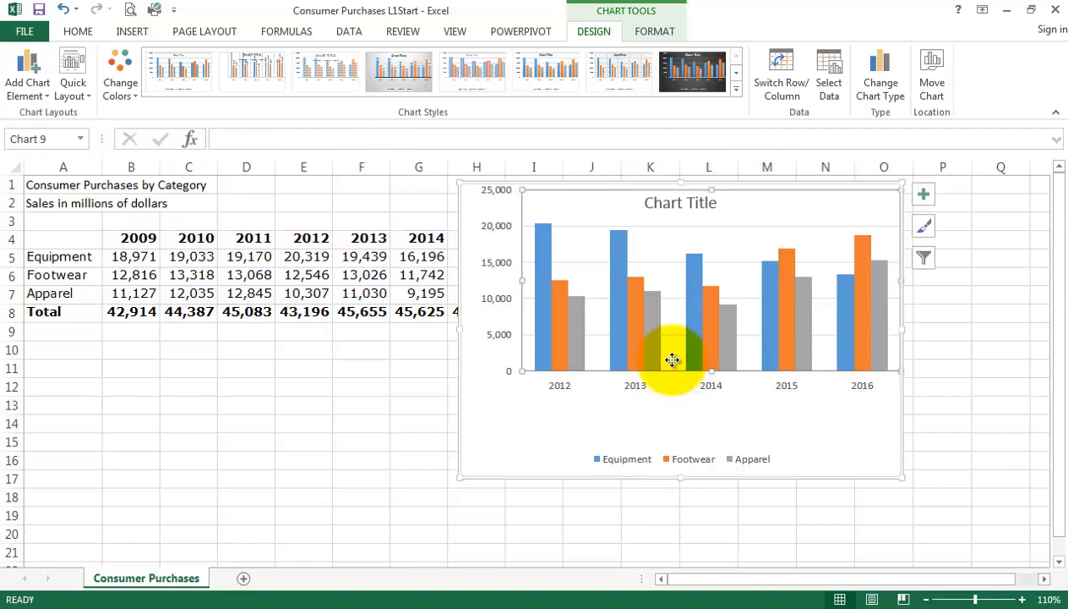
{"action": "left_click_drag", "start_coordinate": [668, 412], "coordinate": [668, 406]}
{"action": "left_click", "coordinate": [732, 209]}
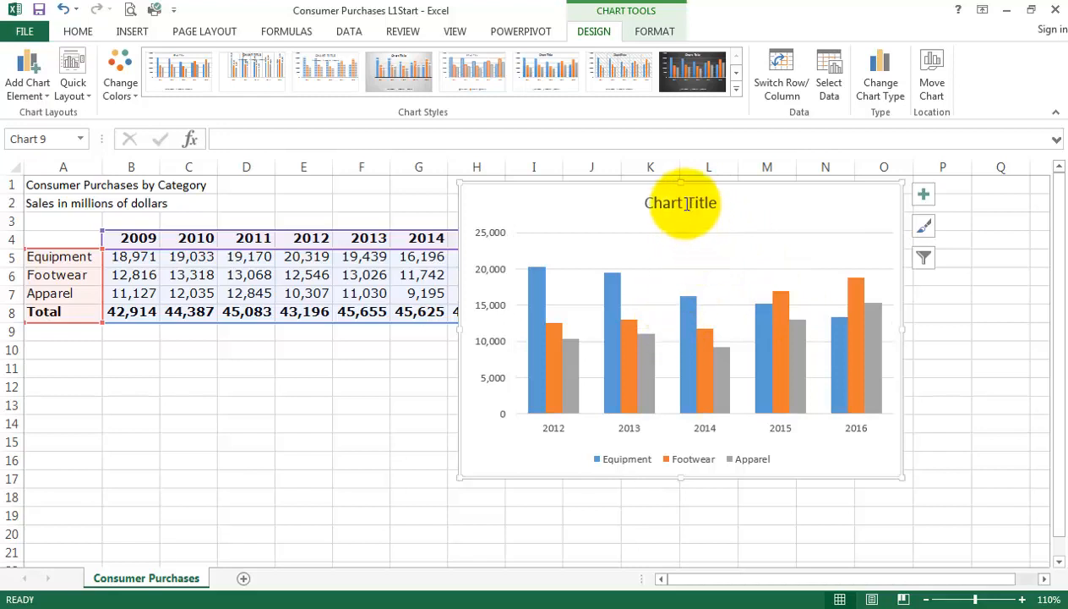
Shift the chart title slightly to the left above the plot area.
{"action": "left_click", "coordinate": [715, 202]}
{"action": "left_click_drag", "start_coordinate": [714, 202], "coordinate": [686, 202]}
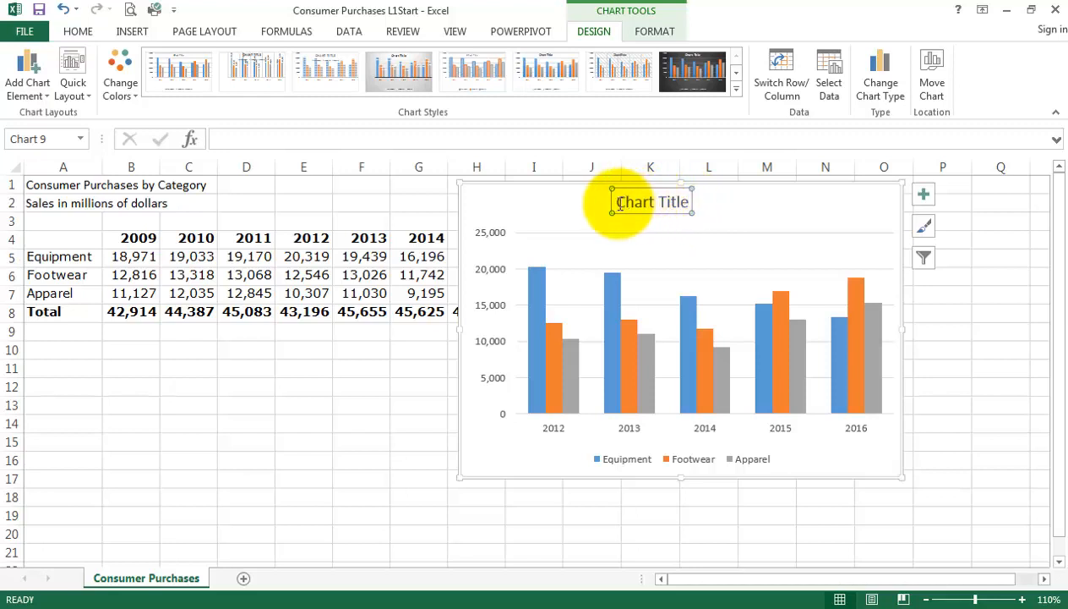
Change the chart title to "Five Year Performance", close the title formatting options, and deselect the chart.
{"action": "double_click", "coordinate": [656, 203]}
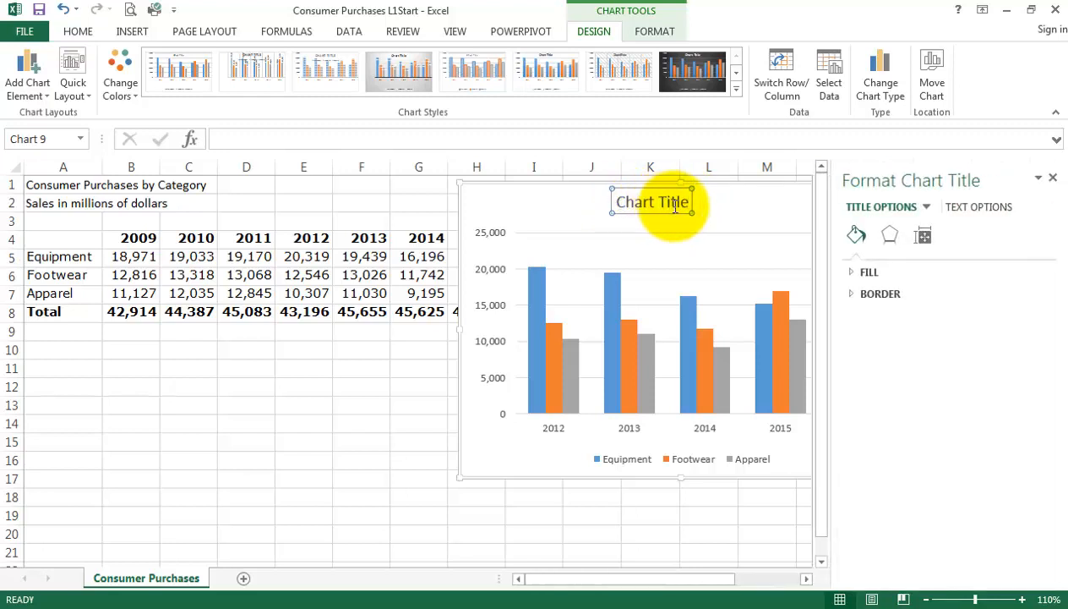
{"action": "left_click_drag", "start_coordinate": [659, 203], "coordinate": [689, 210]}
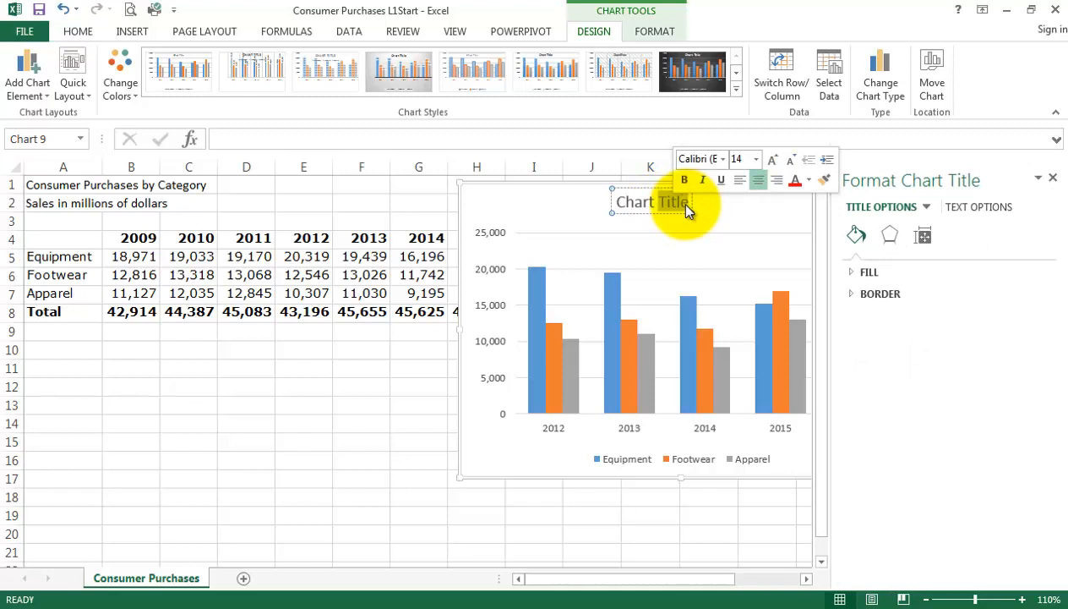
{"action": "key", "text": "BackSpace"}
{"action": "key", "text": "BackSpace"}
{"action": "key", "text": "BackSpace"}
{"action": "key", "text": "BackSpace"}
{"action": "key", "text": "BackSpace"}
{"action": "key", "text": "BackSpace"}
{"action": "key", "text": "BackSpace"}
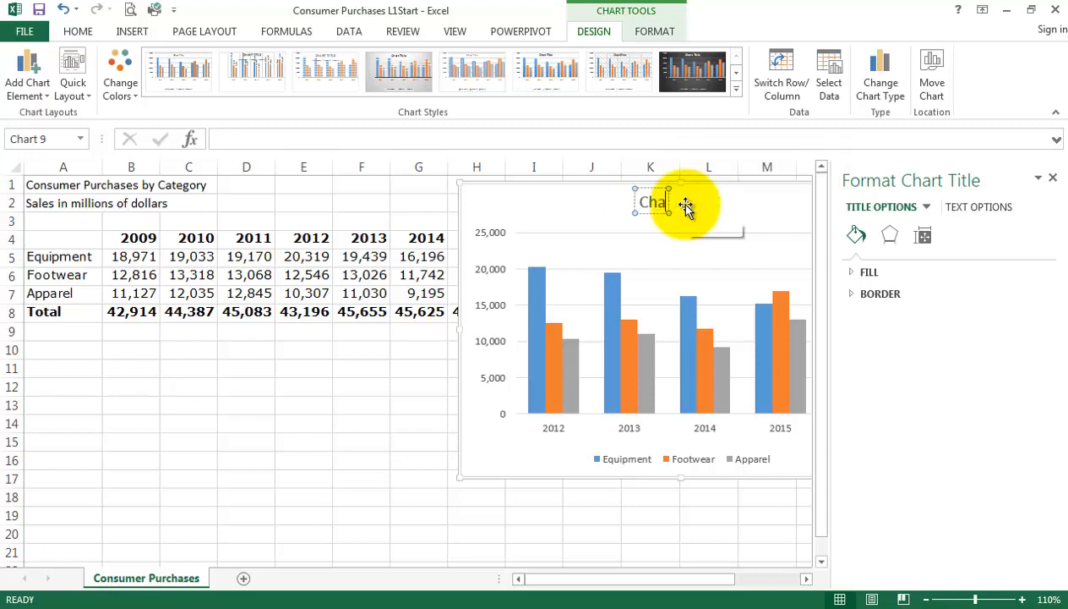
{"action": "type", "text": "F"}
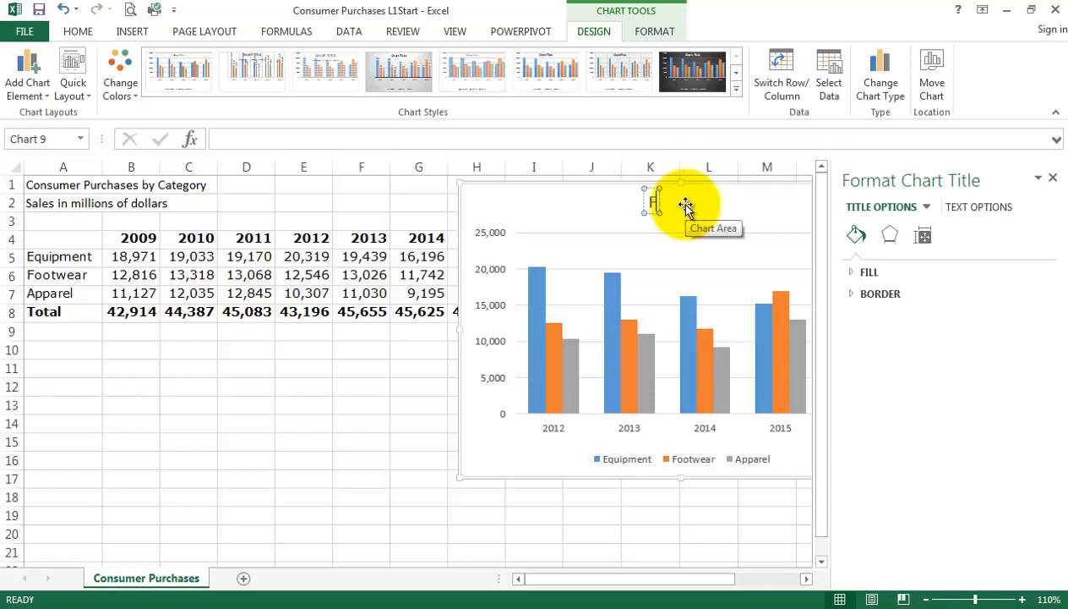
{"action": "type", "text": "ive"}
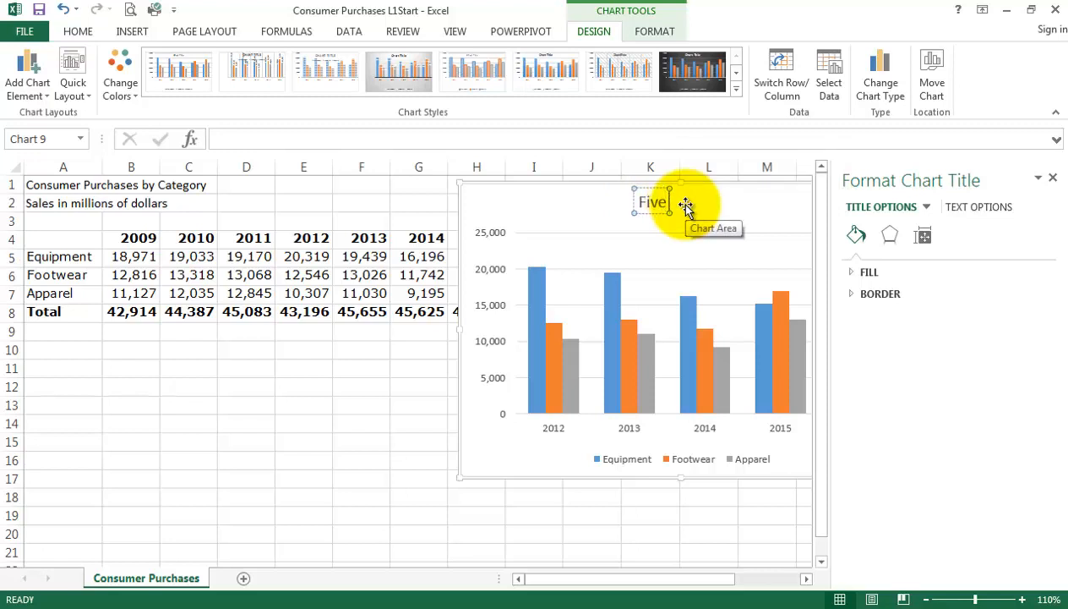
{"action": "type", "text": " Yea"}
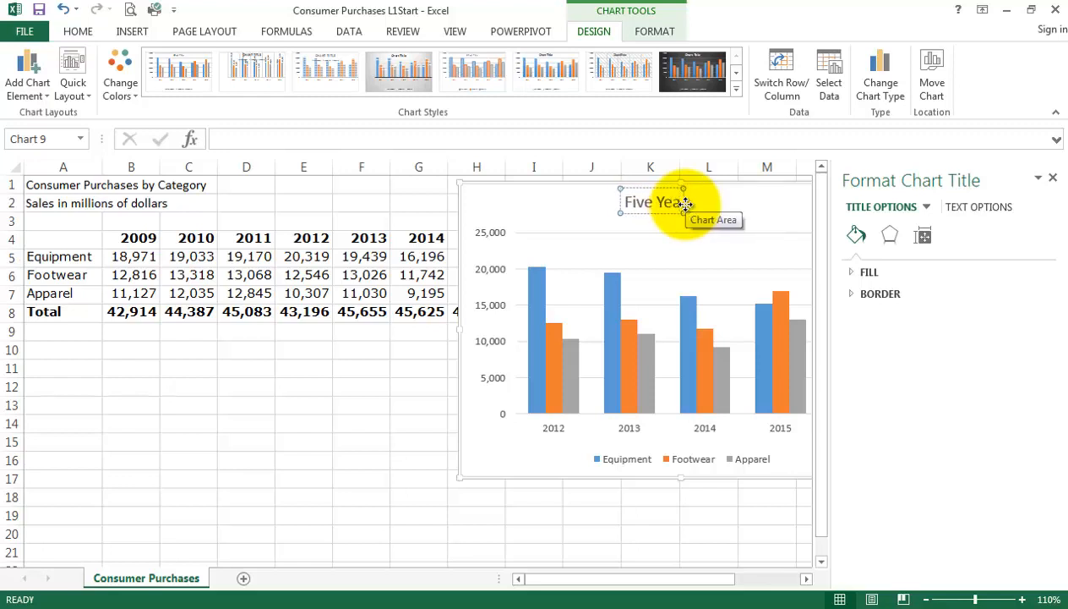
{"action": "type", "text": "r"}
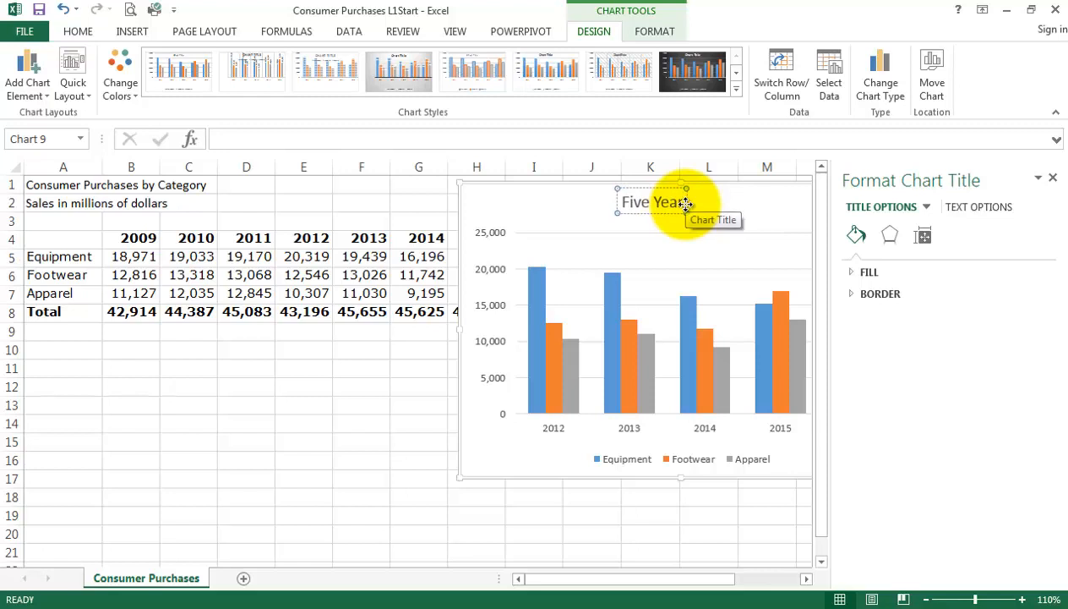
{"action": "type", "text": " Perfro"}
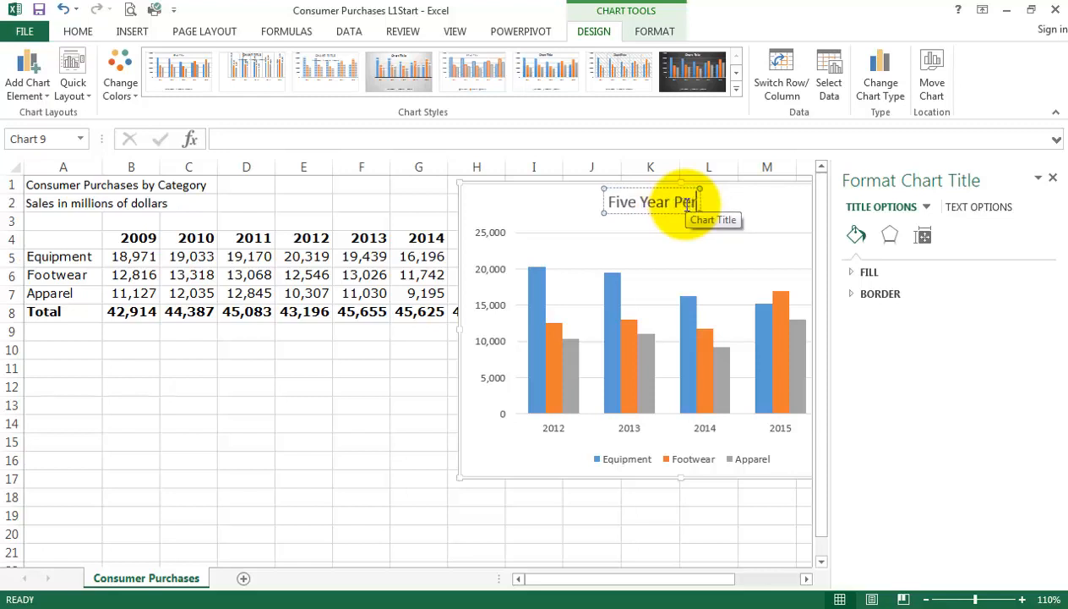
{"action": "key", "text": "BackSpace"}
{"action": "key", "text": "BackSpace"}
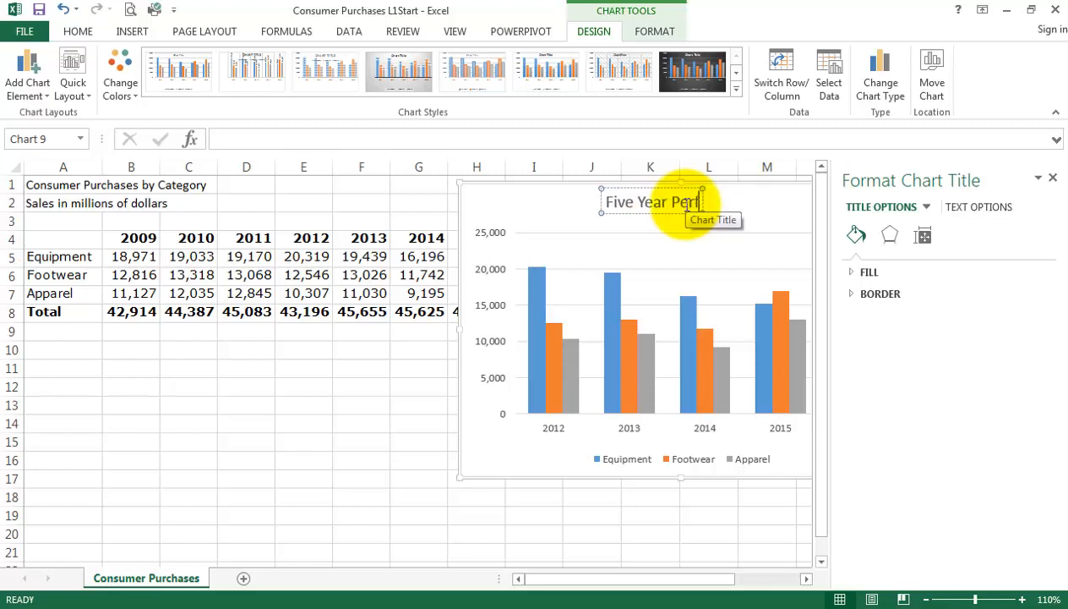
{"action": "type", "text": "ormance"}
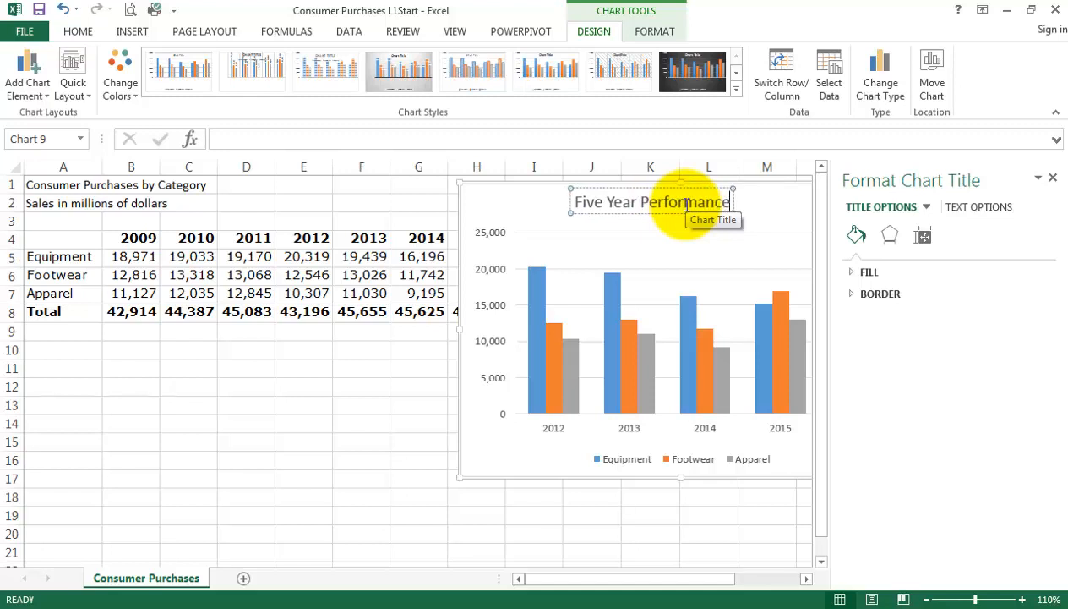
{"action": "left_click", "coordinate": [1053, 178]}
{"action": "left_click", "coordinate": [349, 386]}
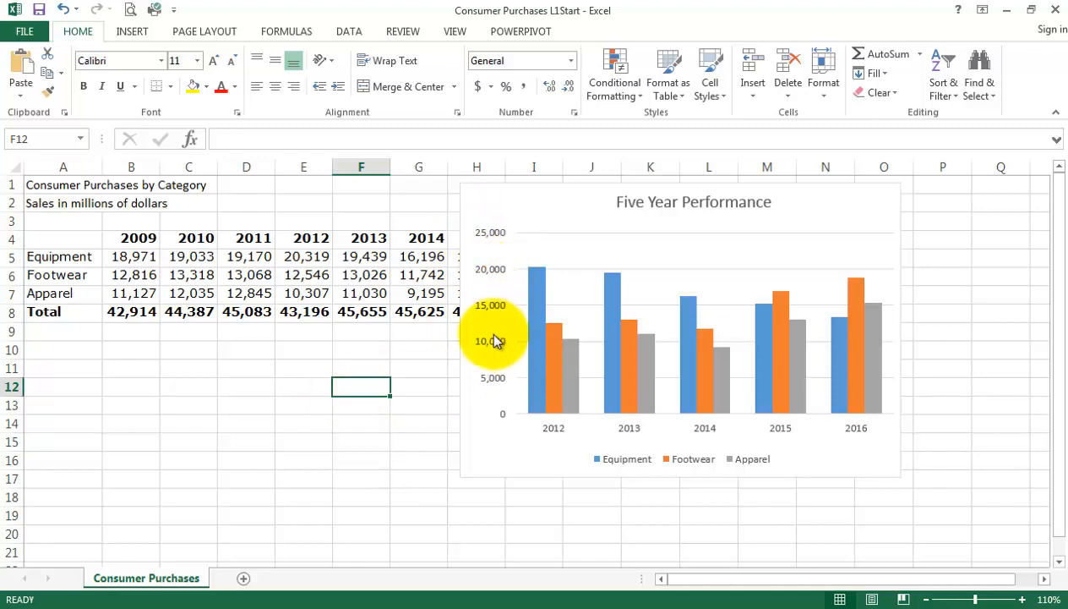
Add a primary vertical axis title to the chart.
{"action": "left_click", "coordinate": [879, 216]}
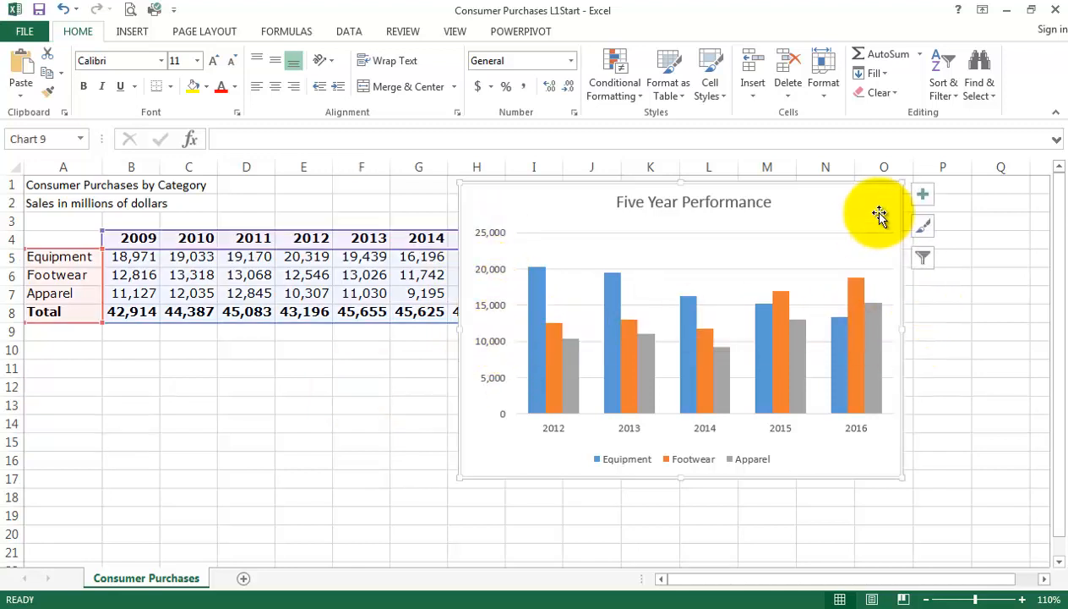
{"action": "left_click", "coordinate": [924, 196]}
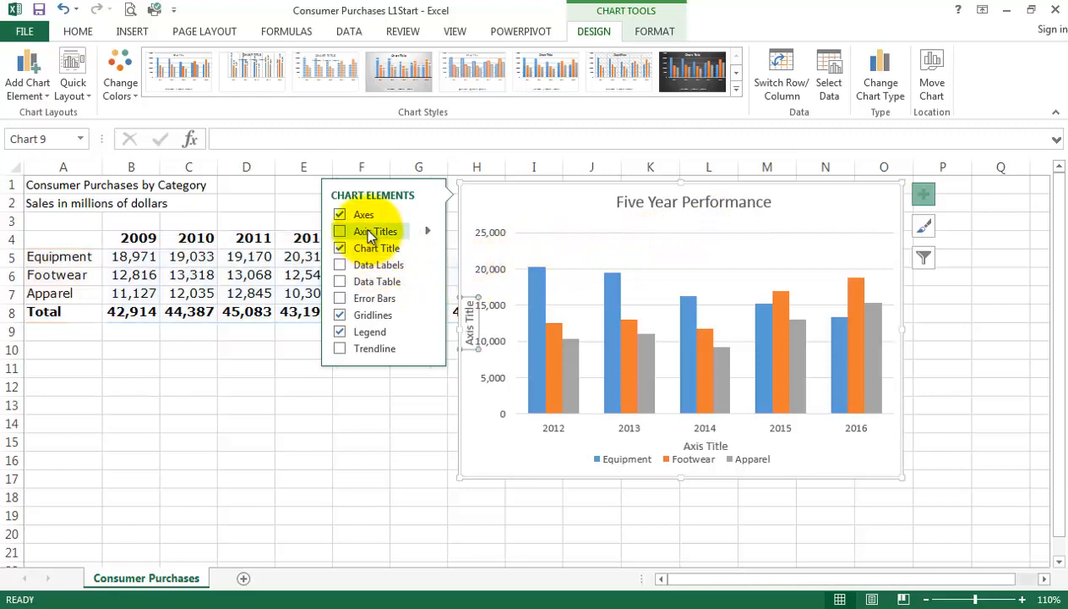
{"action": "left_click", "coordinate": [426, 231]}
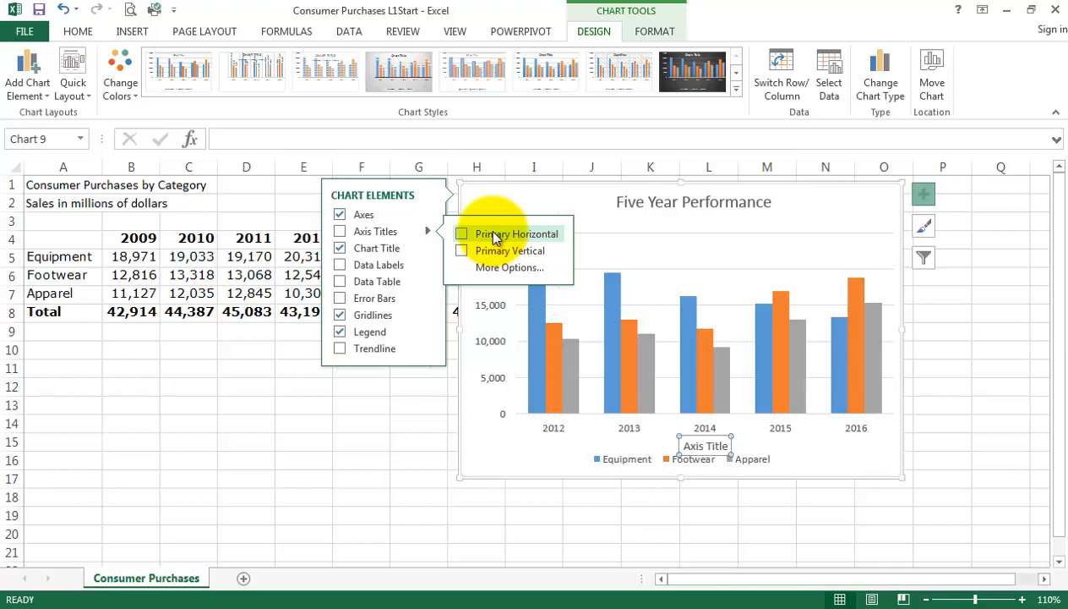
{"action": "left_click", "coordinate": [462, 251]}
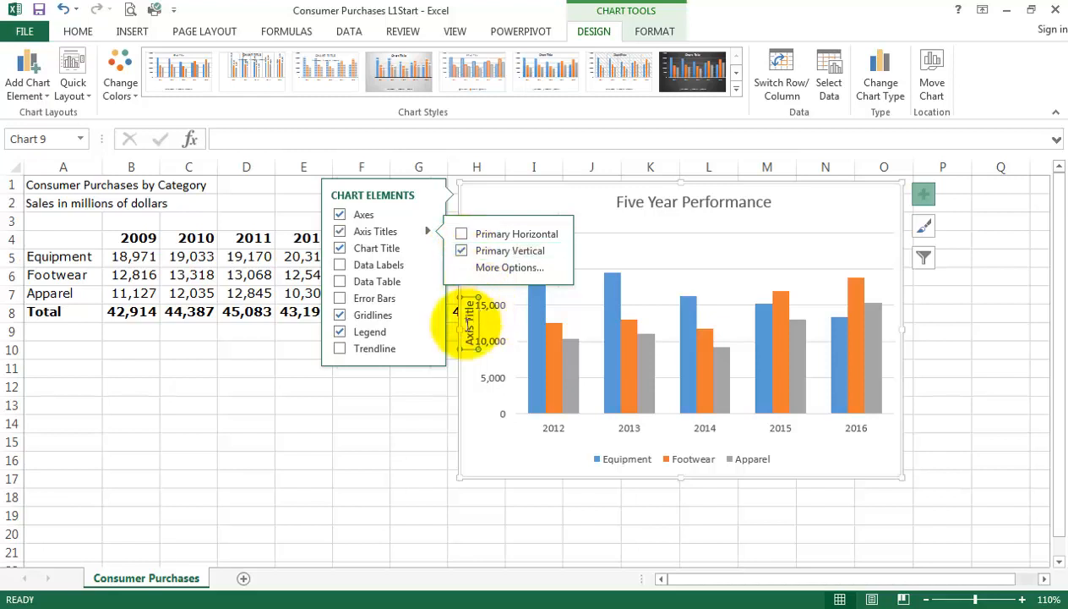
Replace the vertical axis title's placeholder text with "(in millions)".
{"action": "left_click", "coordinate": [485, 350]}
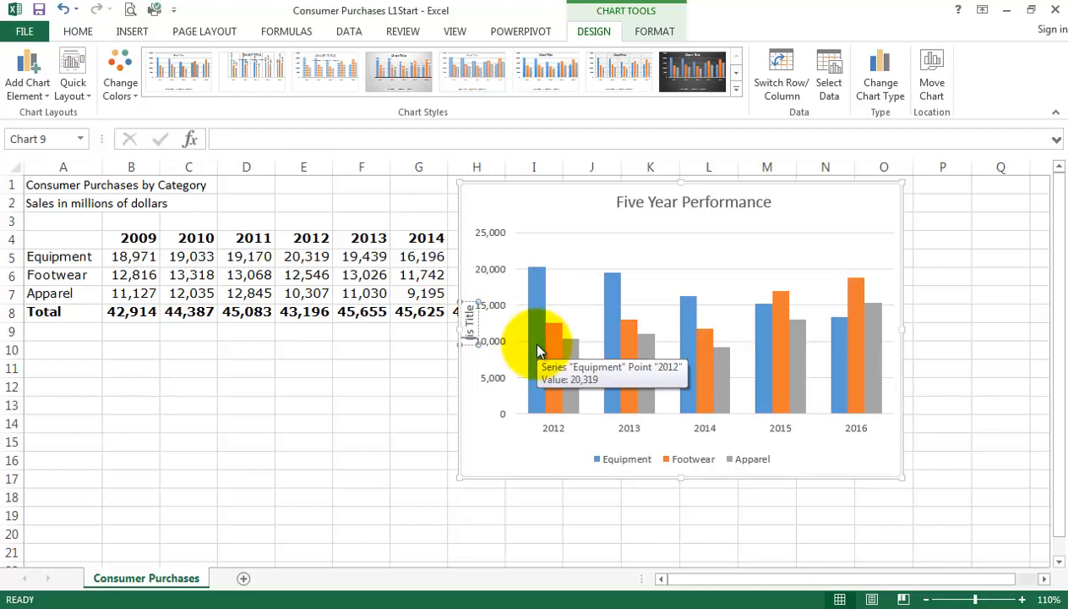
{"action": "type", "text": "(in millions"}
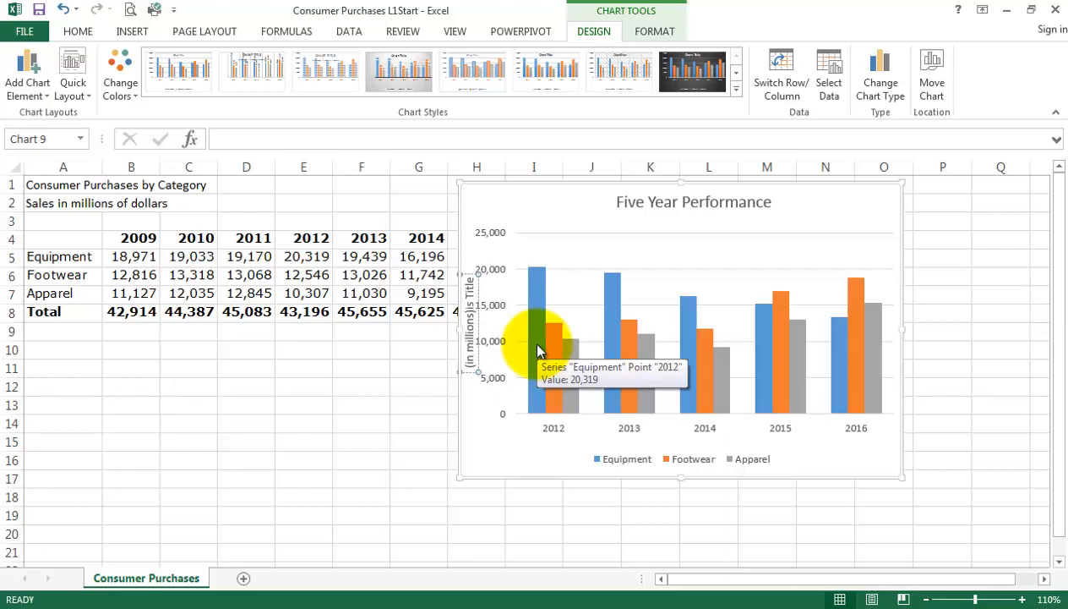
{"action": "key", "text": "Delete"}
{"action": "key", "text": "Delete"}
{"action": "key", "text": "Delete"}
{"action": "key", "text": "Delete"}
{"action": "key", "text": "Delete"}
{"action": "key", "text": "Delete"}
{"action": "key", "text": "Delete"}
{"action": "key", "text": "Delete"}
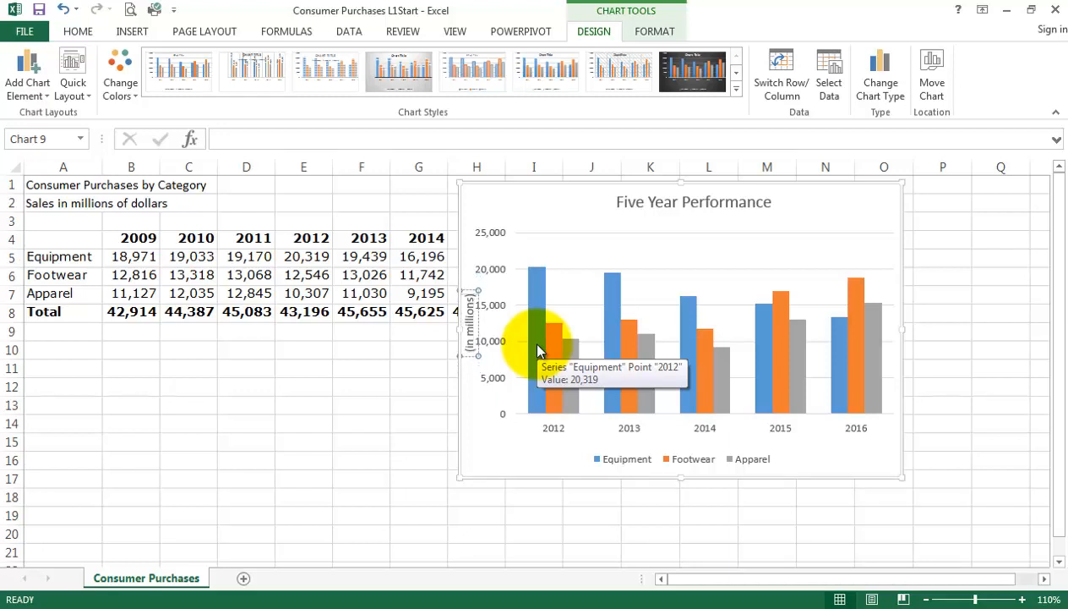
{"action": "left_click", "coordinate": [406, 390]}
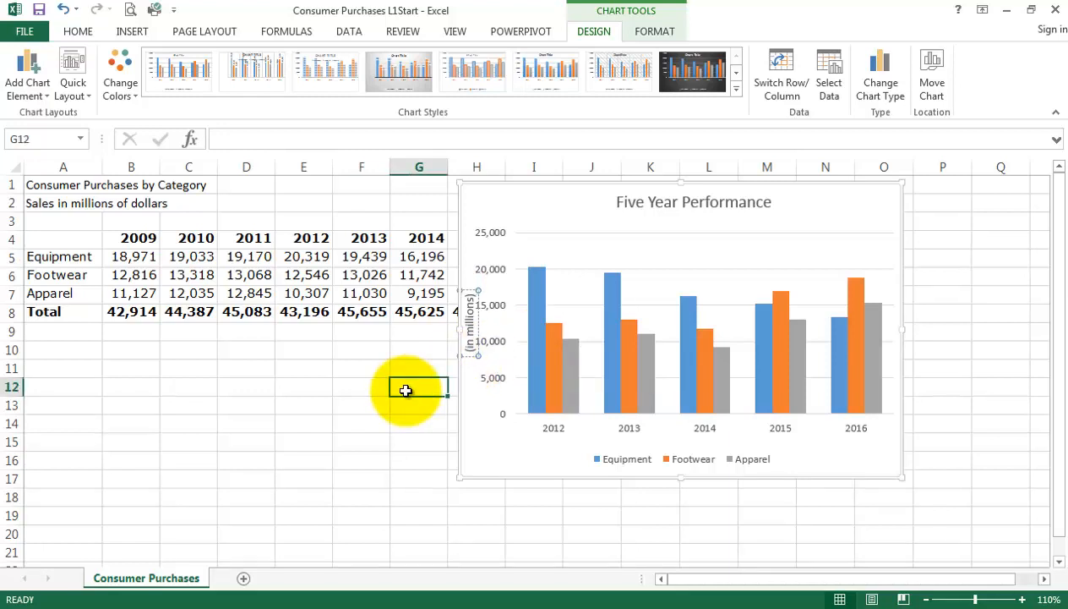
Widen the chart leftward into column G and narrow its plot area slightly from the vertical-axis side.
{"action": "left_click", "coordinate": [463, 395]}
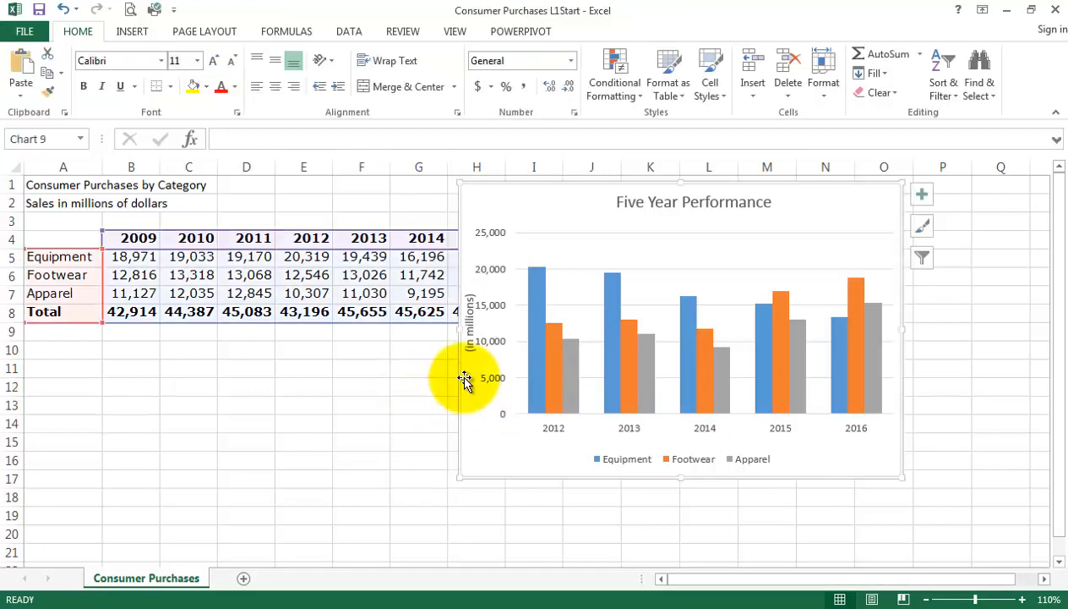
{"action": "left_click_drag", "start_coordinate": [453, 327], "coordinate": [422, 332]}
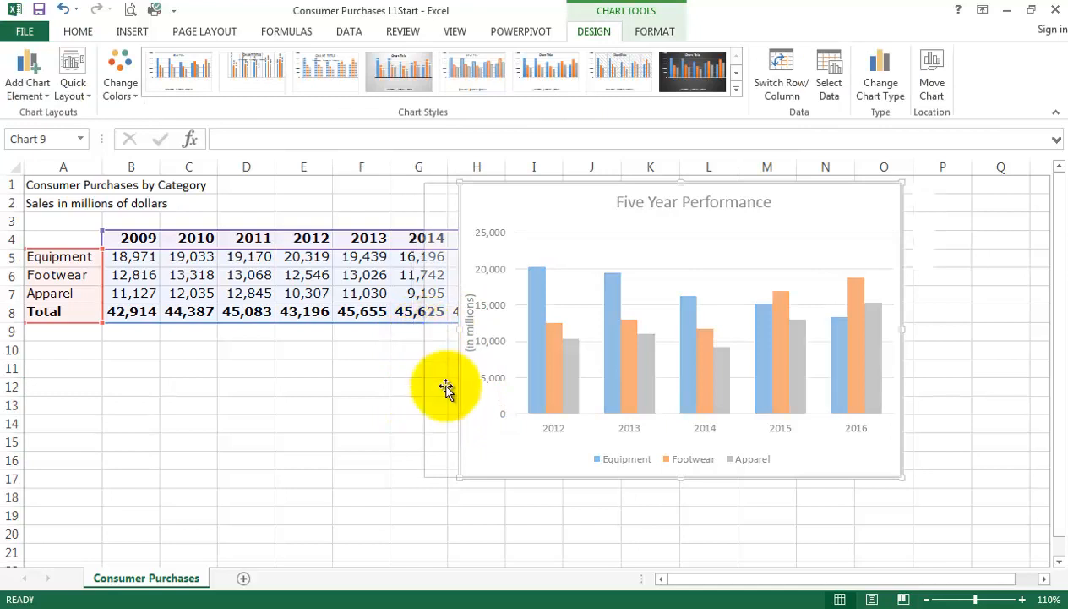
{"action": "left_click", "coordinate": [524, 385]}
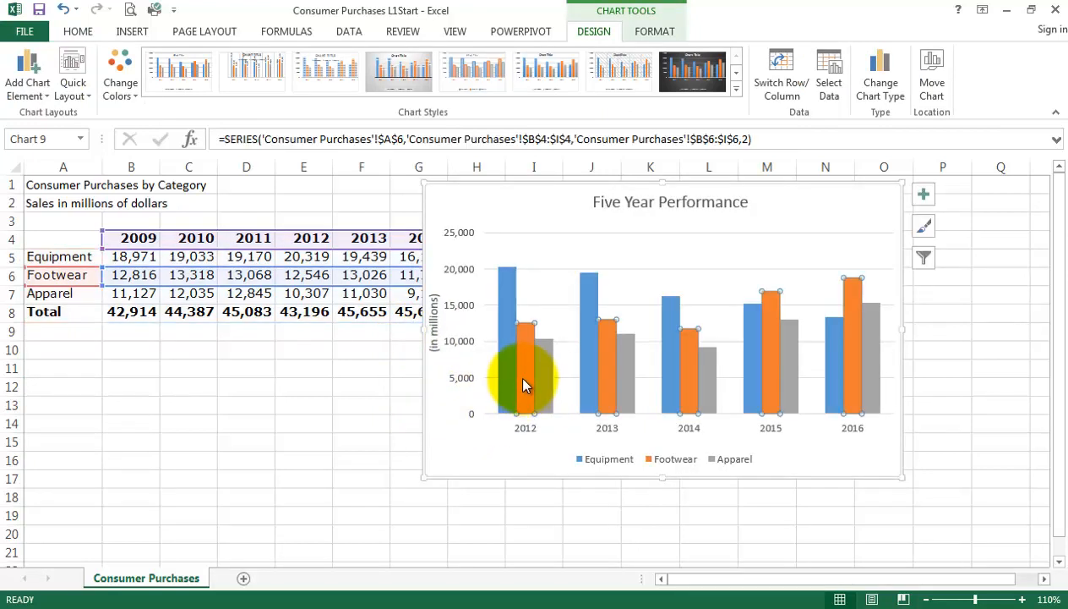
{"action": "left_click", "coordinate": [481, 405]}
{"action": "left_click", "coordinate": [515, 231]}
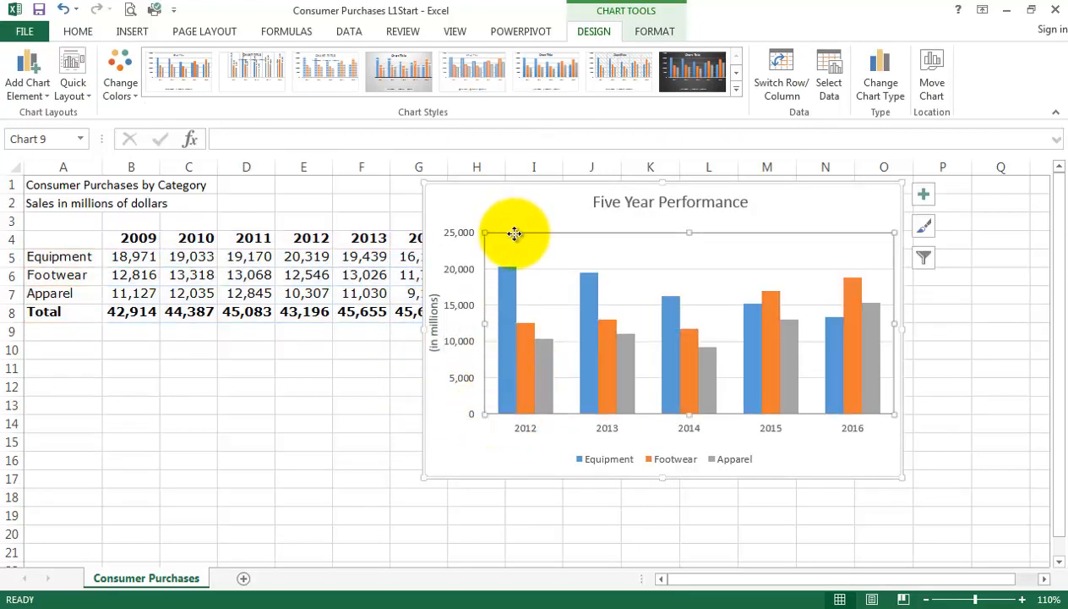
{"action": "left_click_drag", "start_coordinate": [485, 326], "coordinate": [499, 324]}
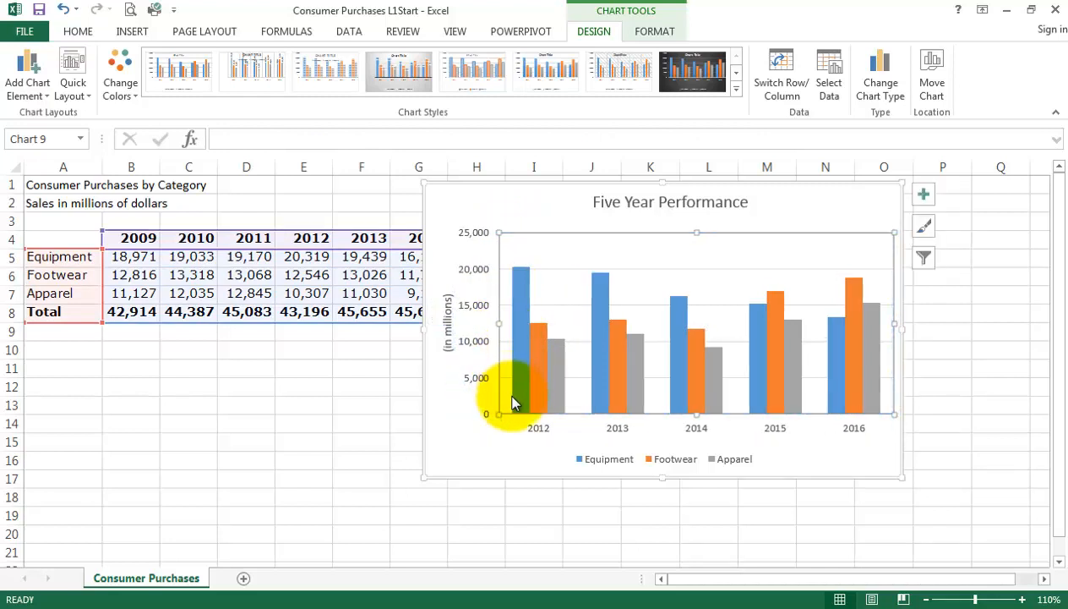
{"action": "left_click", "coordinate": [461, 441]}
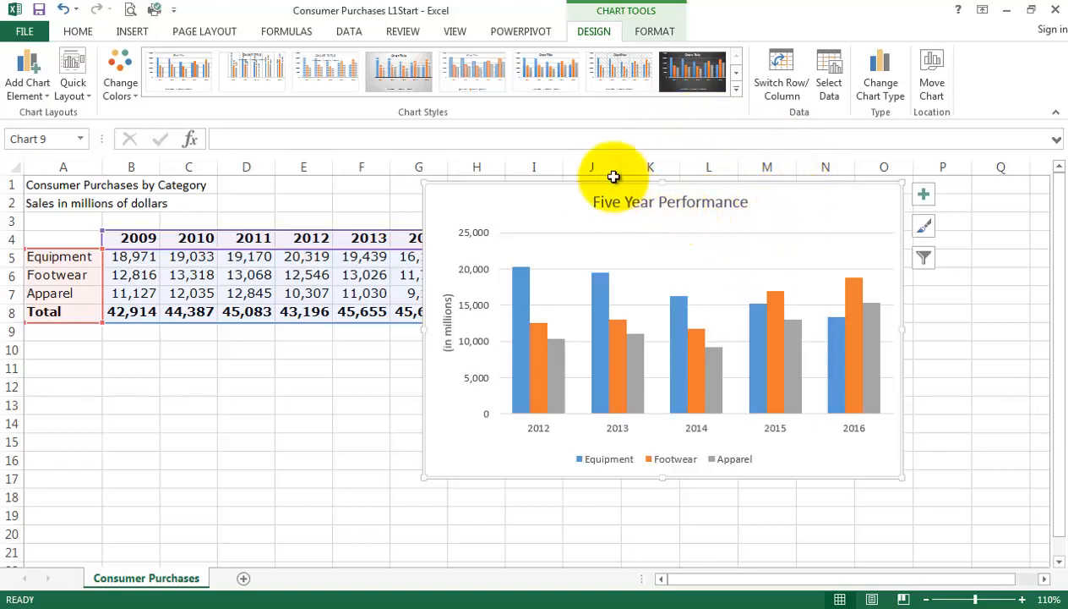
Move the chart over the data table near cell A2 and place a copy of it directly beside it, level with the original.
{"action": "left_click_drag", "start_coordinate": [614, 182], "coordinate": [219, 195]}
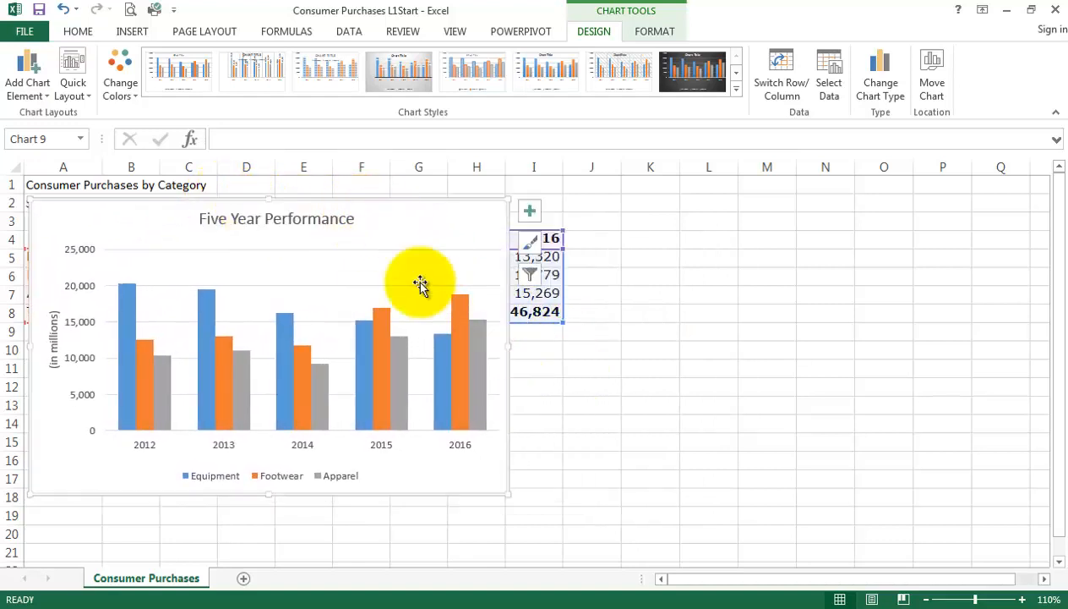
{"action": "right_click", "coordinate": [381, 203]}
{"action": "left_click", "coordinate": [410, 232]}
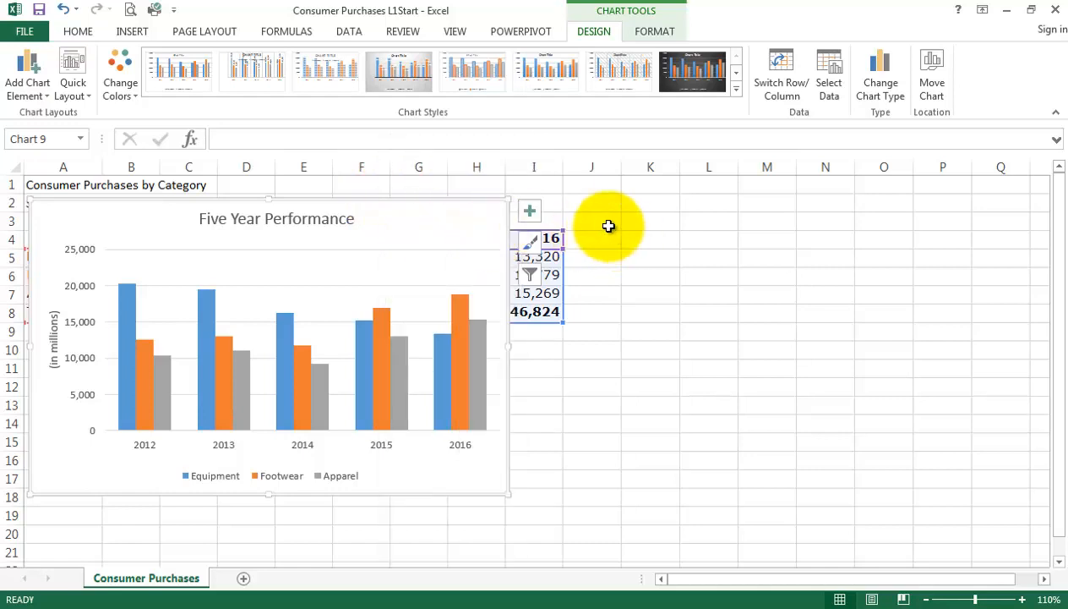
{"action": "left_click", "coordinate": [607, 206]}
{"action": "right_click", "coordinate": [608, 212]}
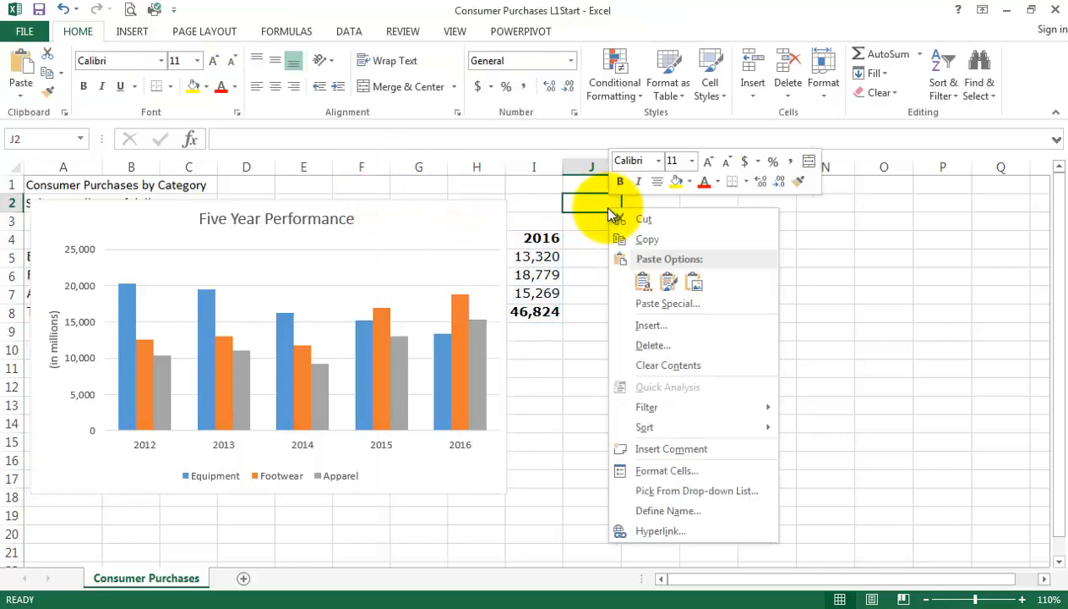
{"action": "left_click", "coordinate": [643, 282]}
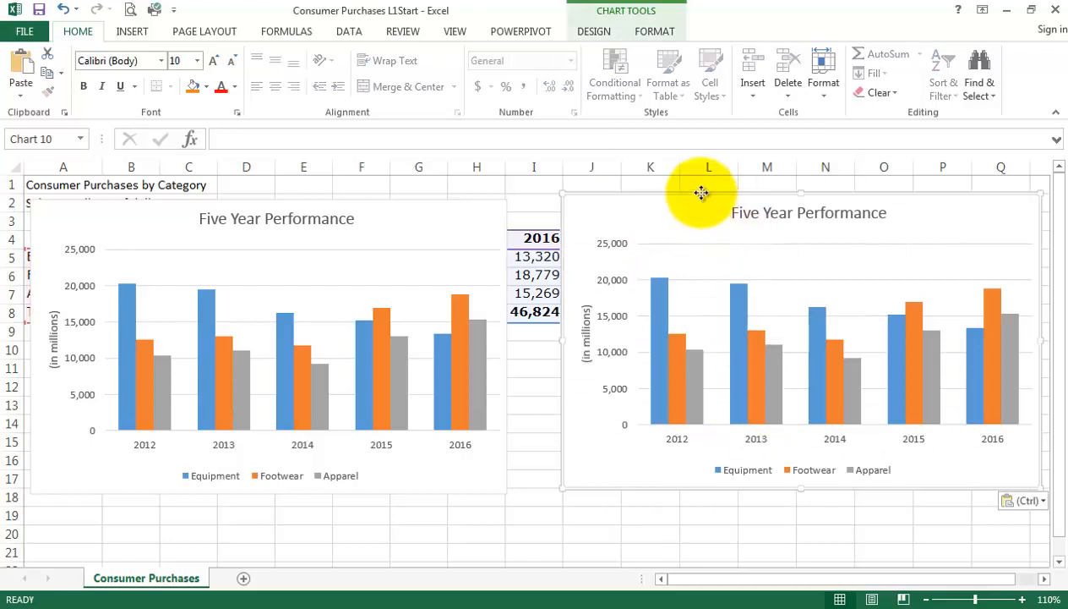
{"action": "left_click_drag", "start_coordinate": [706, 191], "coordinate": [647, 198]}
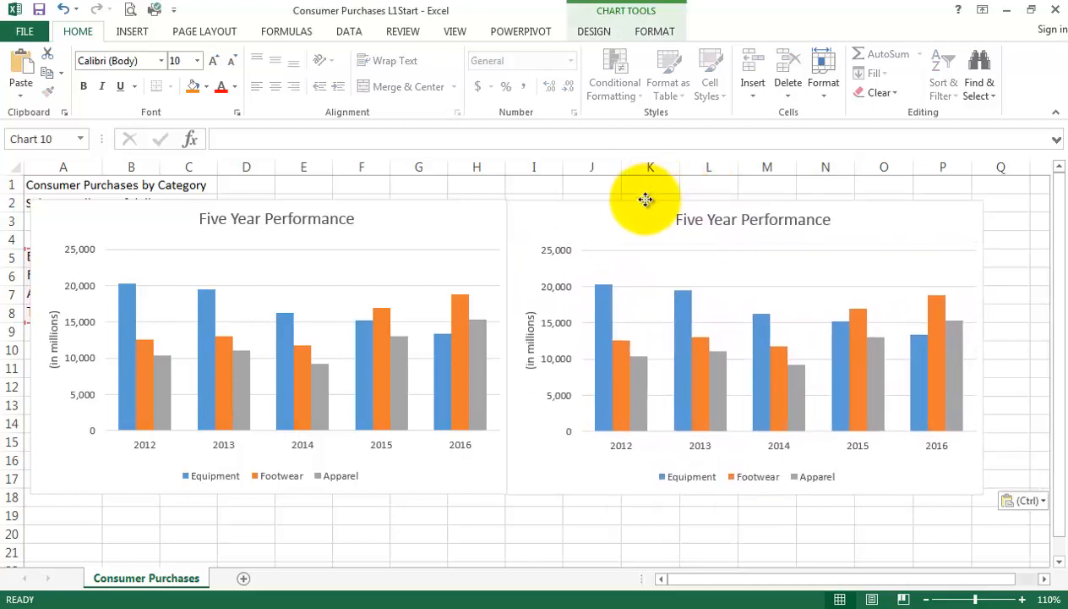
Change the copied chart's type to the standard Area chart, and delete the copy.
{"action": "left_click", "coordinate": [590, 32]}
{"action": "left_click", "coordinate": [884, 95]}
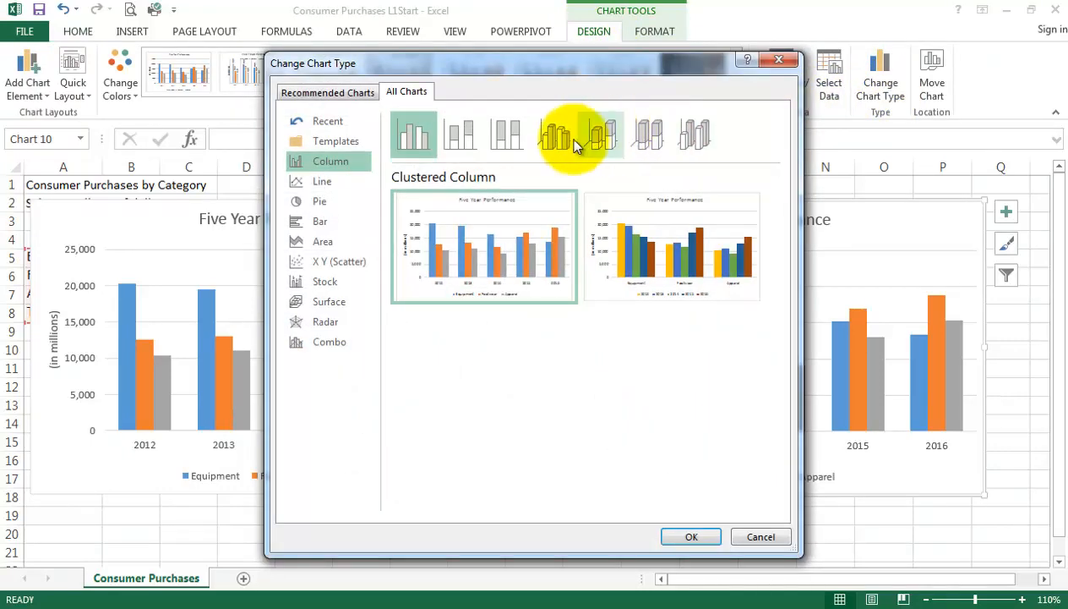
{"action": "left_click", "coordinate": [328, 246]}
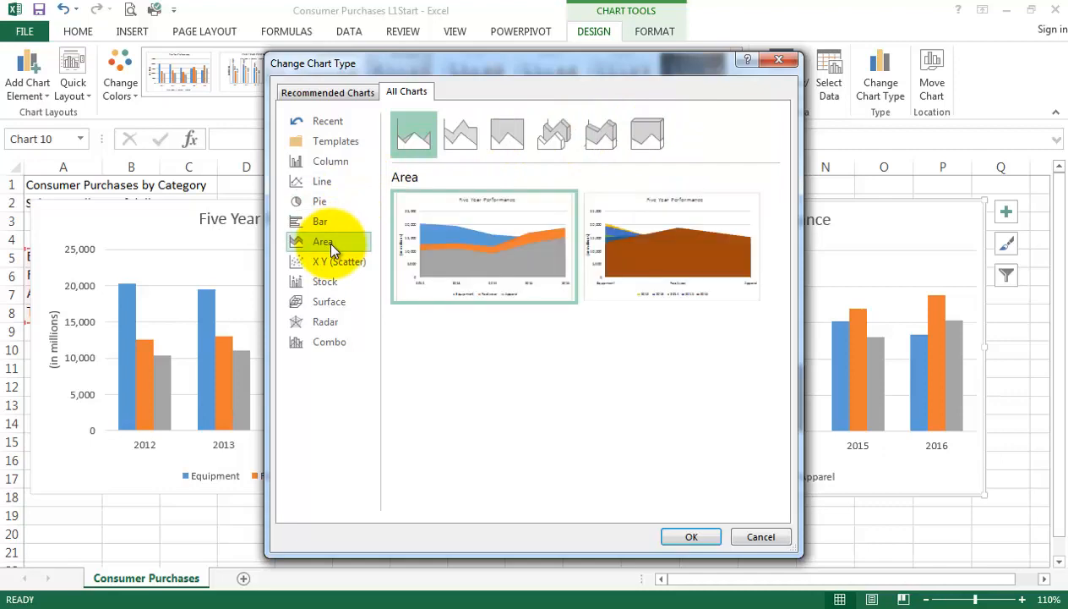
{"action": "mouse_move", "coordinate": [484, 241]}
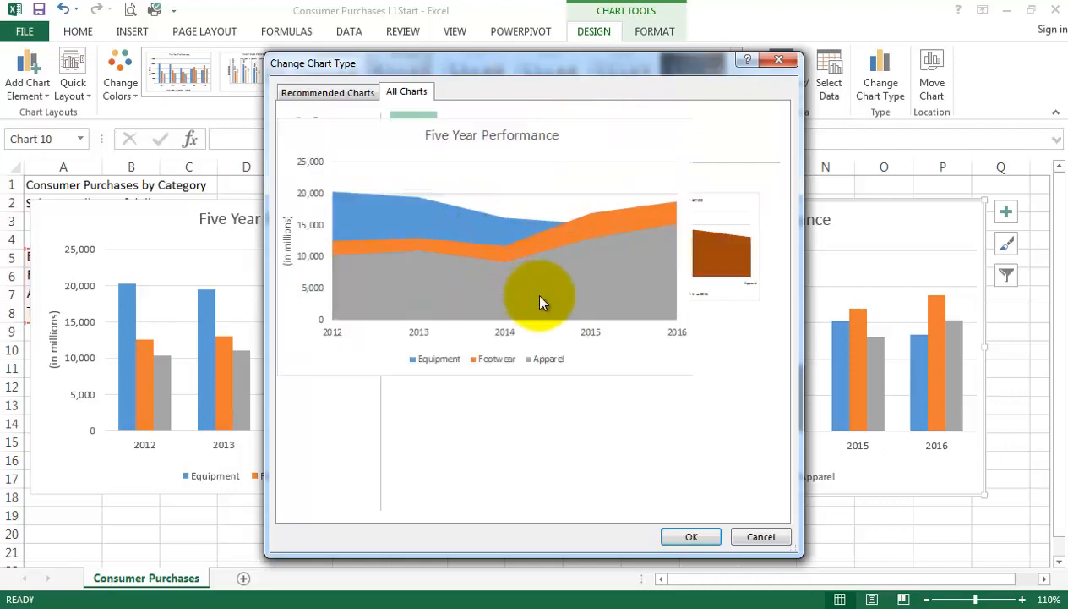
{"action": "left_click", "coordinate": [691, 536]}
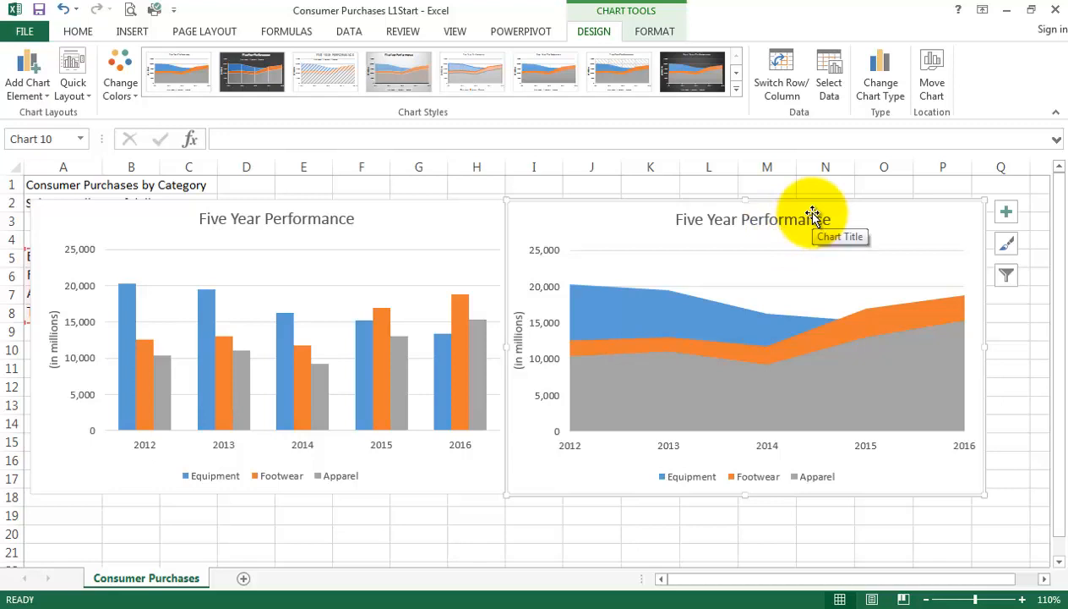
{"action": "key", "text": "Delete"}
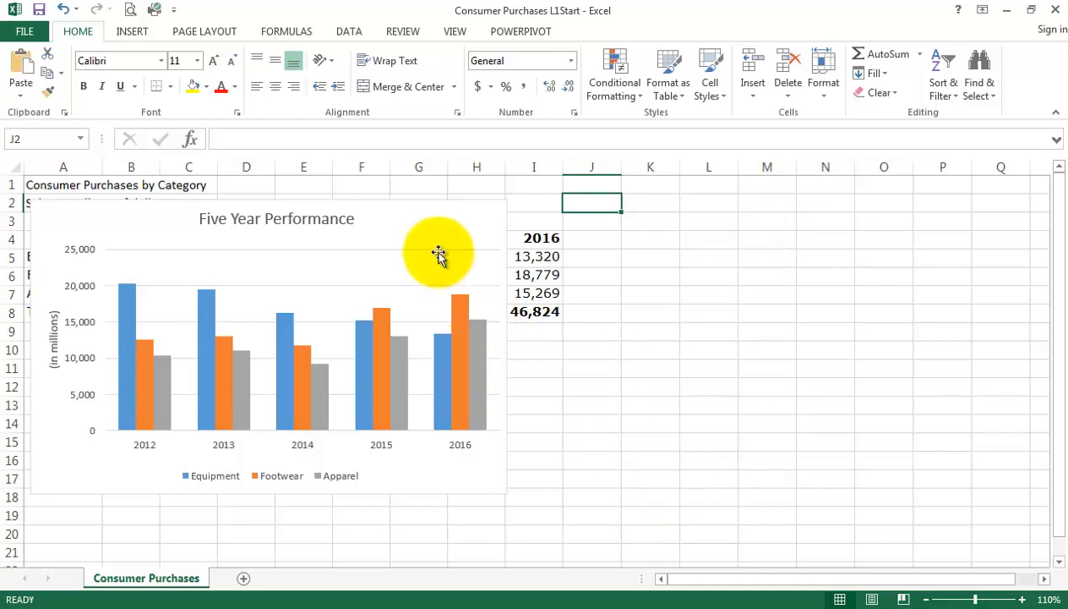
Shrink the Five Year Performance chart and place it over columns M to Q, rows 2 to 7, clear of the data table.
{"action": "left_click", "coordinate": [405, 211]}
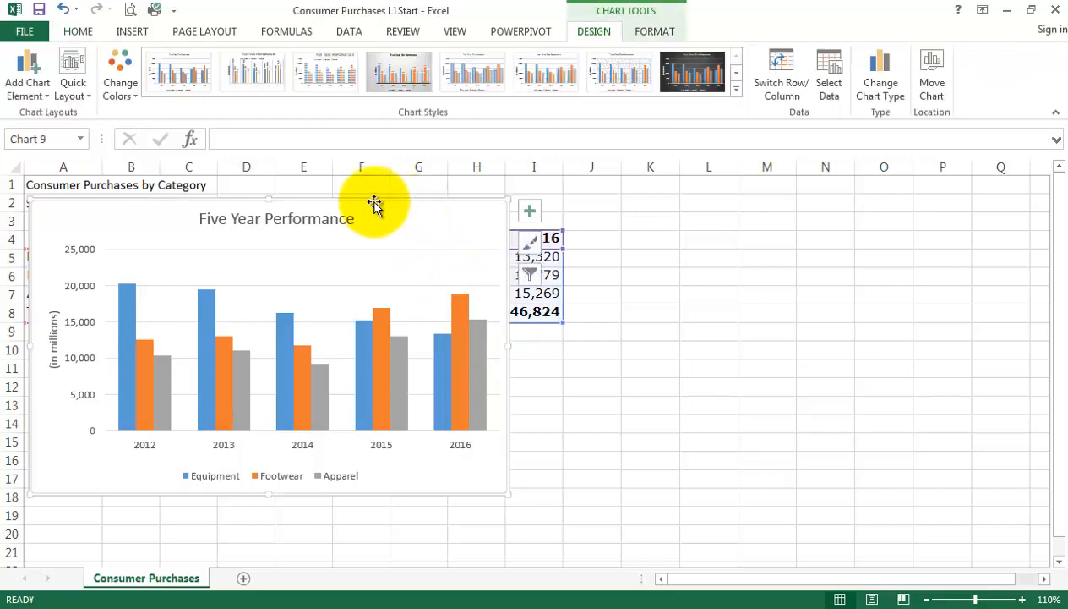
{"action": "left_click_drag", "start_coordinate": [375, 206], "coordinate": [882, 249]}
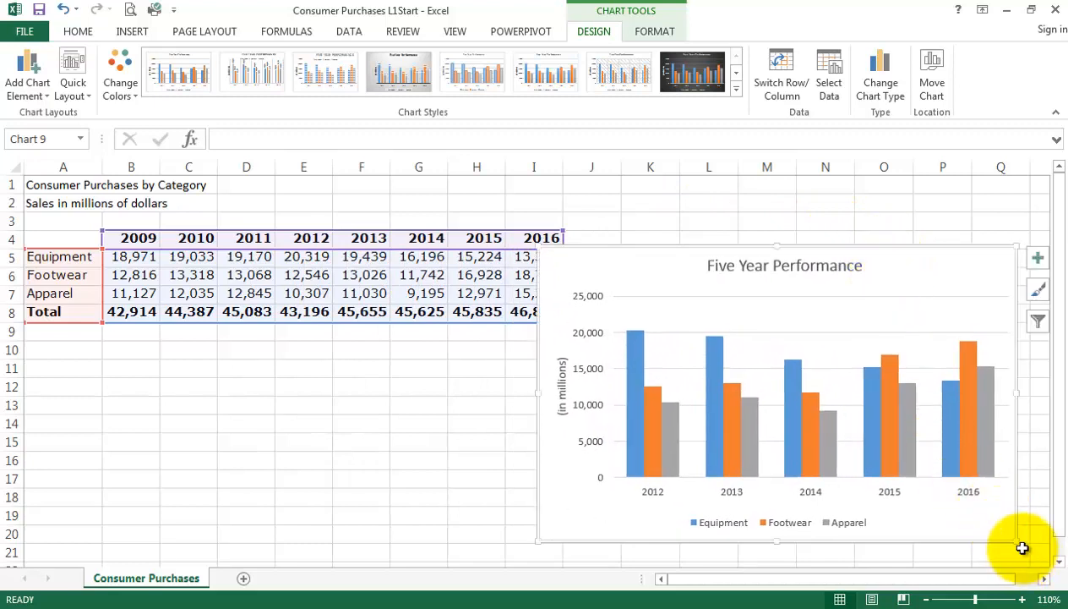
{"action": "left_click_drag", "start_coordinate": [1014, 541], "coordinate": [784, 362]}
{"action": "left_click_drag", "start_coordinate": [641, 246], "coordinate": [876, 186]}
{"action": "left_click", "coordinate": [812, 407]}
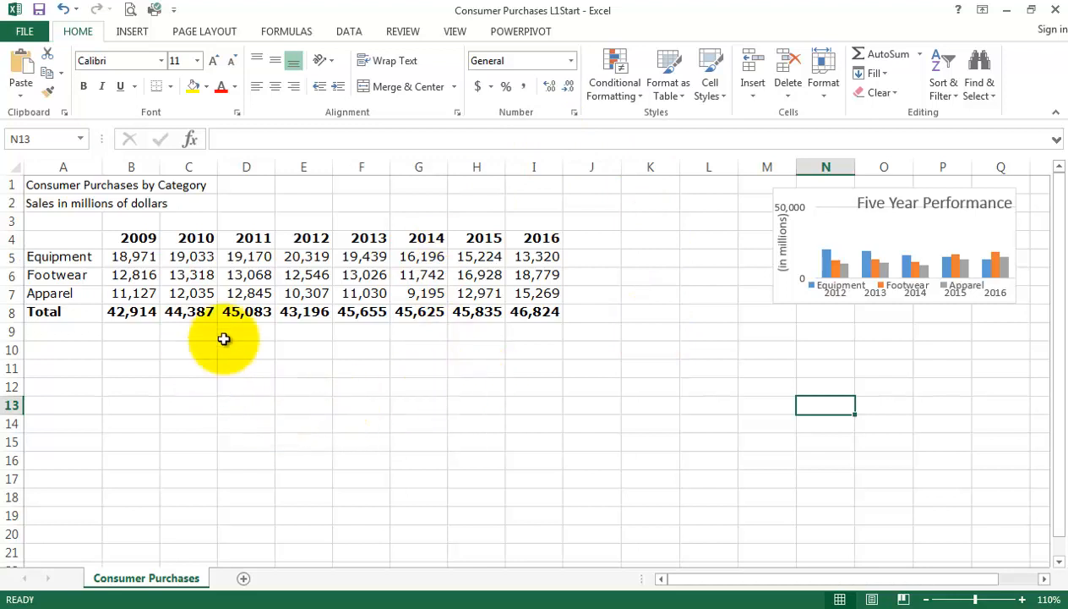
{"action": "left_click_drag", "start_coordinate": [534, 256], "coordinate": [536, 298]}
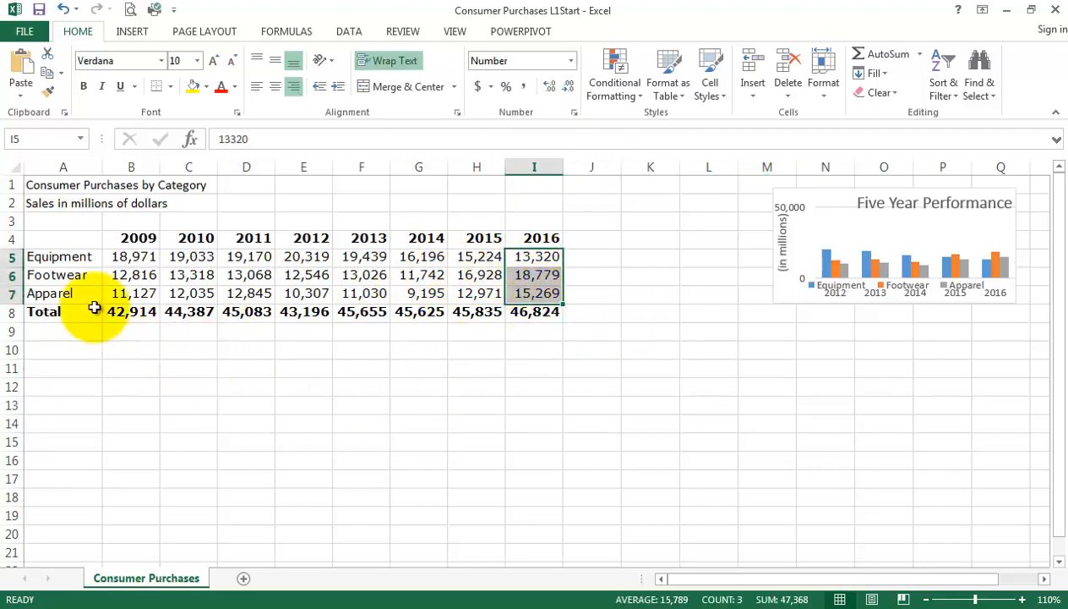
{"action": "left_click_drag", "start_coordinate": [62, 258], "coordinate": [68, 300]}
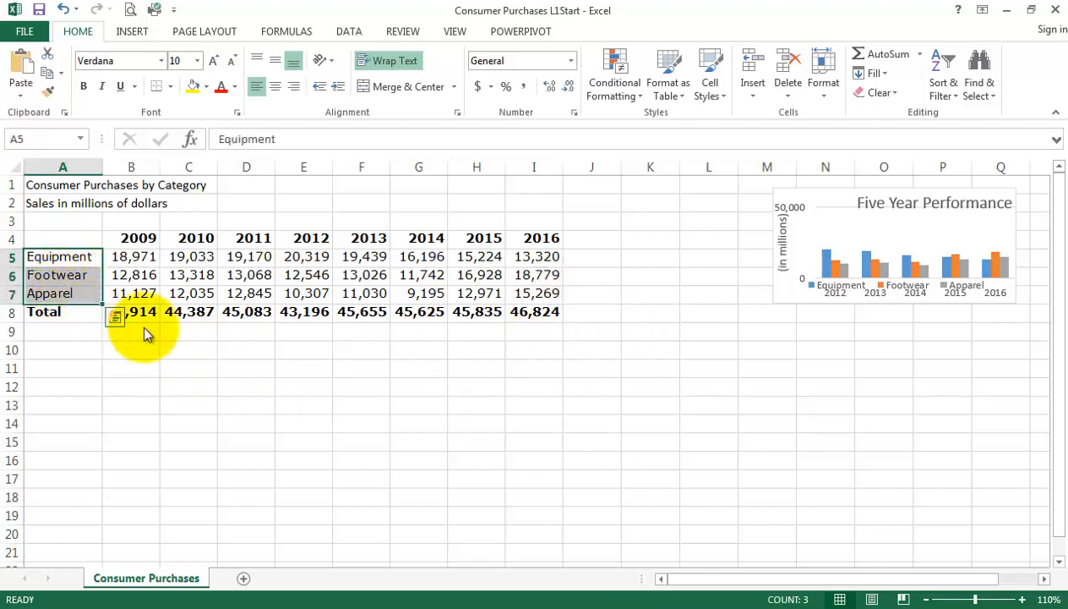
{"action": "left_click", "coordinate": [264, 389]}
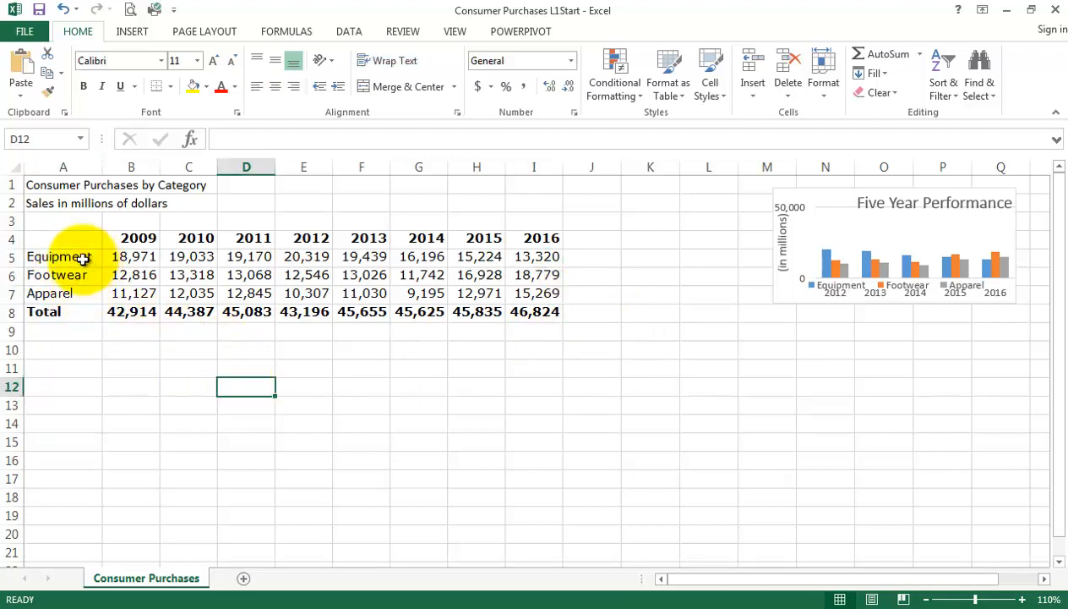
{"action": "left_click_drag", "start_coordinate": [83, 260], "coordinate": [77, 296]}
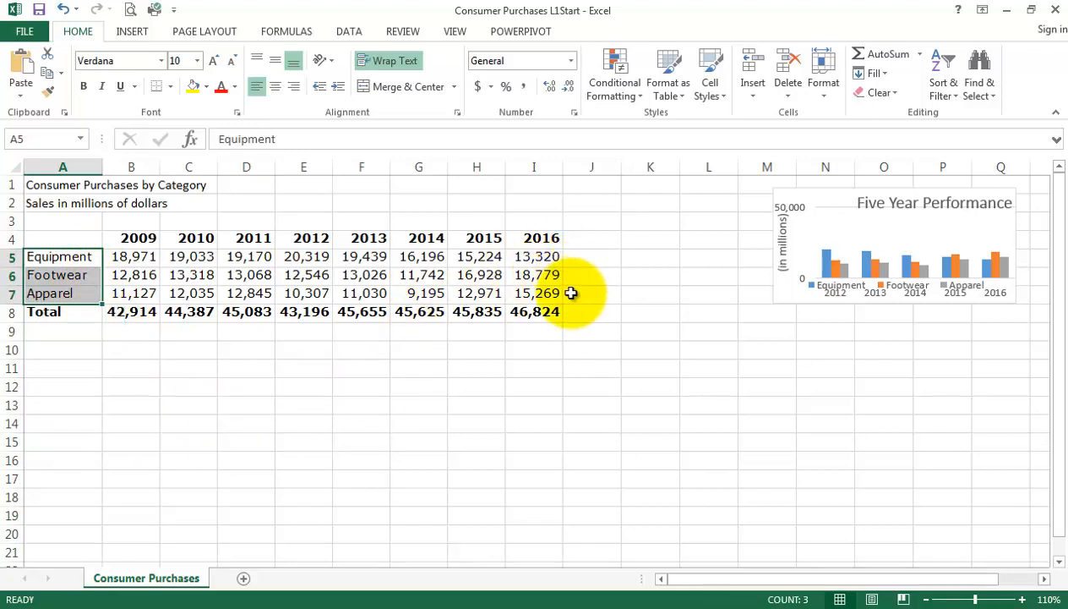
{"action": "left_click_drag", "start_coordinate": [543, 261], "coordinate": [542, 293]}
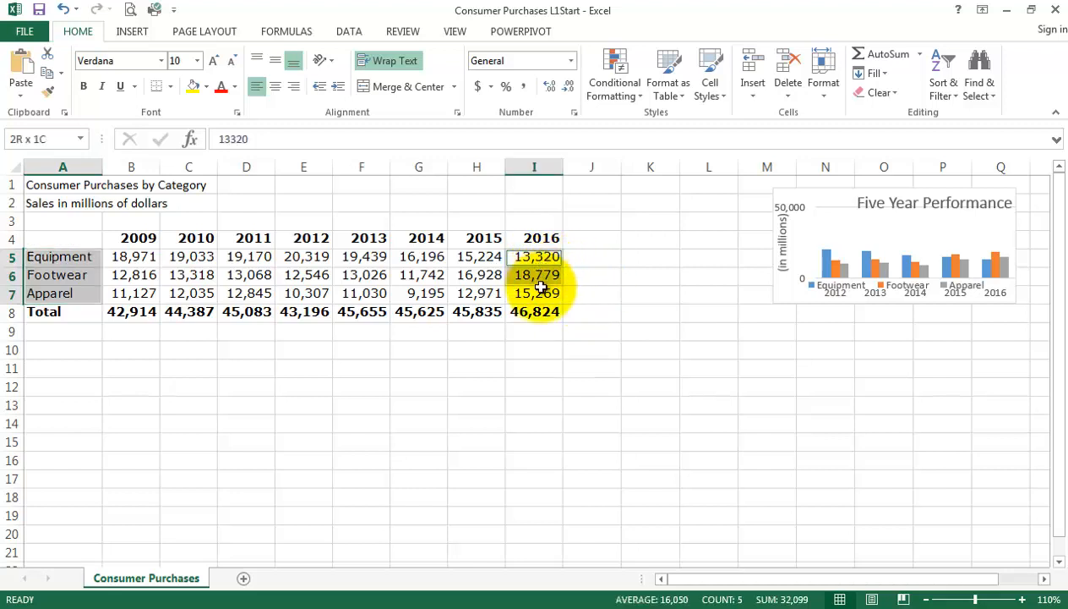
{"action": "left_click", "coordinate": [659, 329]}
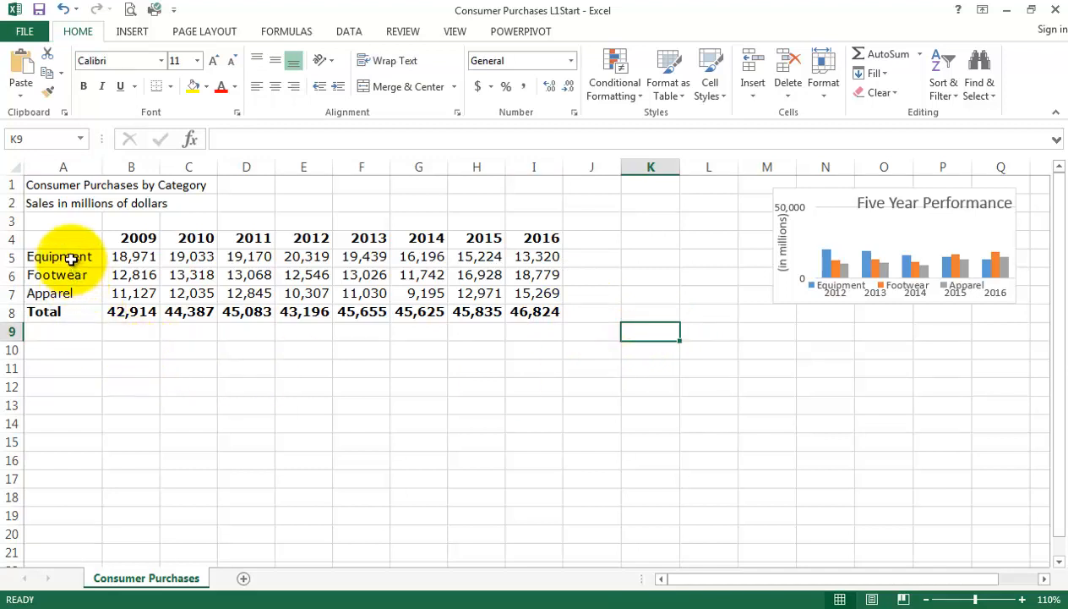
Insert a 3-D Pie chart from the category names in A5:A7 and the 2016 values in I5:I7.
{"action": "left_click_drag", "start_coordinate": [71, 260], "coordinate": [74, 291]}
{"action": "left_click", "coordinate": [100, 343]}
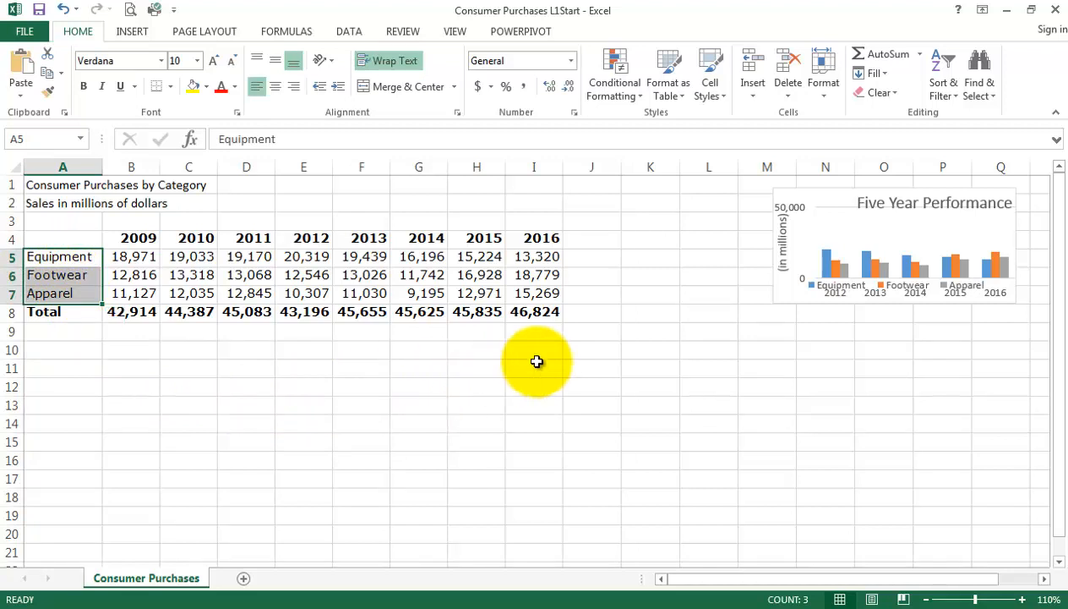
{"action": "left_click_drag", "start_coordinate": [538, 258], "coordinate": [539, 295]}
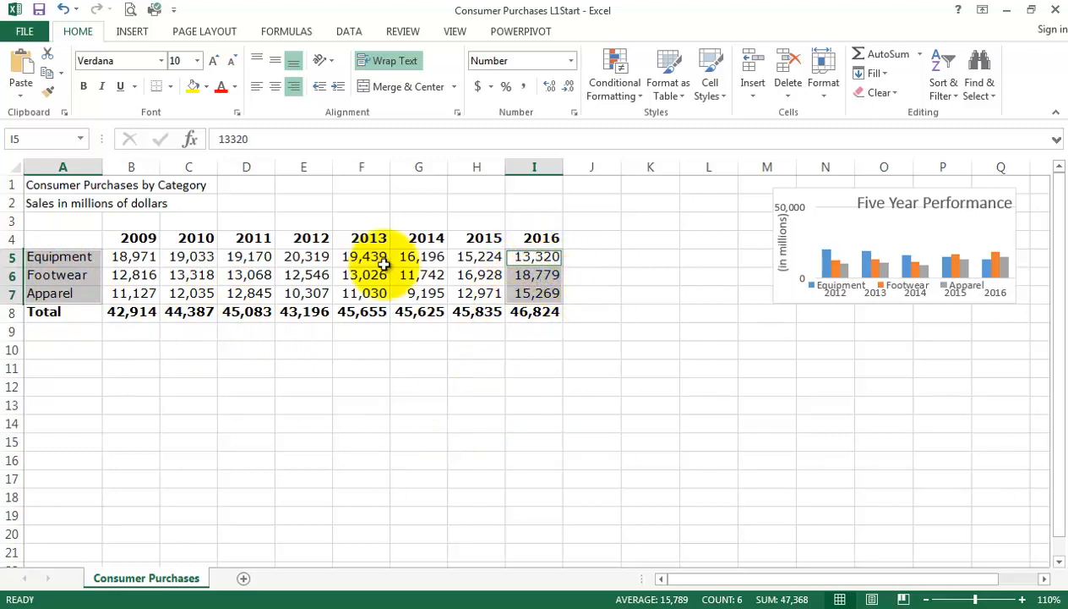
{"action": "left_click", "coordinate": [134, 32]}
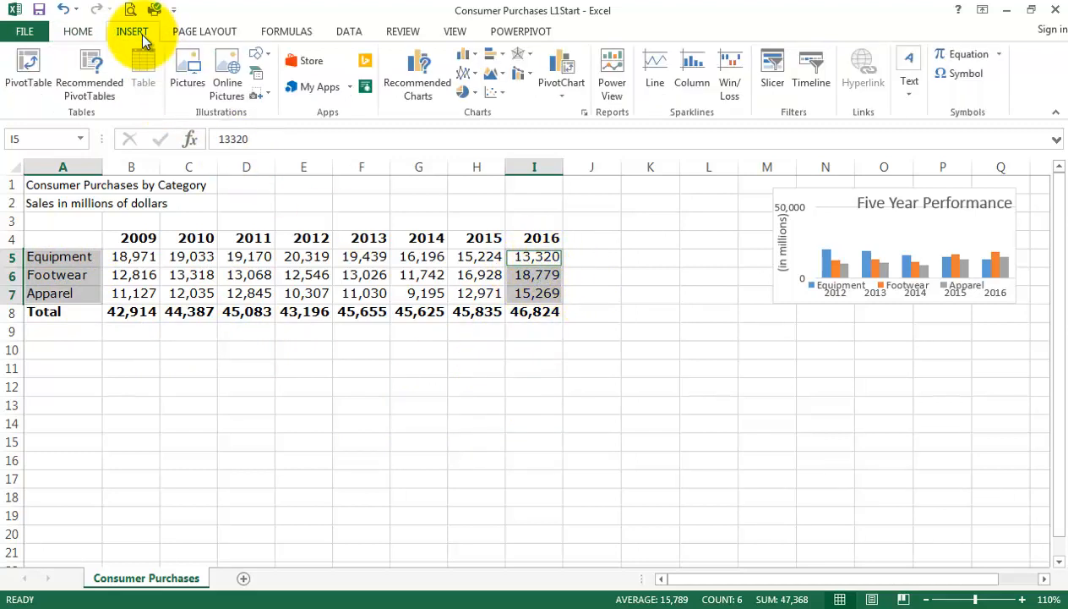
{"action": "left_click", "coordinate": [429, 90]}
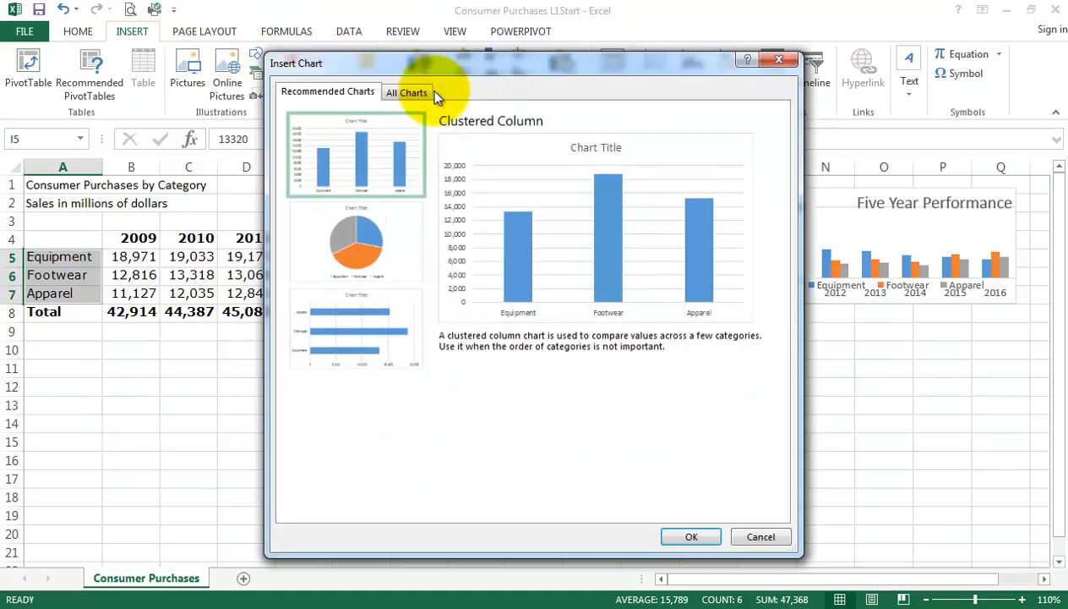
{"action": "left_click", "coordinate": [418, 94]}
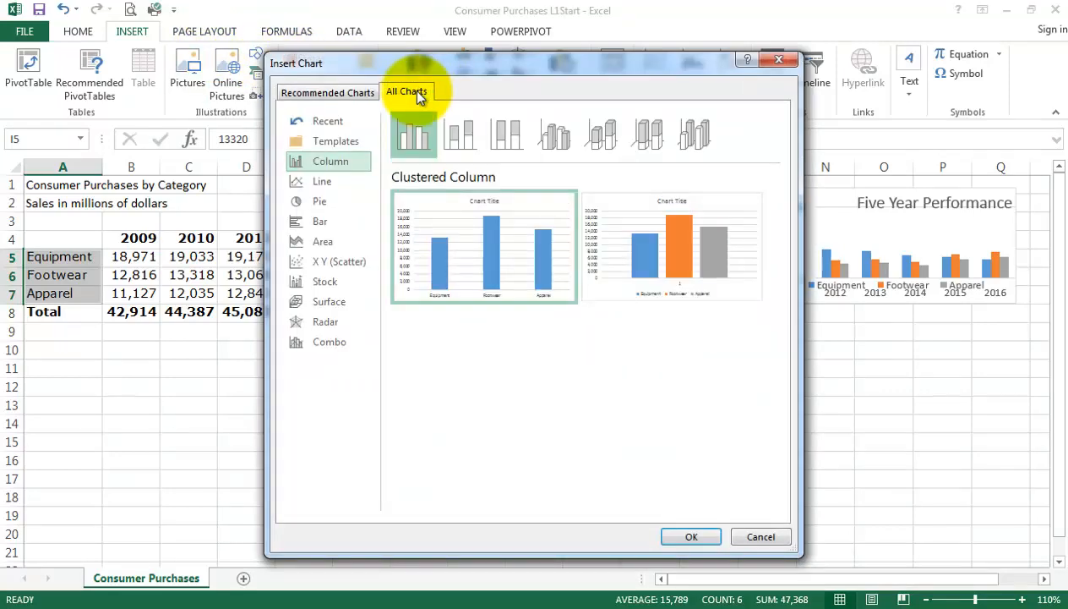
{"action": "left_click", "coordinate": [336, 206]}
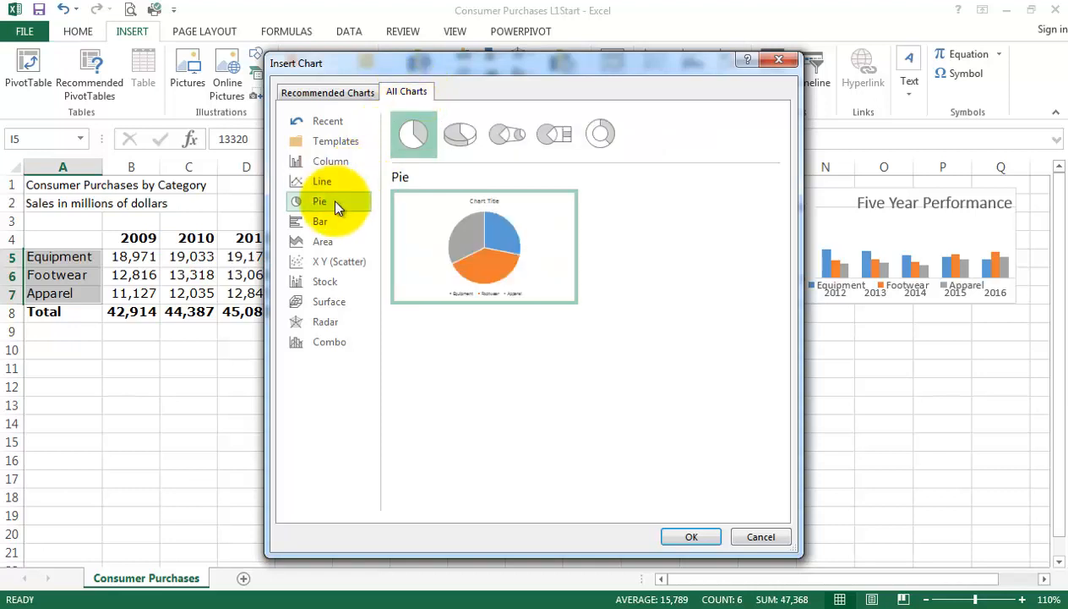
{"action": "left_click", "coordinate": [460, 132]}
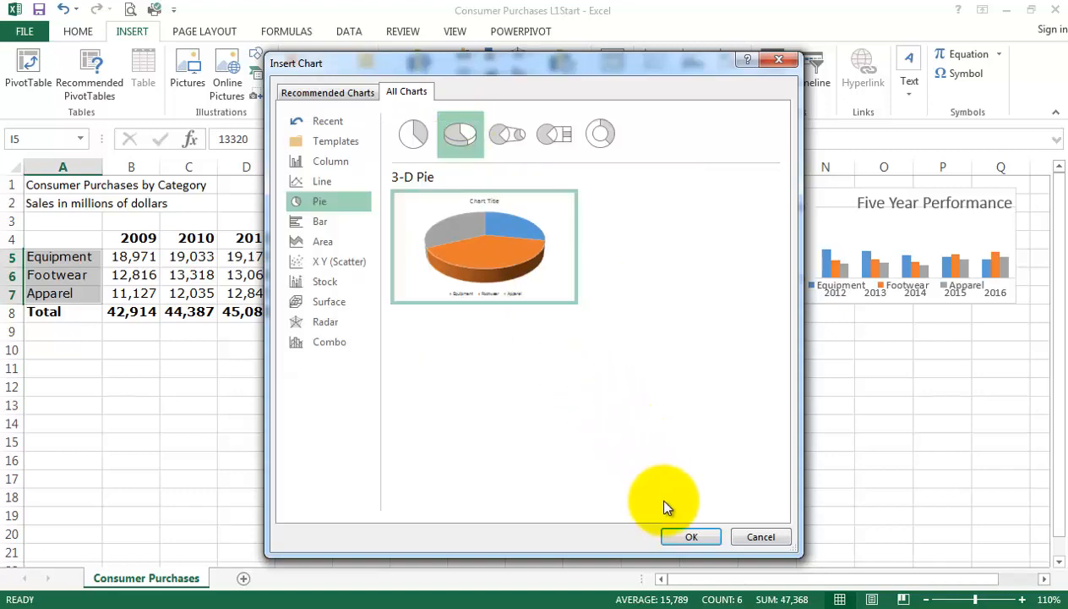
{"action": "left_click", "coordinate": [691, 541]}
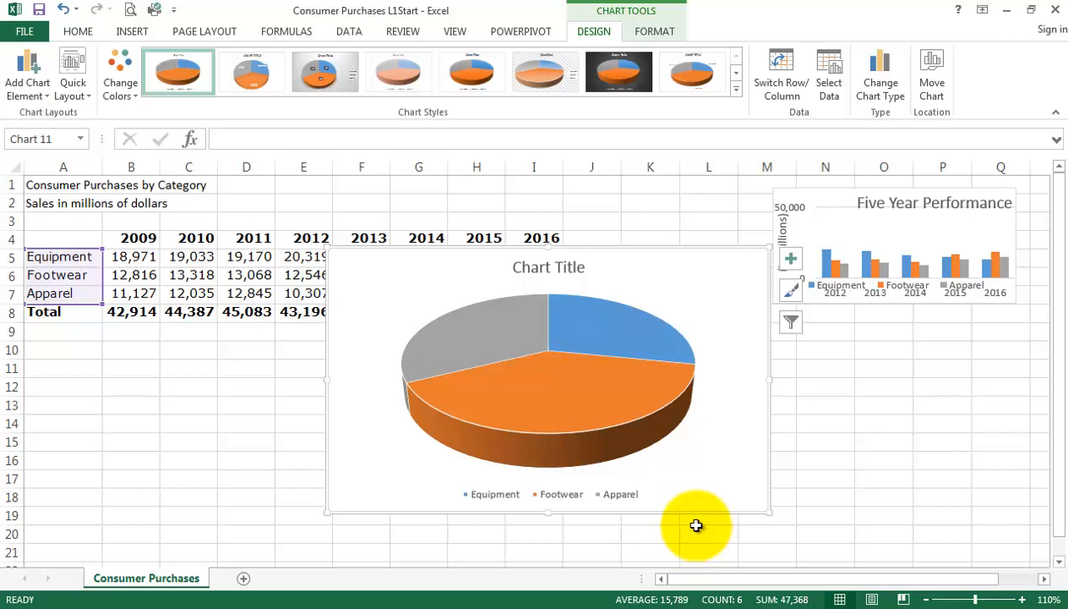
Open the pie chart's 3-D Rotation settings and try adjusting the X rotation, ending at 0°.
{"action": "mouse_move", "coordinate": [586, 448]}
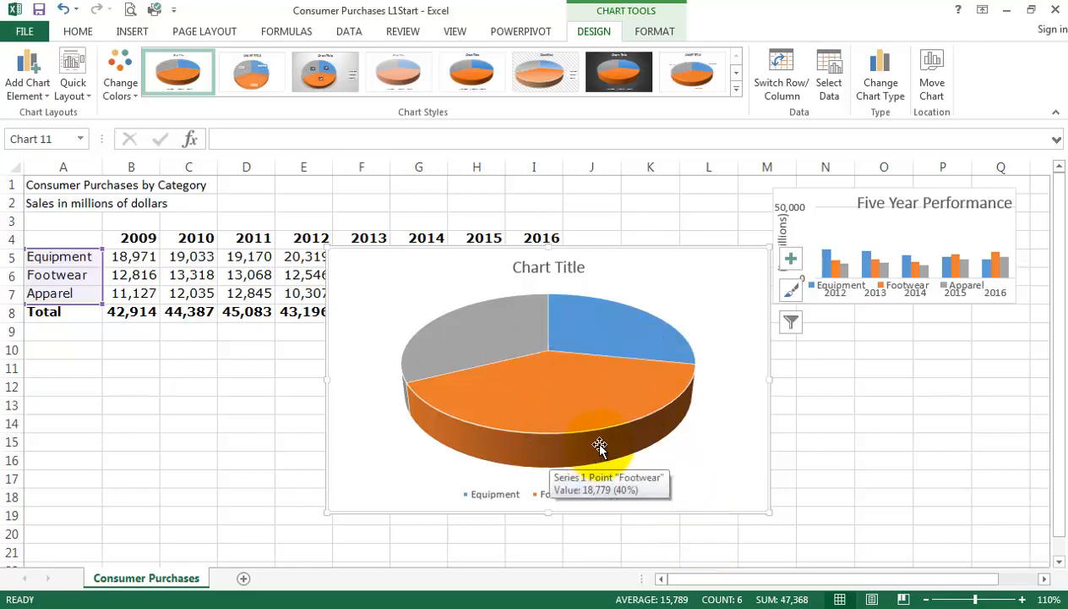
{"action": "left_click", "coordinate": [562, 358]}
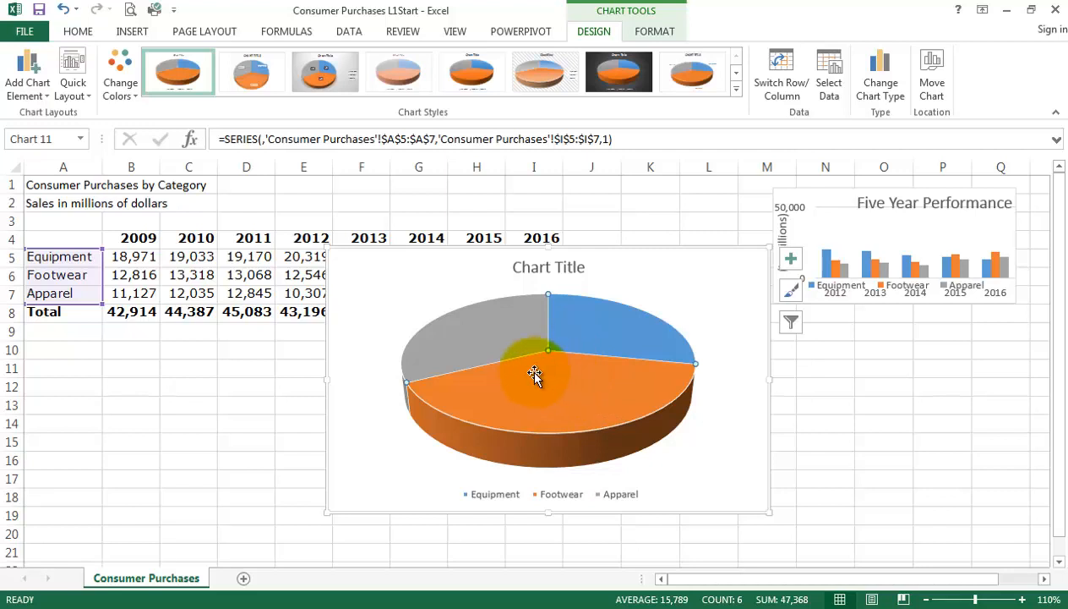
{"action": "right_click", "coordinate": [573, 353]}
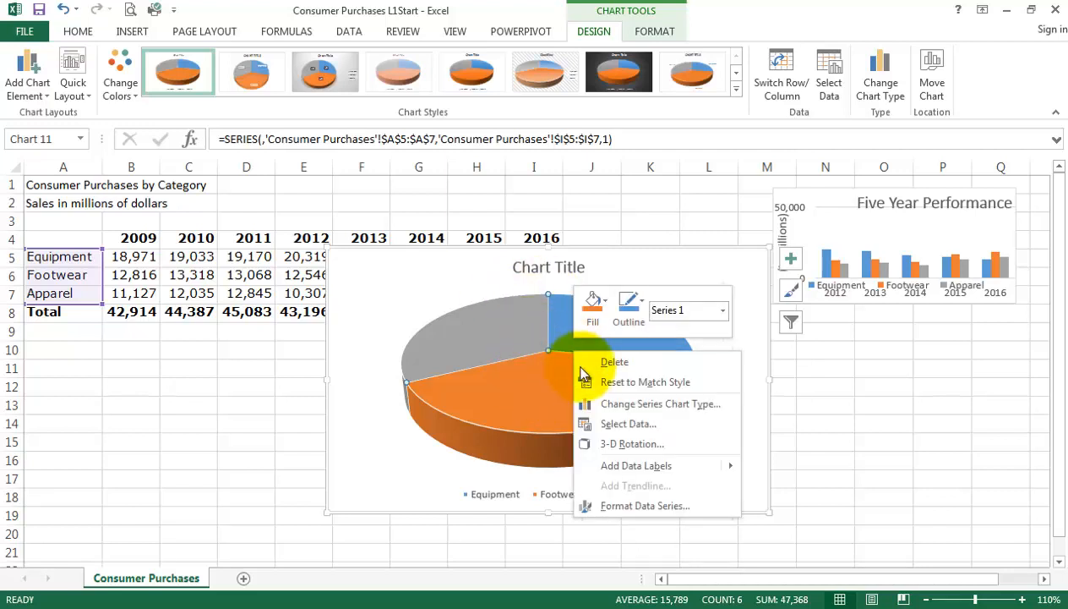
{"action": "left_click", "coordinate": [631, 444]}
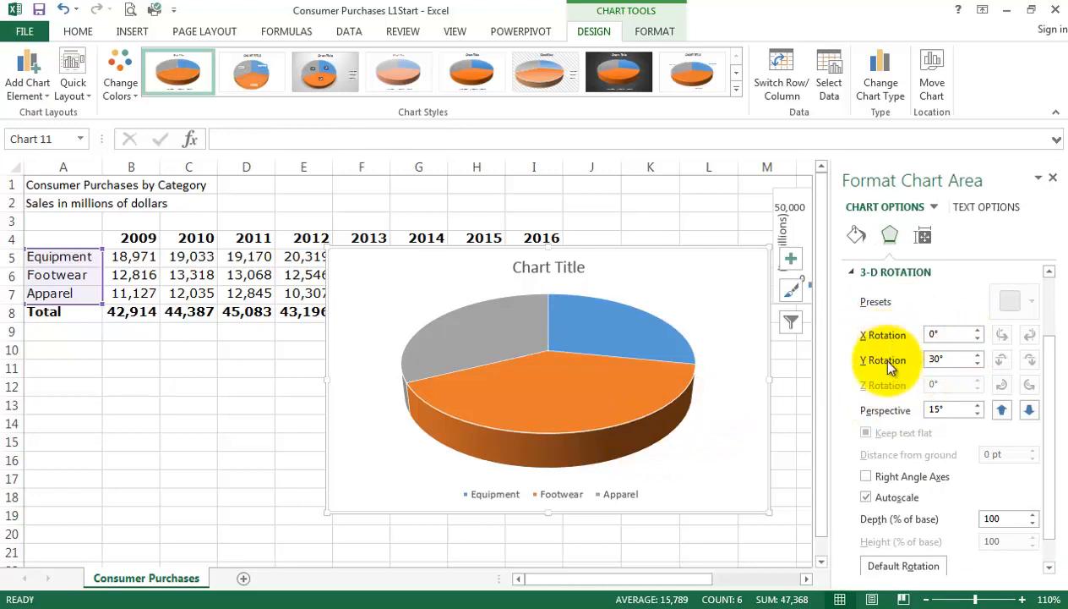
{"action": "left_click", "coordinate": [978, 335]}
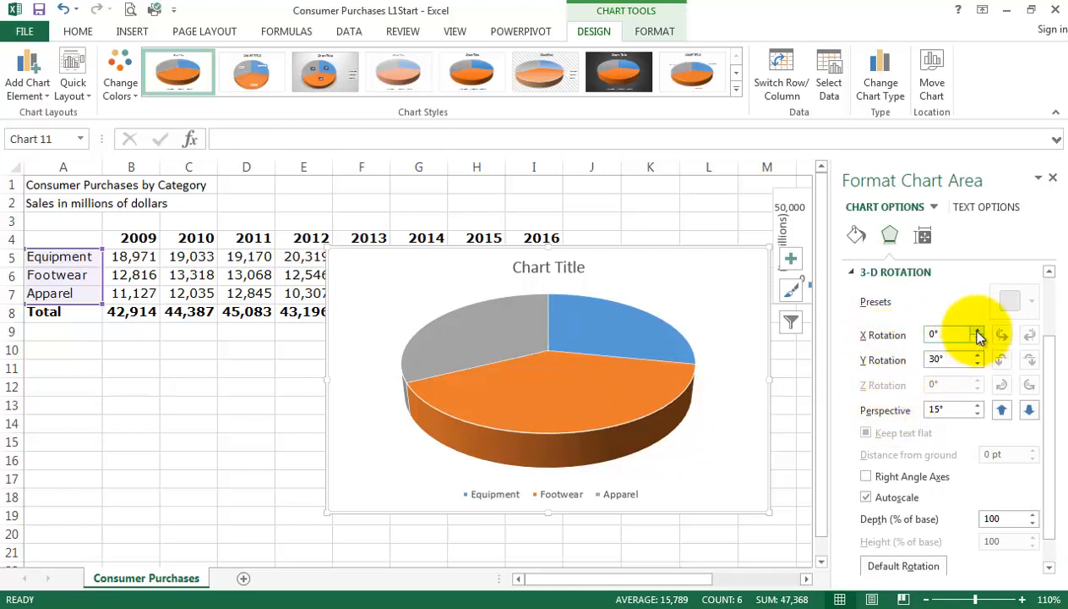
{"action": "left_click_drag", "start_coordinate": [978, 334], "coordinate": [977, 340]}
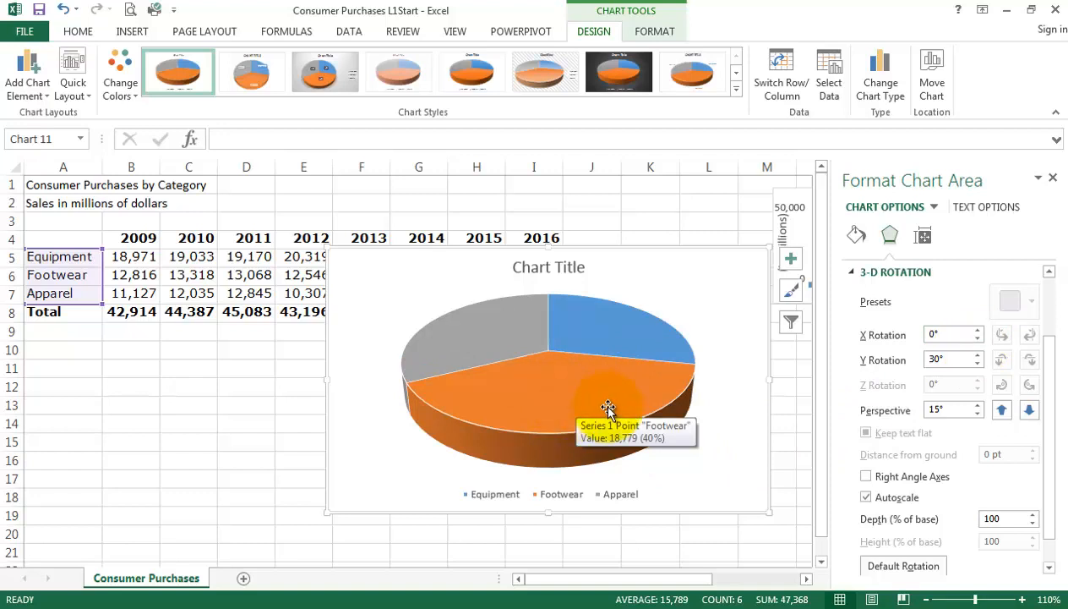
Try flatter and steeper Y rotations of the pie, such as 10°, 20° and 60°, and return it to 30°.
{"action": "left_click", "coordinate": [978, 364]}
{"action": "left_click", "coordinate": [978, 364]}
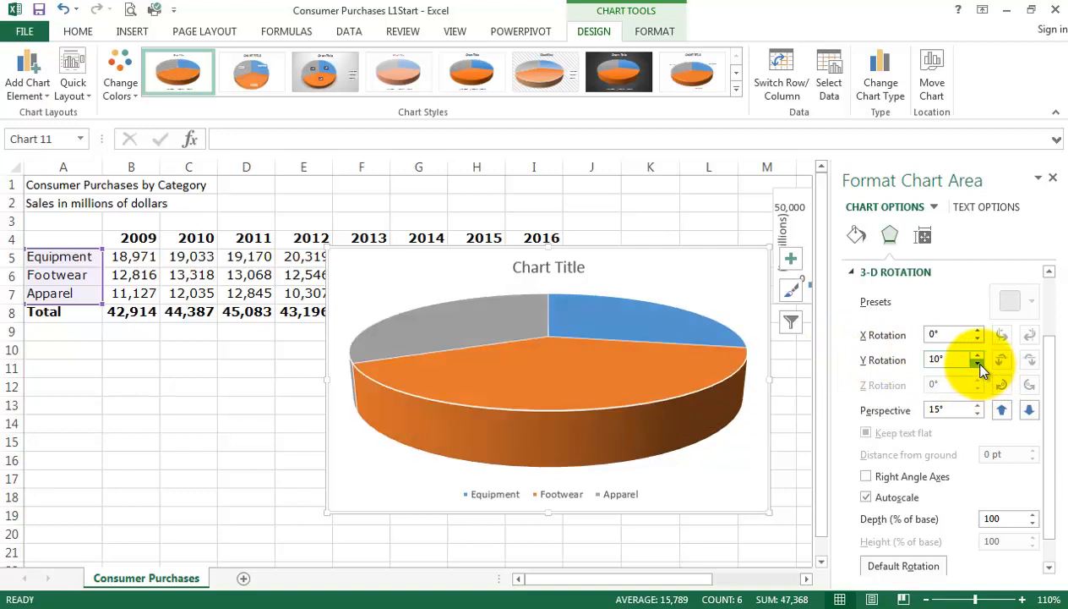
{"action": "left_click", "coordinate": [978, 363]}
{"action": "left_click", "coordinate": [978, 355]}
{"action": "left_click", "coordinate": [977, 355]}
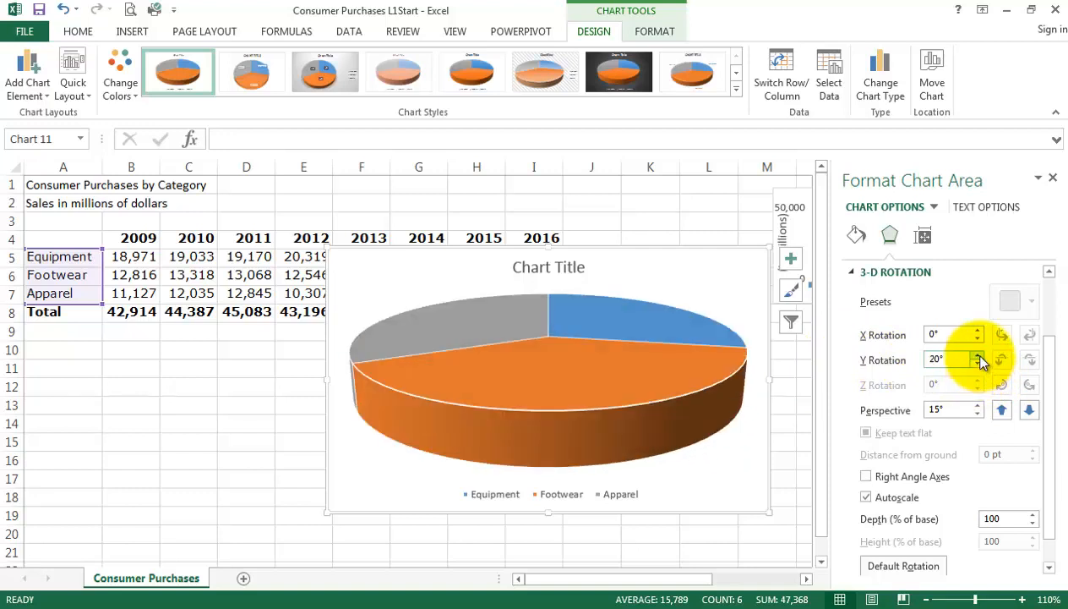
{"action": "left_click", "coordinate": [977, 355]}
{"action": "left_click", "coordinate": [978, 355]}
{"action": "left_click", "coordinate": [978, 355]}
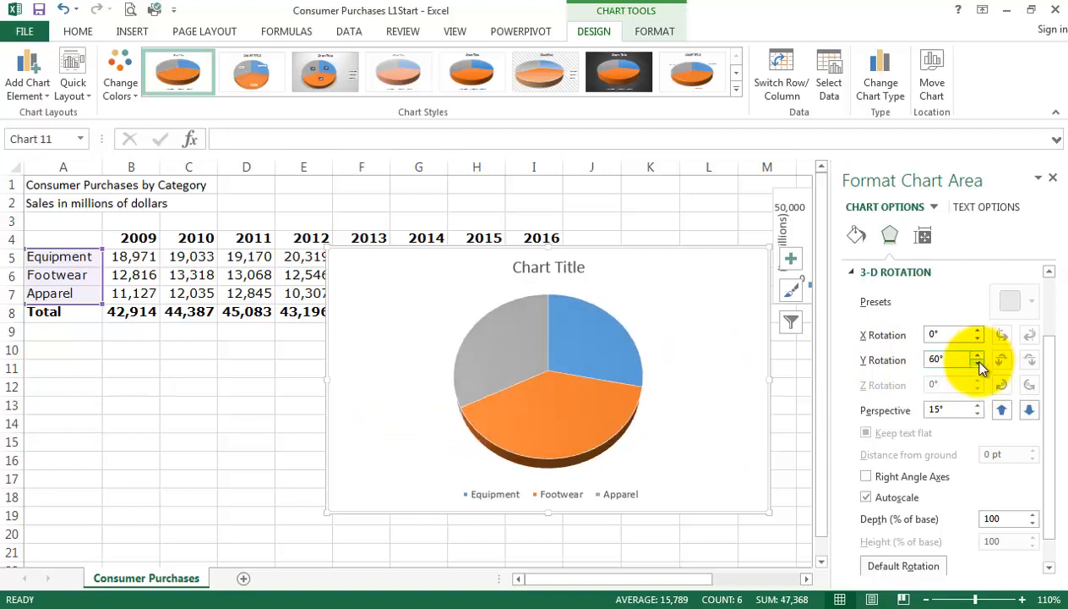
{"action": "left_click", "coordinate": [978, 363]}
{"action": "left_click", "coordinate": [977, 364]}
{"action": "left_click", "coordinate": [979, 364]}
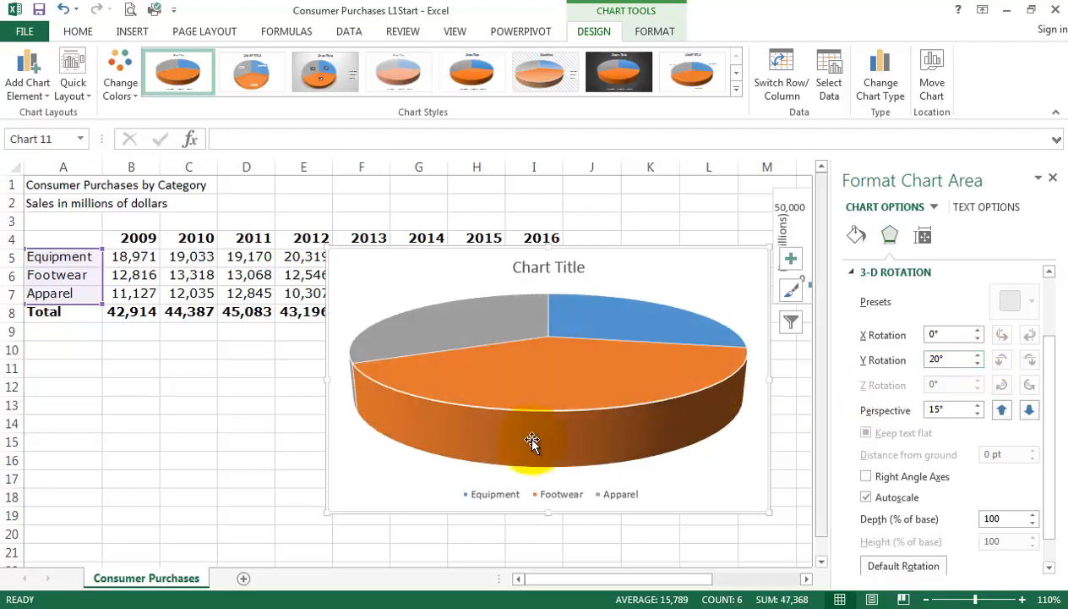
{"action": "left_click", "coordinate": [978, 356]}
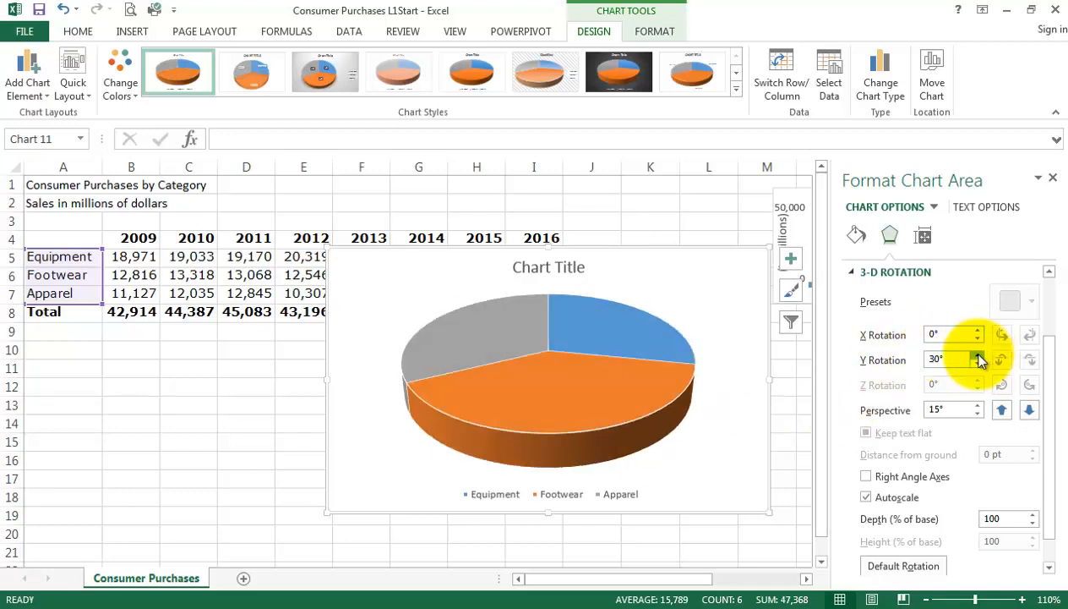
Try different perspective values on the 3-D pie, set the perspective to 10°, and close the chart formatting settings.
{"action": "left_click", "coordinate": [978, 414]}
{"action": "left_click", "coordinate": [977, 414]}
{"action": "left_click", "coordinate": [978, 414]}
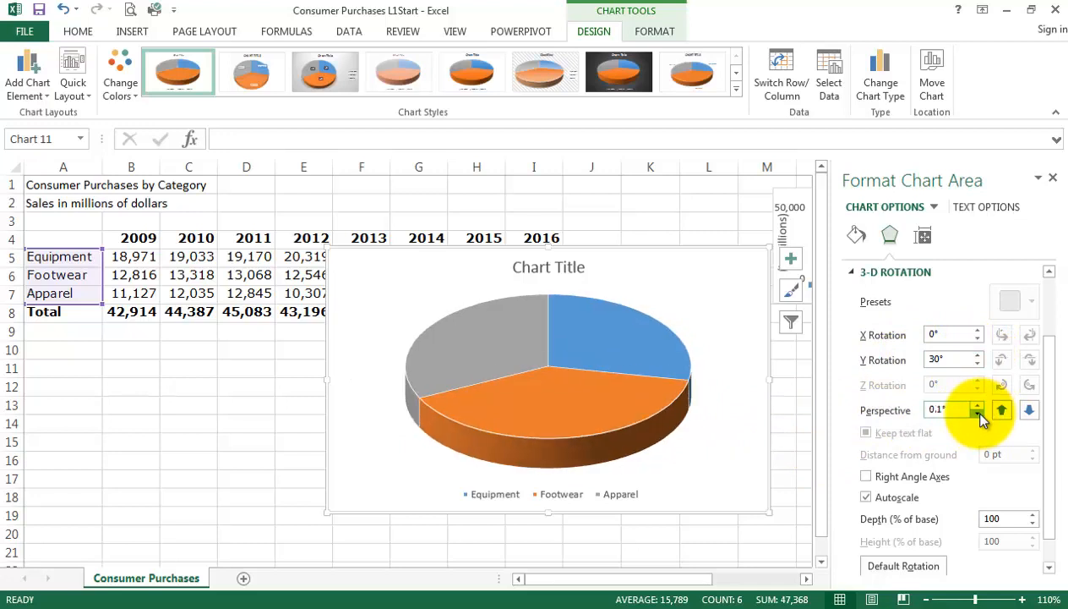
{"action": "left_click", "coordinate": [977, 406]}
{"action": "left_click", "coordinate": [977, 406]}
{"action": "left_click", "coordinate": [977, 406]}
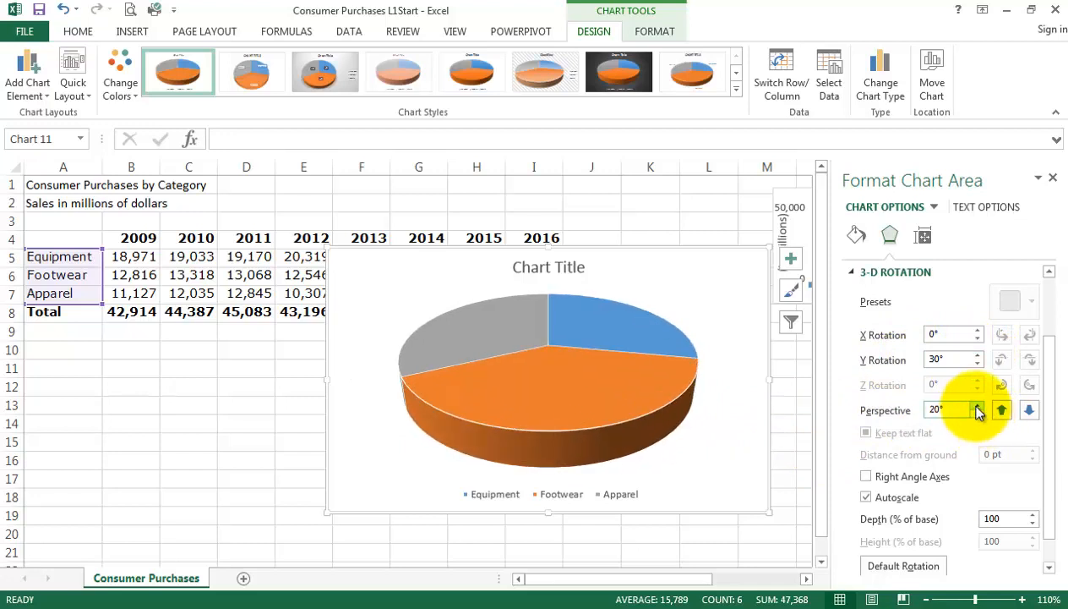
{"action": "left_click", "coordinate": [978, 414]}
{"action": "left_click", "coordinate": [978, 415]}
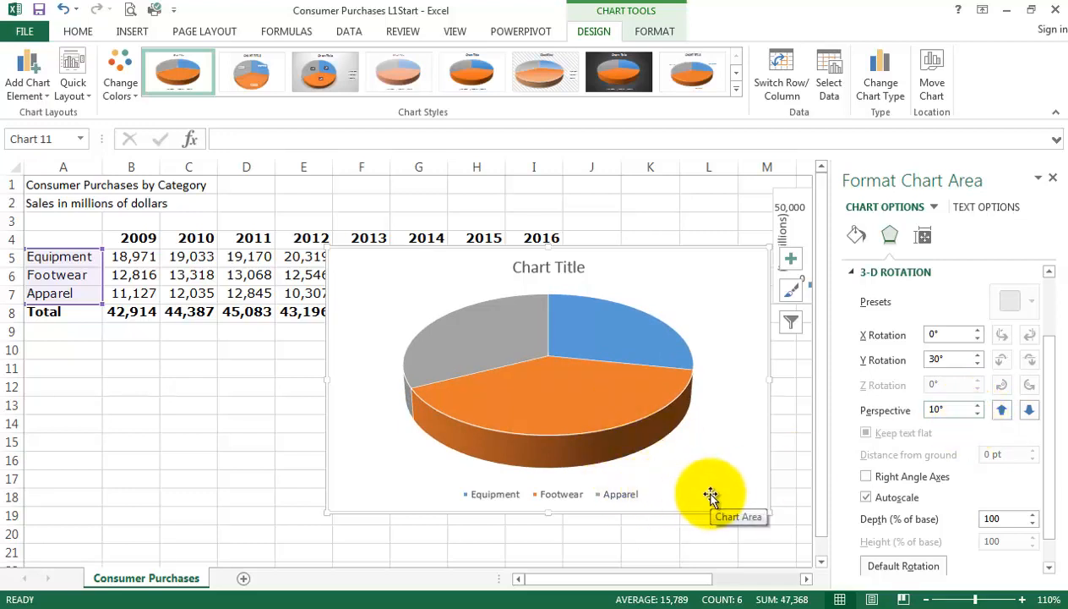
{"action": "left_click", "coordinate": [1053, 178]}
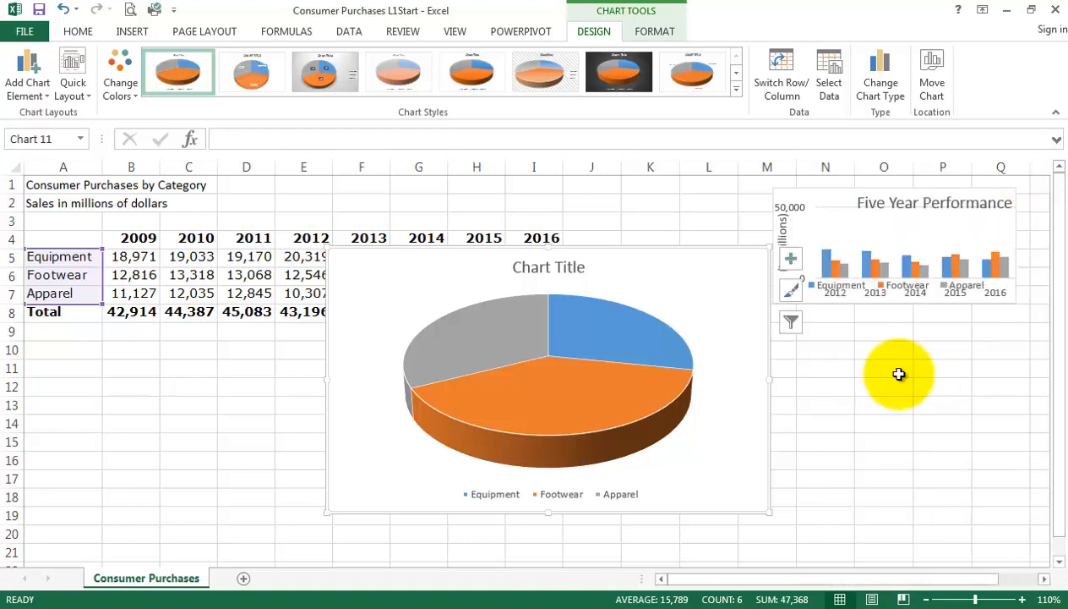
Add data labels to the 3-D pie chart's slices and open the detailed label formatting options.
{"action": "mouse_move", "coordinate": [475, 339]}
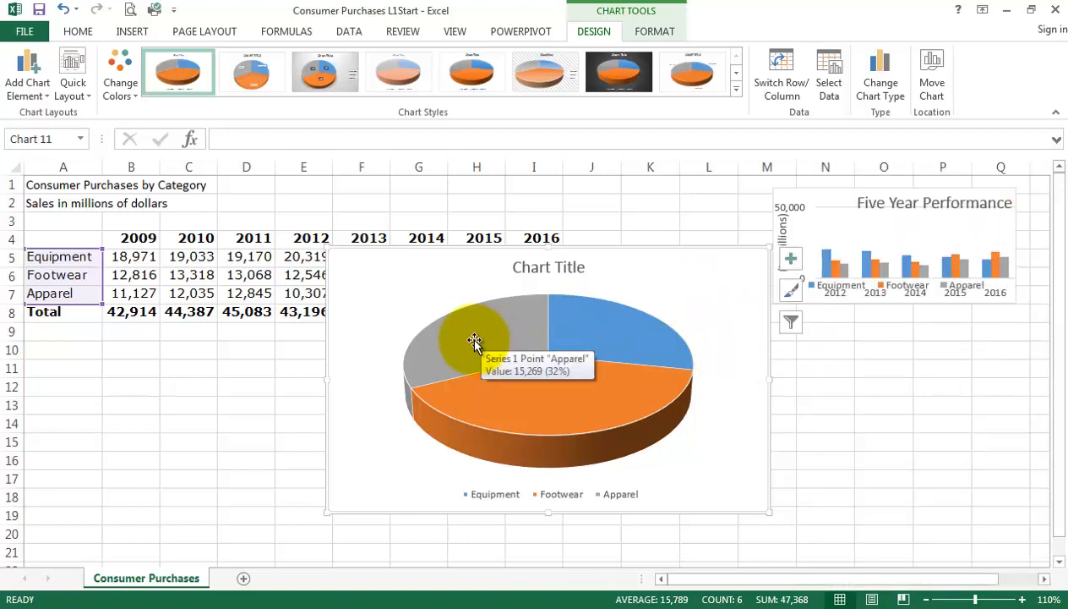
{"action": "mouse_move", "coordinate": [635, 339]}
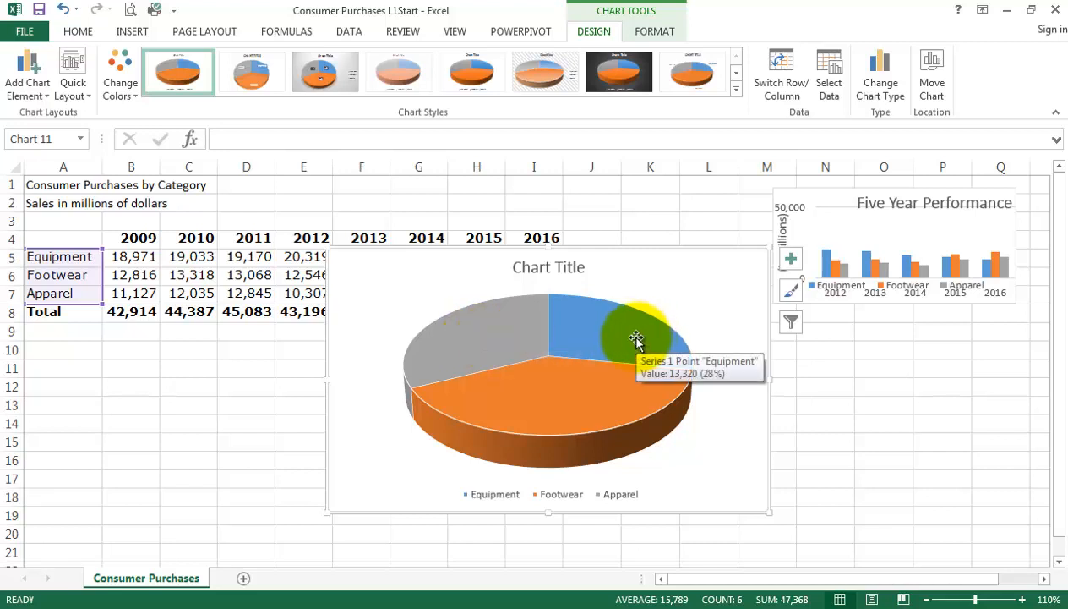
{"action": "left_click", "coordinate": [795, 257]}
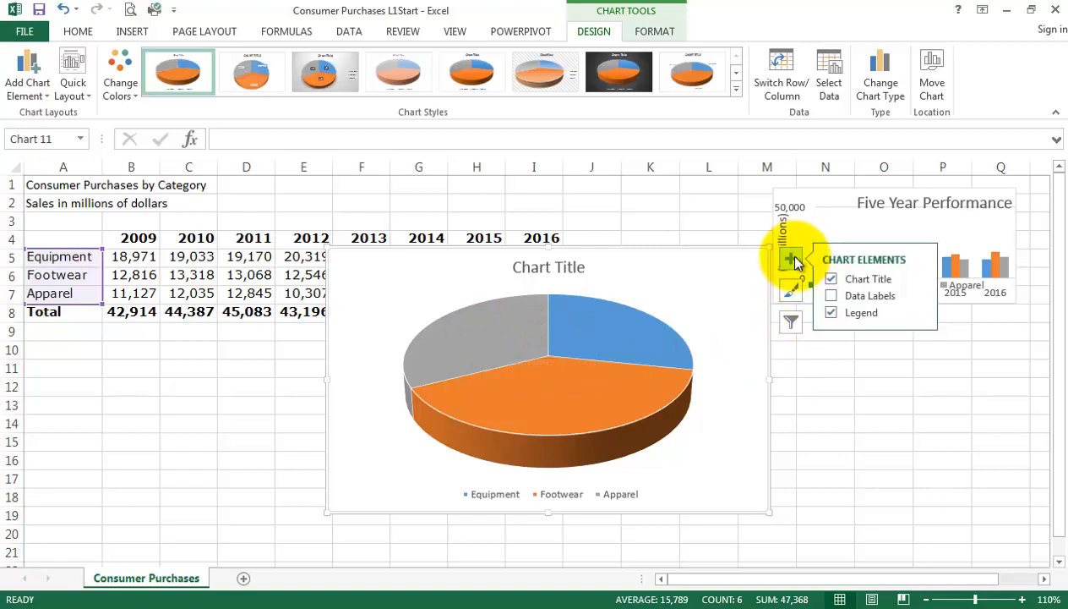
{"action": "left_click", "coordinate": [881, 297]}
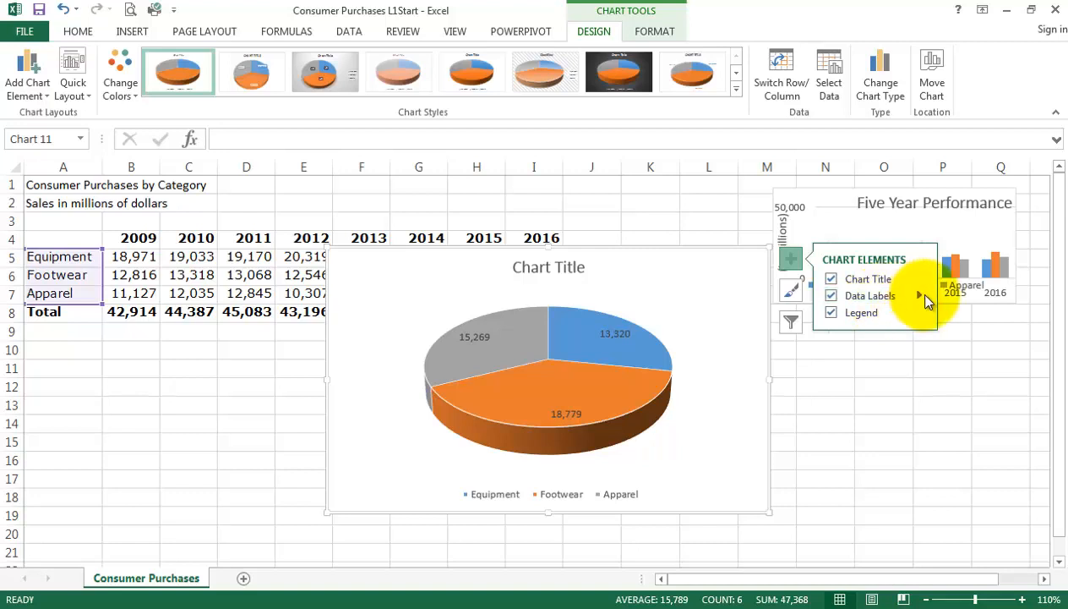
{"action": "left_click", "coordinate": [919, 296]}
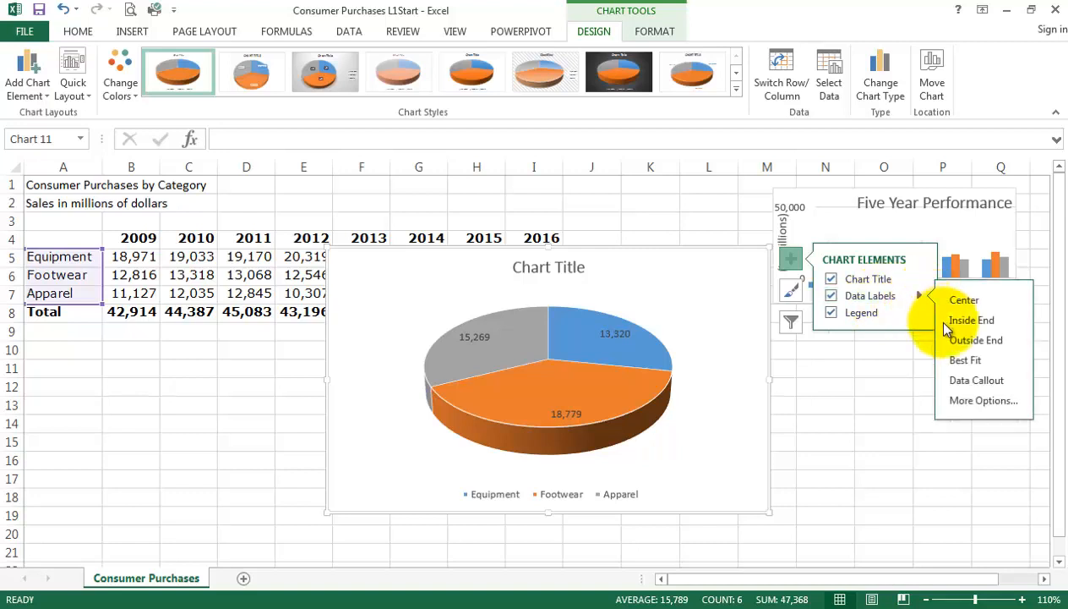
{"action": "left_click", "coordinate": [974, 402]}
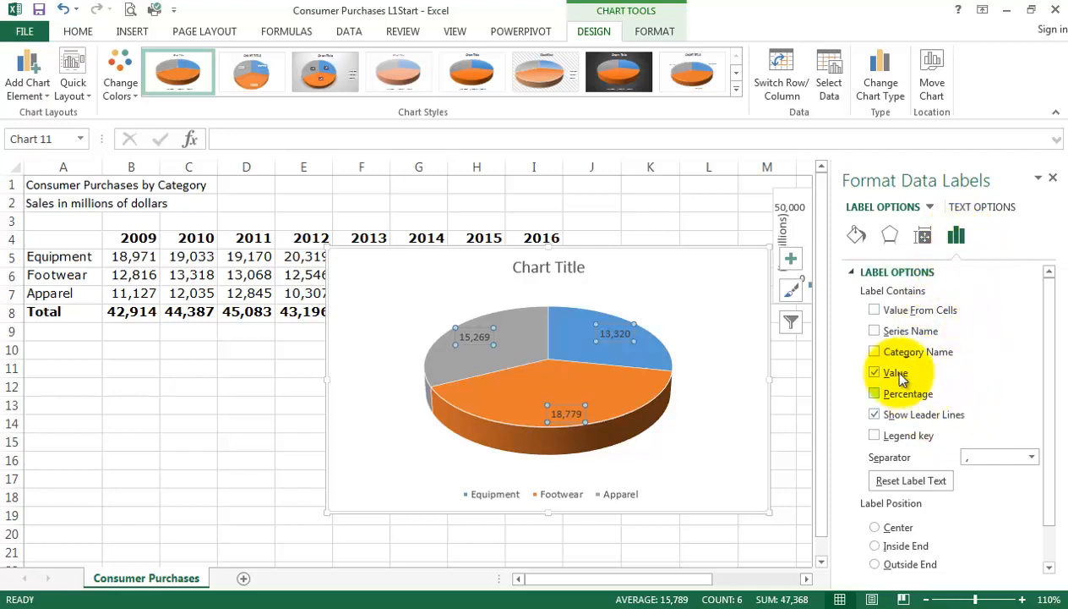
Make the pie's data labels show category name and percentage instead of value, and close the label formatting settings.
{"action": "left_click", "coordinate": [876, 351]}
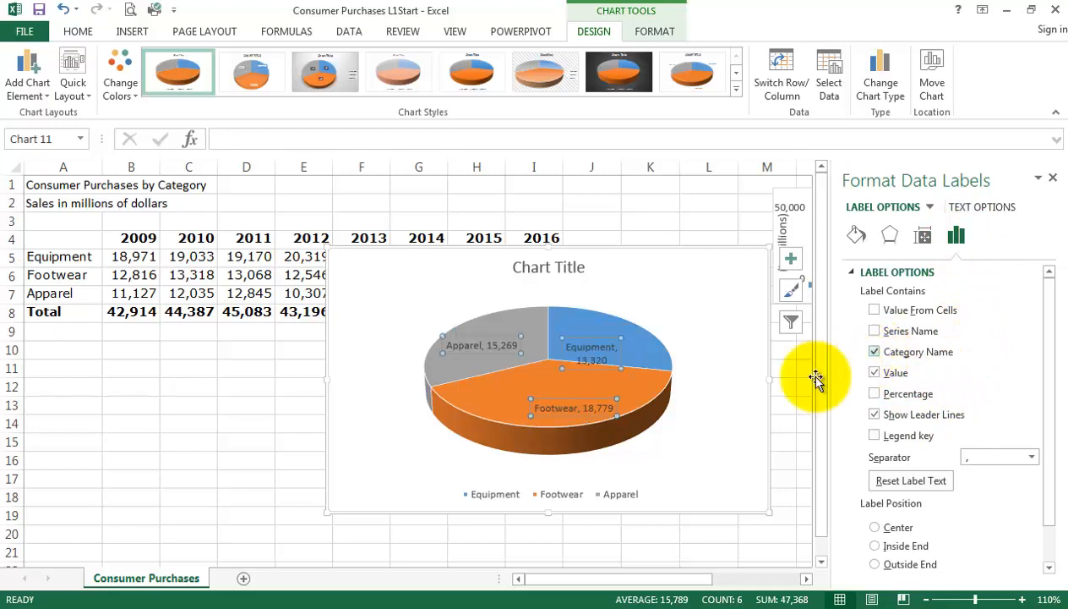
{"action": "left_click", "coordinate": [875, 373]}
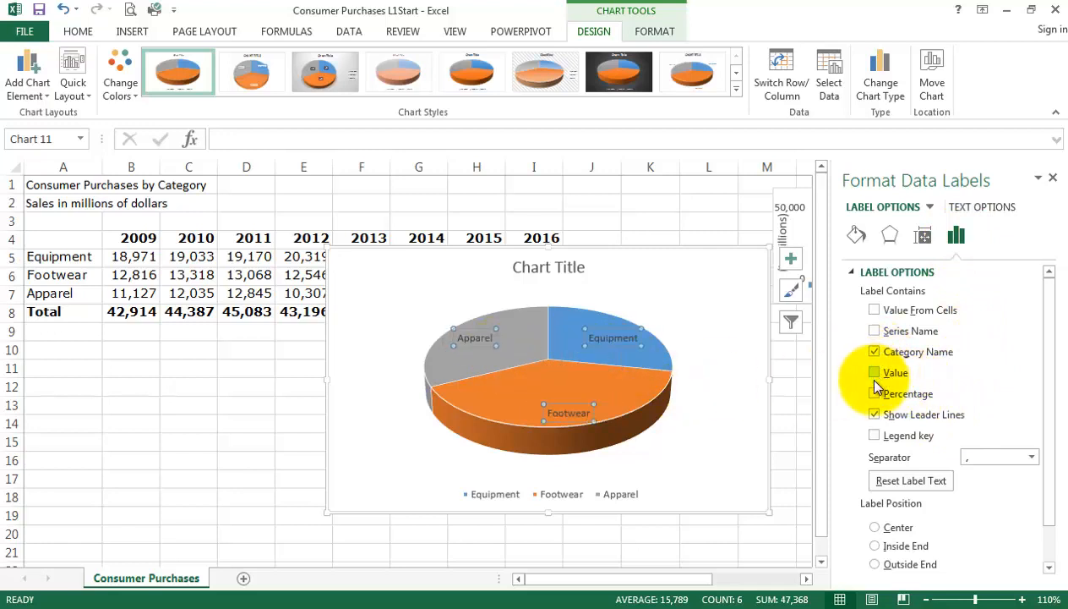
{"action": "left_click", "coordinate": [876, 394]}
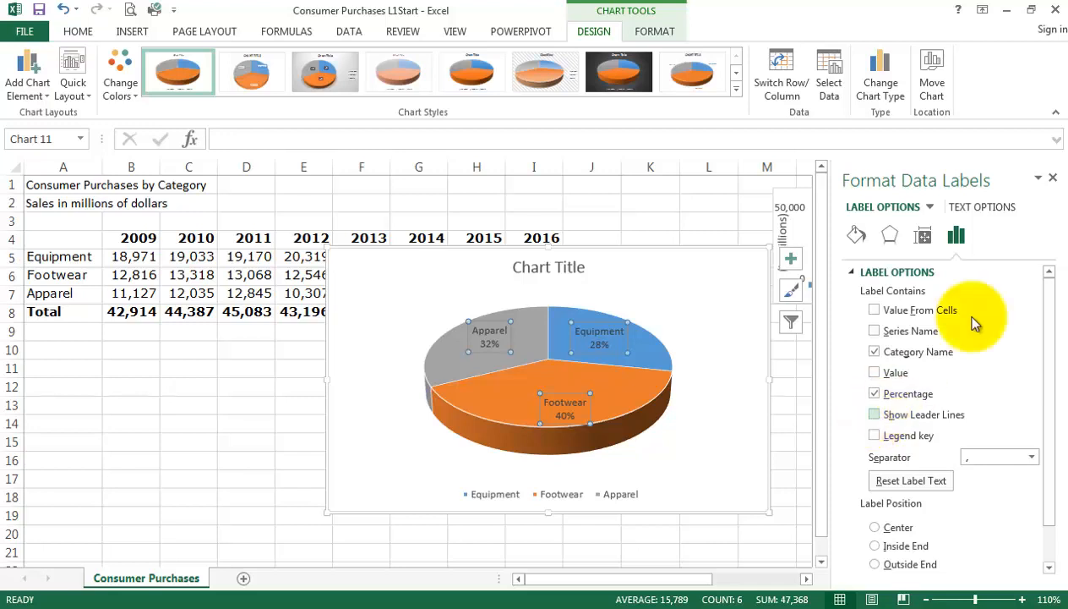
{"action": "left_click", "coordinate": [1053, 178]}
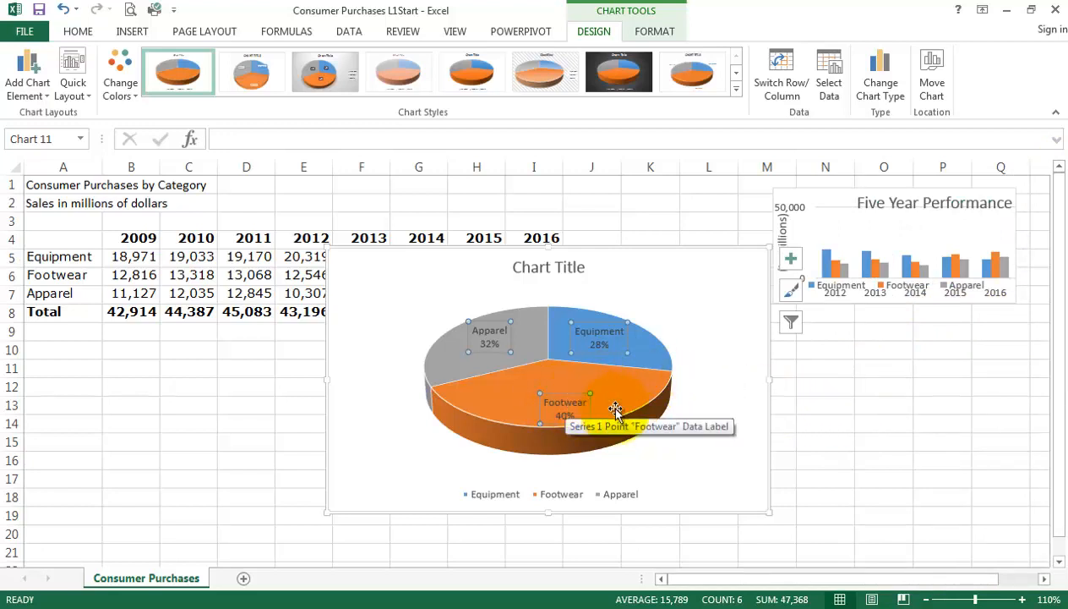
{"action": "left_click", "coordinate": [859, 406]}
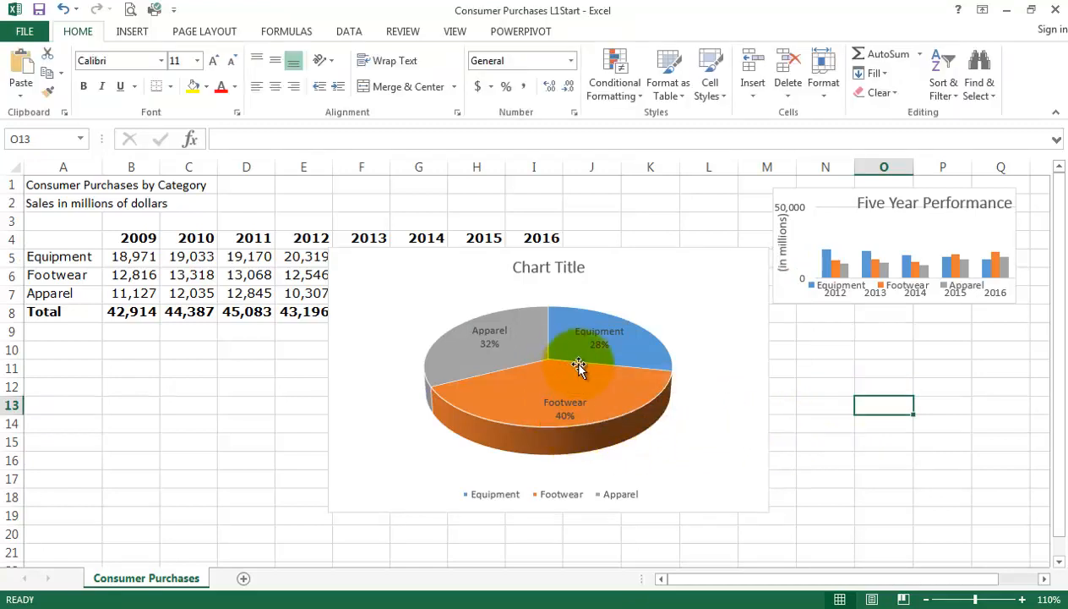
Make the pie chart's data labels bold and enlarge their font to 10.5 pt.
{"action": "left_click", "coordinate": [597, 331]}
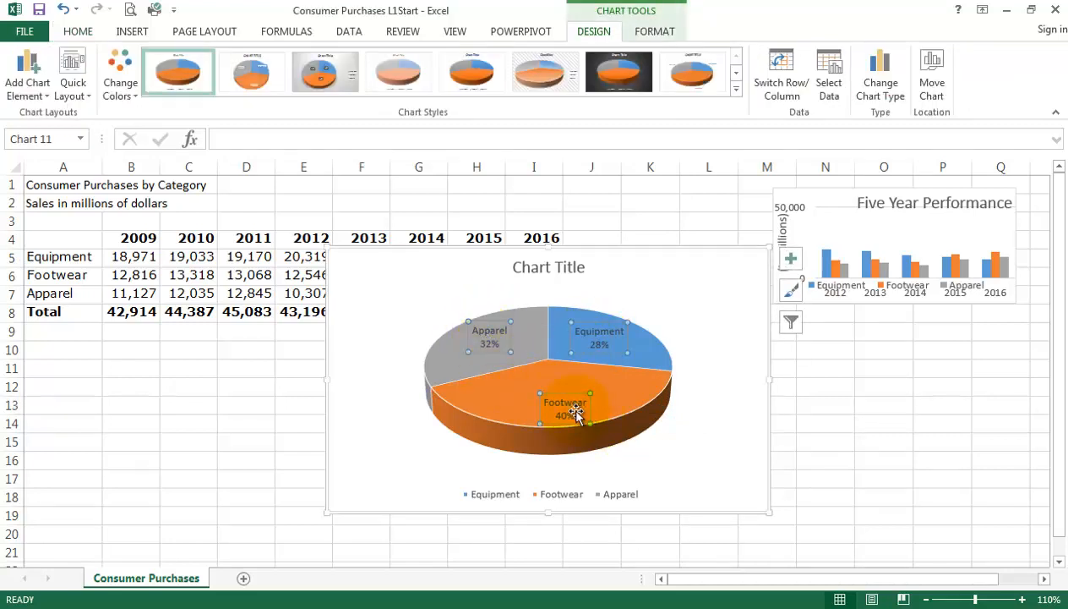
{"action": "left_click", "coordinate": [82, 34]}
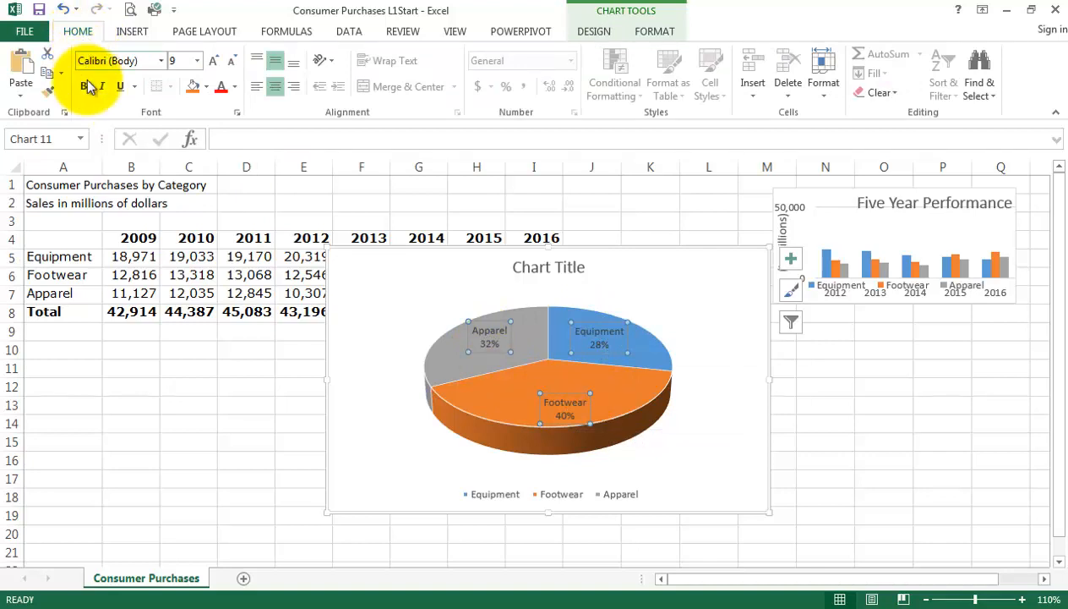
{"action": "left_click", "coordinate": [215, 61]}
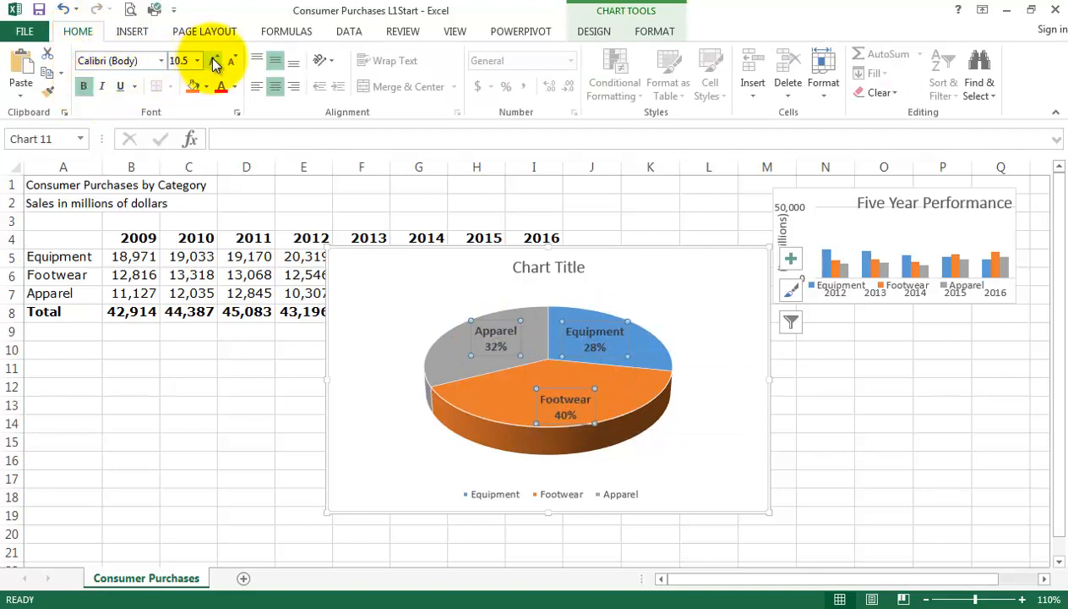
{"action": "left_click", "coordinate": [215, 60]}
{"action": "left_click", "coordinate": [875, 399]}
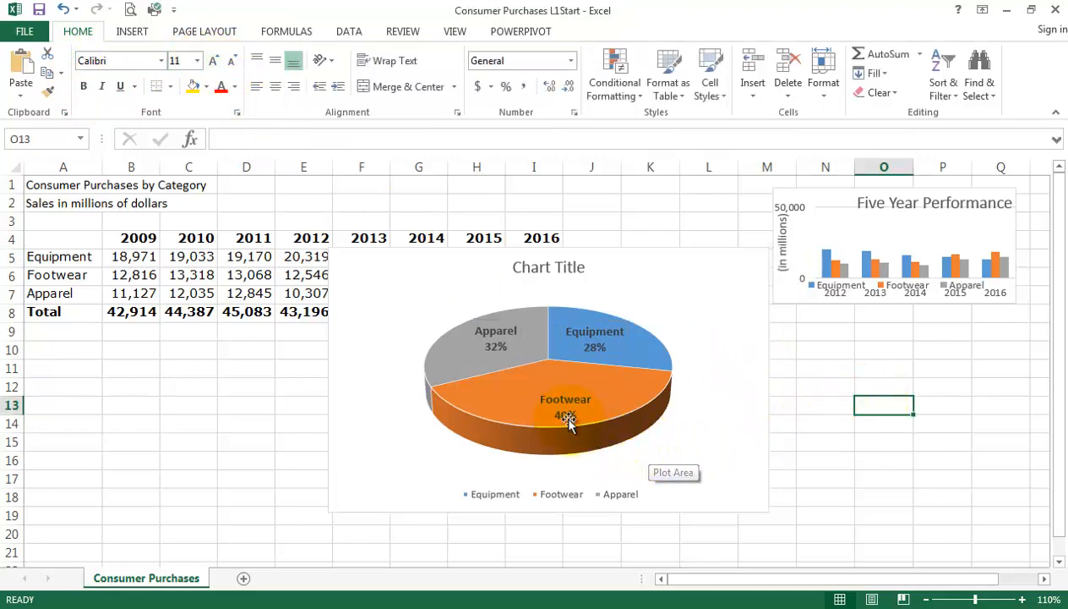
Move only the Footwear data label slightly up and to the left within its slice.
{"action": "left_click", "coordinate": [553, 398]}
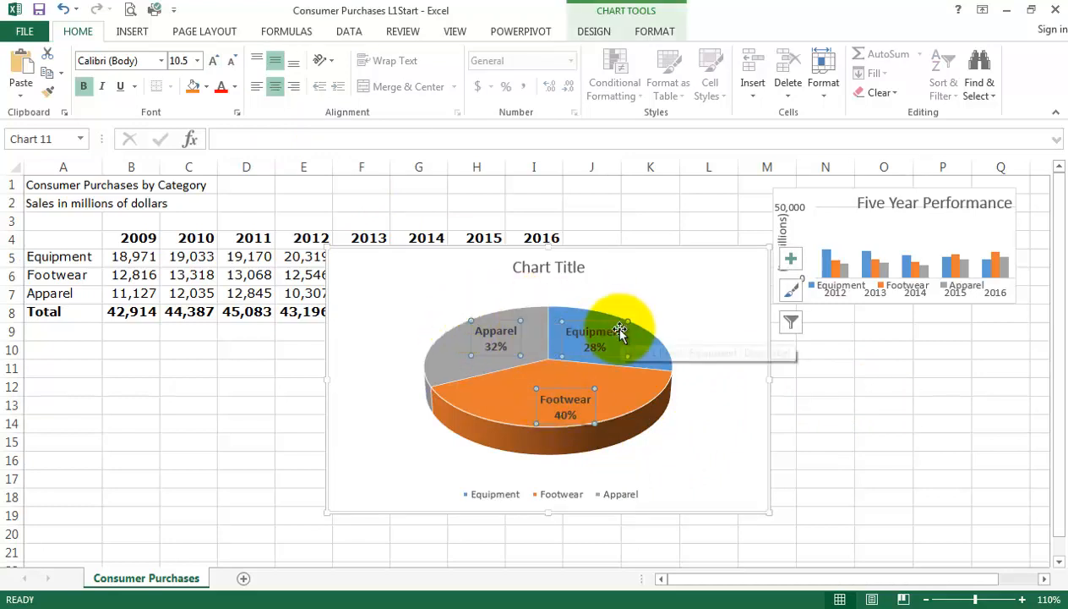
{"action": "left_click", "coordinate": [554, 404]}
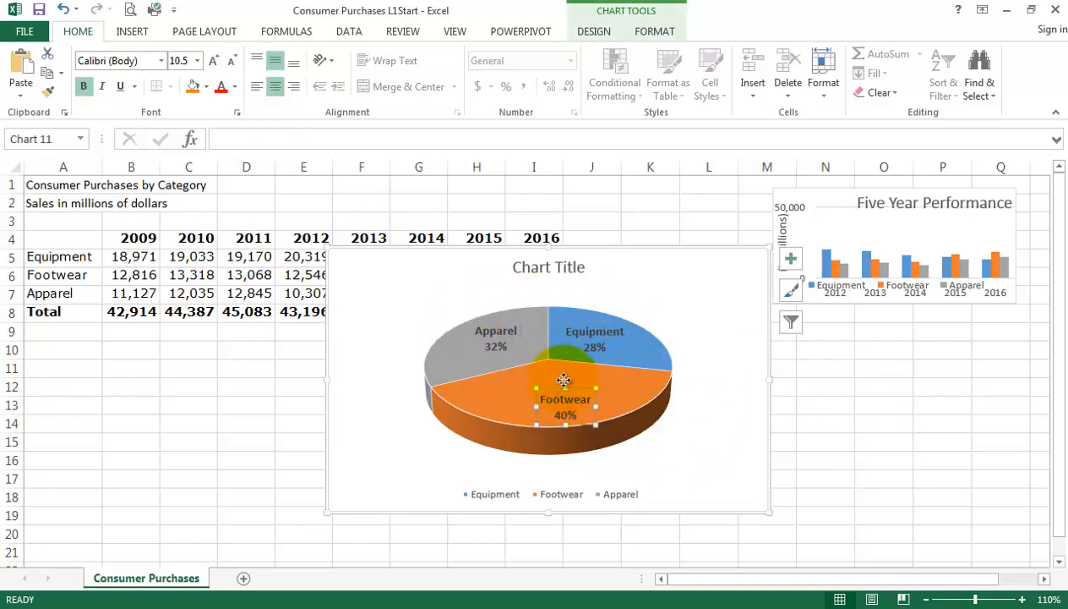
{"action": "left_click_drag", "start_coordinate": [557, 390], "coordinate": [546, 373]}
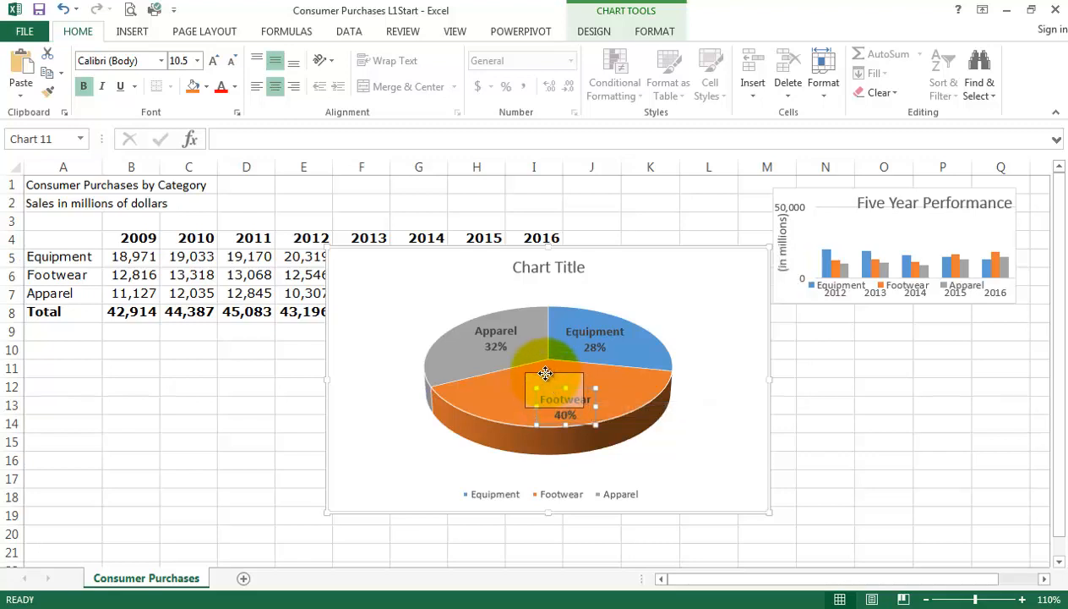
{"action": "left_click", "coordinate": [832, 436]}
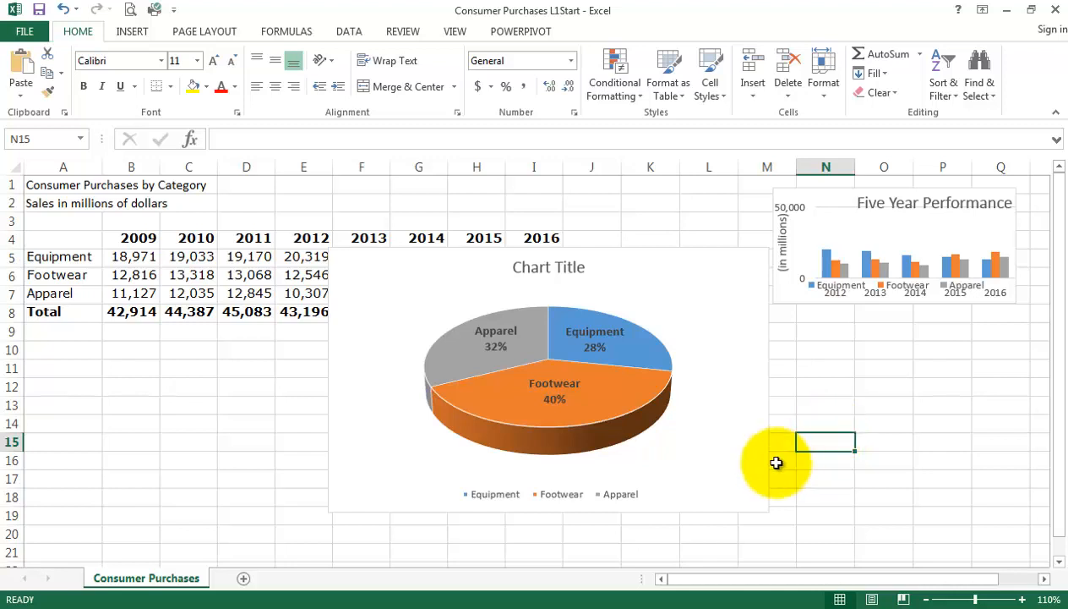
Delete the legend from the pie chart.
{"action": "left_click", "coordinate": [551, 496]}
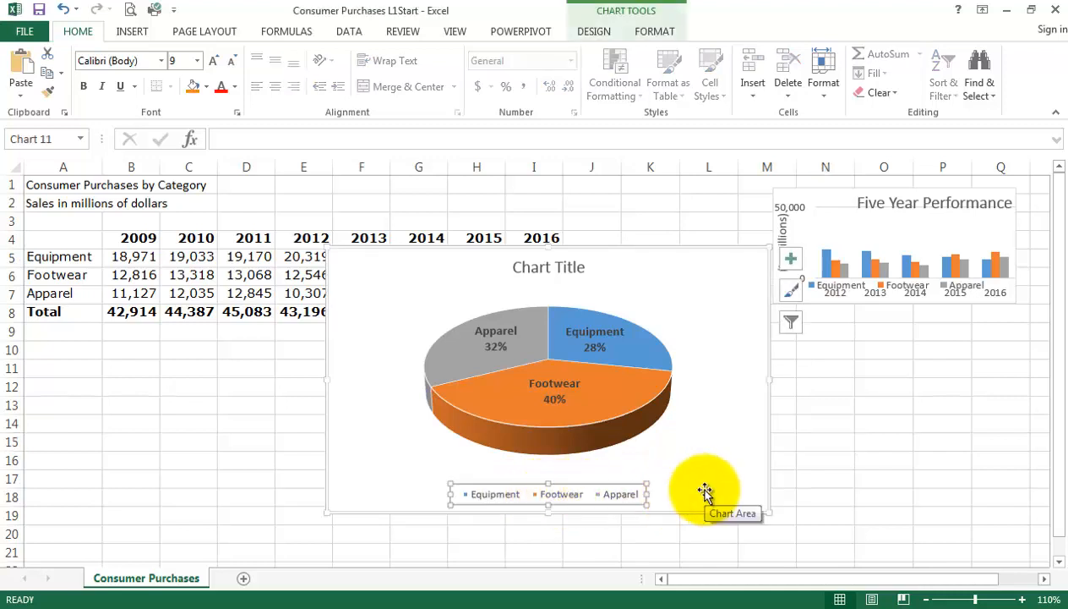
{"action": "key", "text": "Delete"}
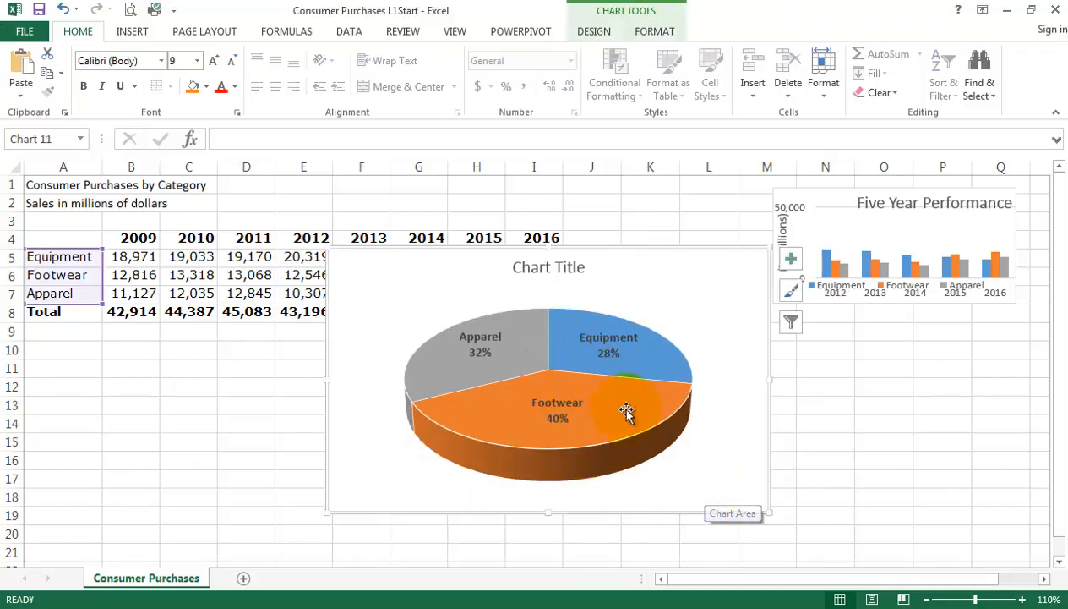
{"action": "mouse_move", "coordinate": [576, 392]}
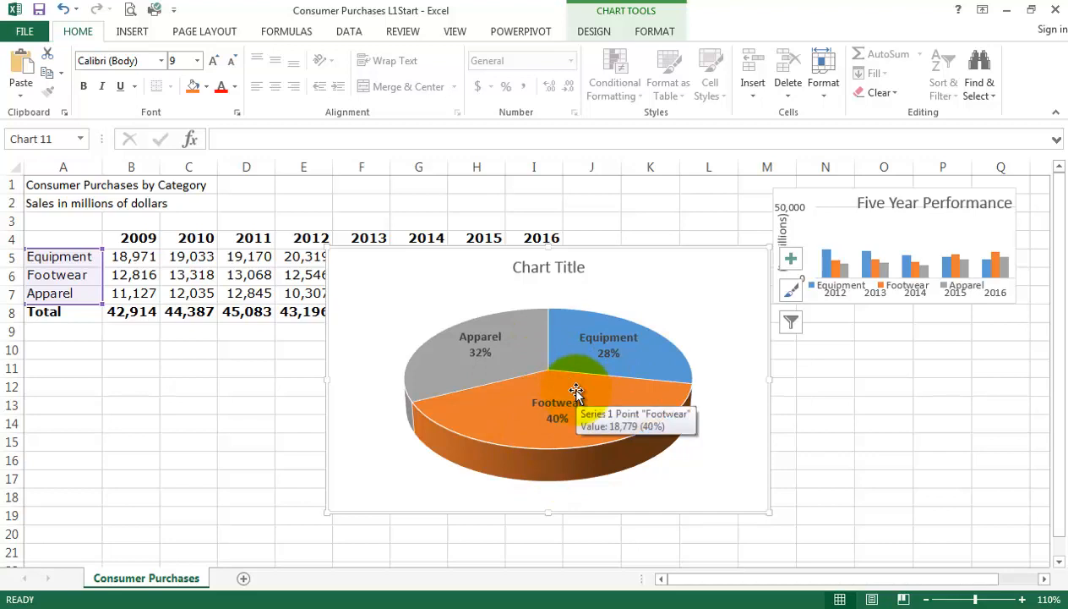
Replace the pie chart's placeholder title with "Consumer Purchases 2016".
{"action": "left_click", "coordinate": [545, 267]}
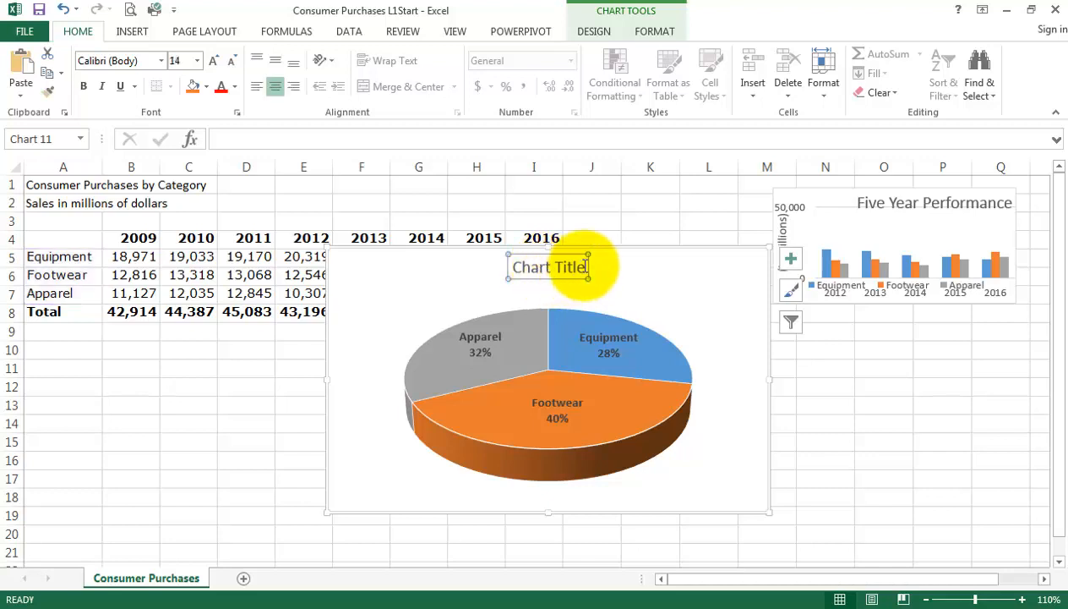
{"action": "triple_click", "coordinate": [529, 267]}
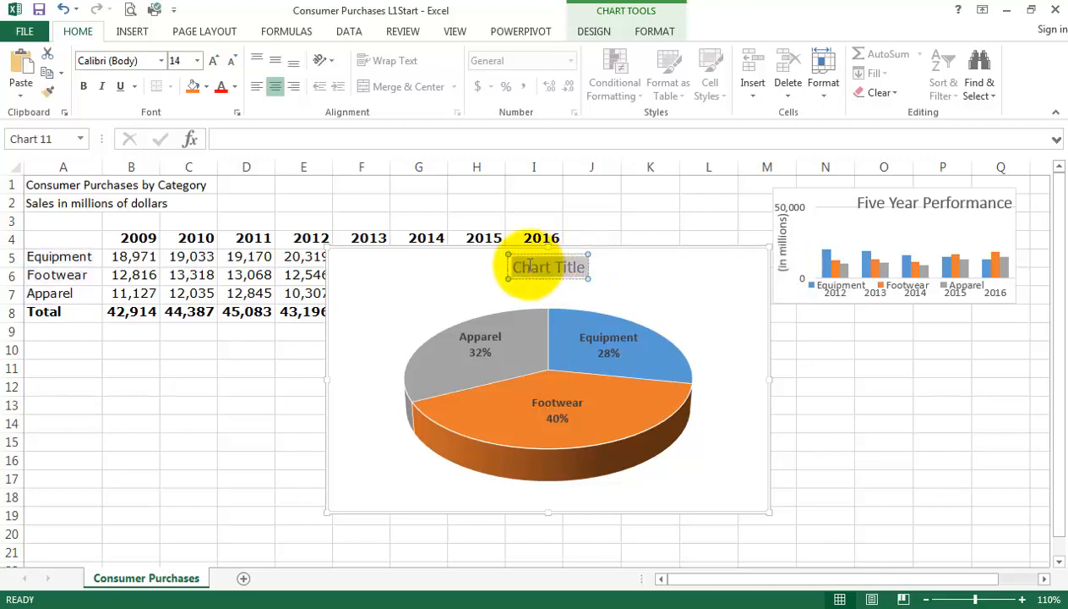
{"action": "type", "text": "Co"}
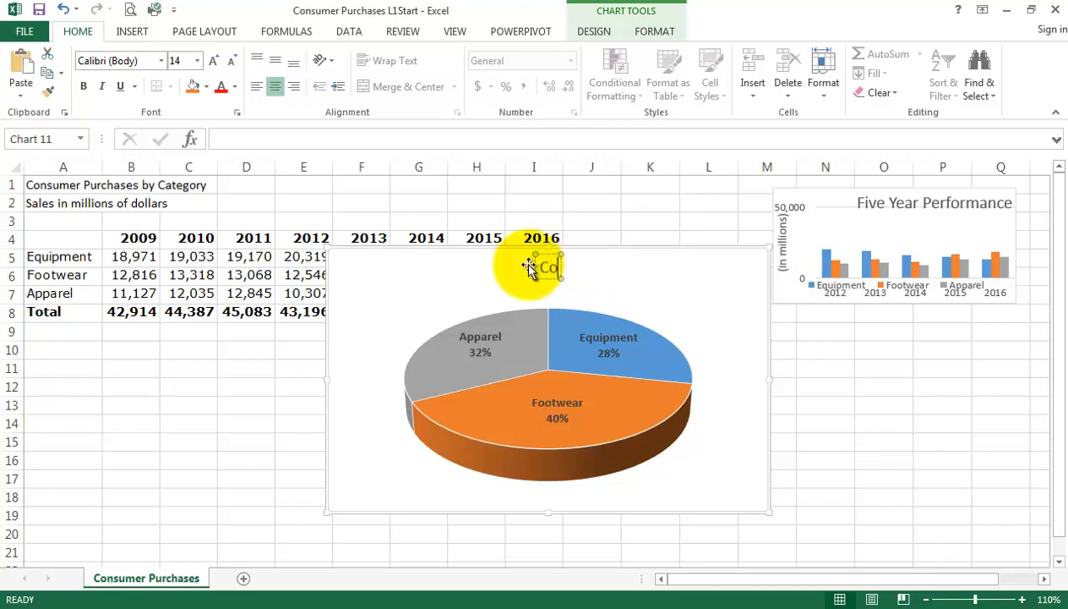
{"action": "type", "text": "nsumer"}
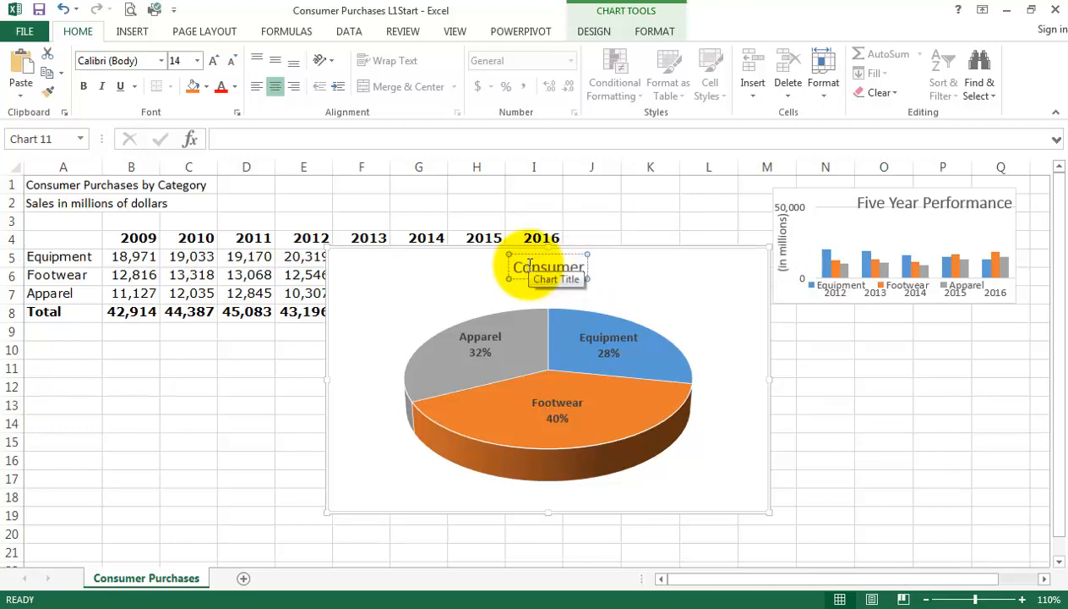
{"action": "type", "text": " Purchased"}
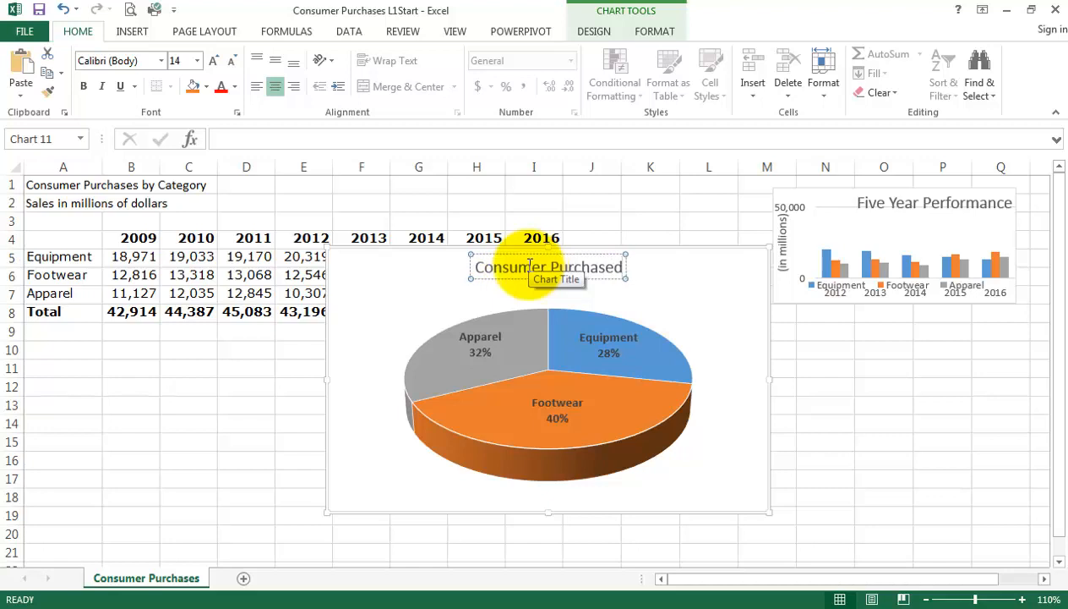
{"action": "key", "text": "BackSpace"}
{"action": "type", "text": "s"}
{"action": "type", "text": " 2016"}
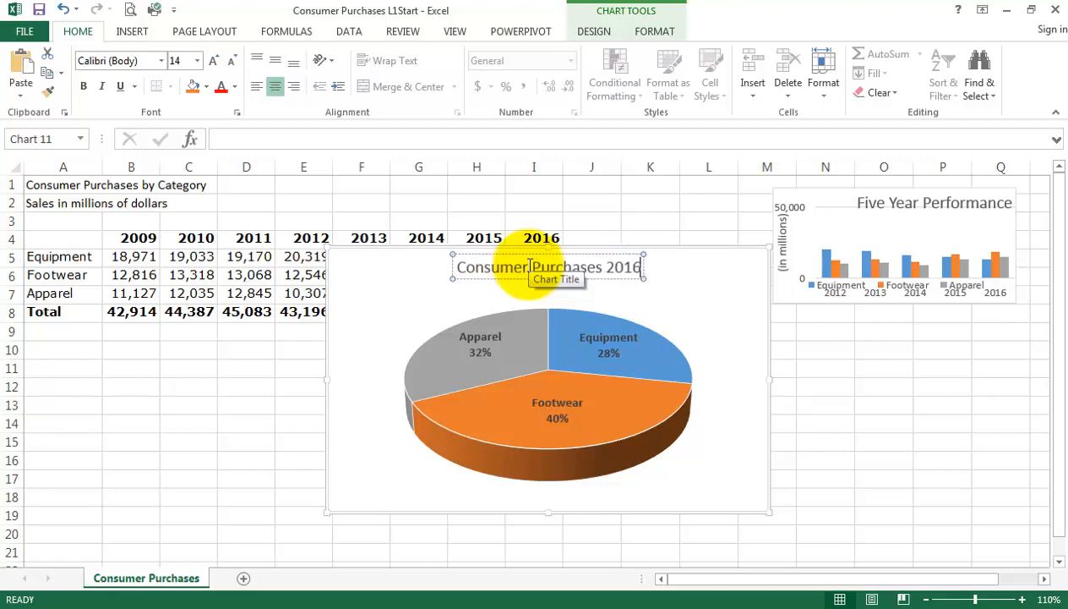
{"action": "left_click", "coordinate": [832, 406]}
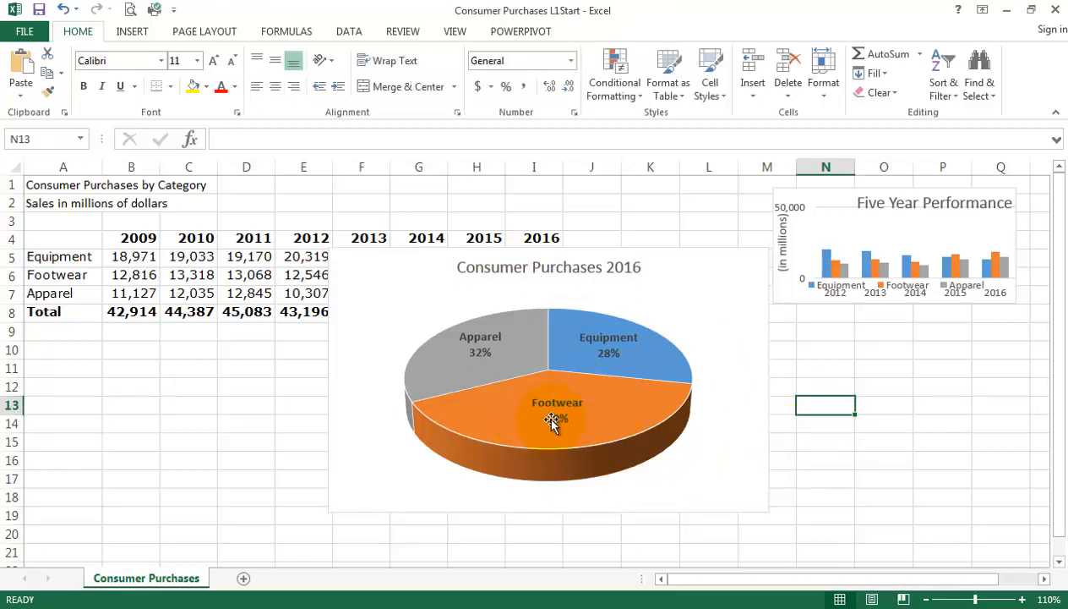
Pull the Footwear slice a short distance out of the pie to set it apart from the other slices.
{"action": "mouse_move", "coordinate": [520, 430]}
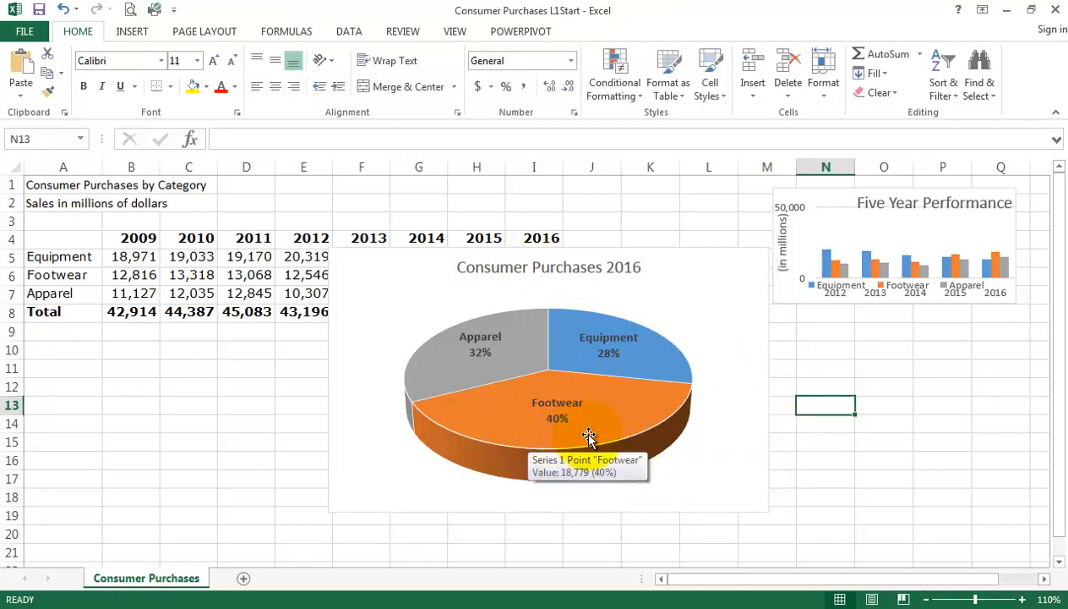
{"action": "left_click", "coordinate": [550, 379]}
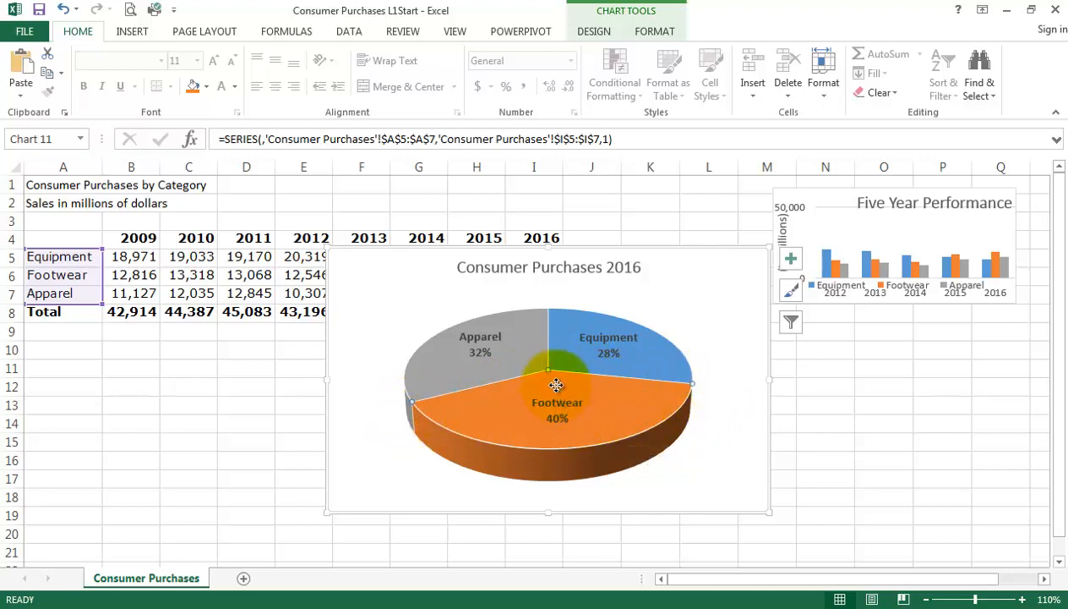
{"action": "left_click_drag", "start_coordinate": [556, 386], "coordinate": [770, 429]}
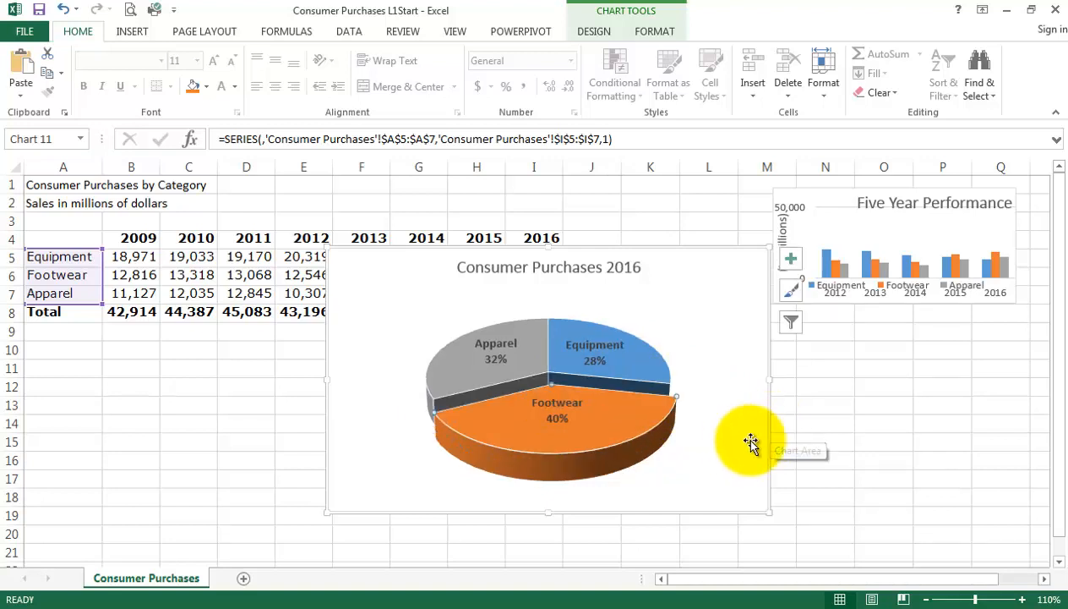
{"action": "left_click", "coordinate": [872, 423]}
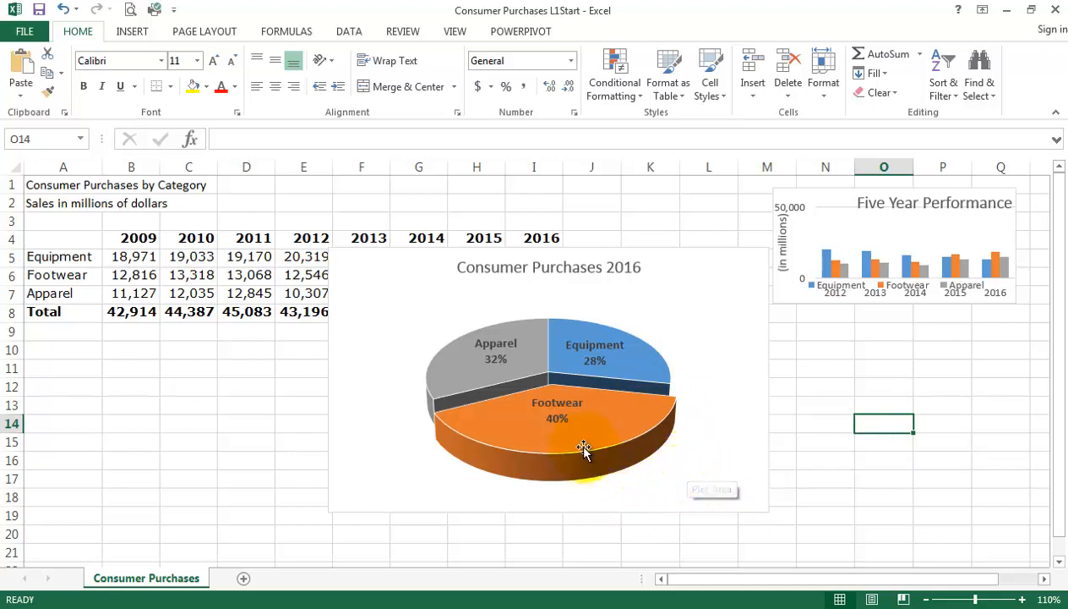
{"action": "mouse_move", "coordinate": [589, 436]}
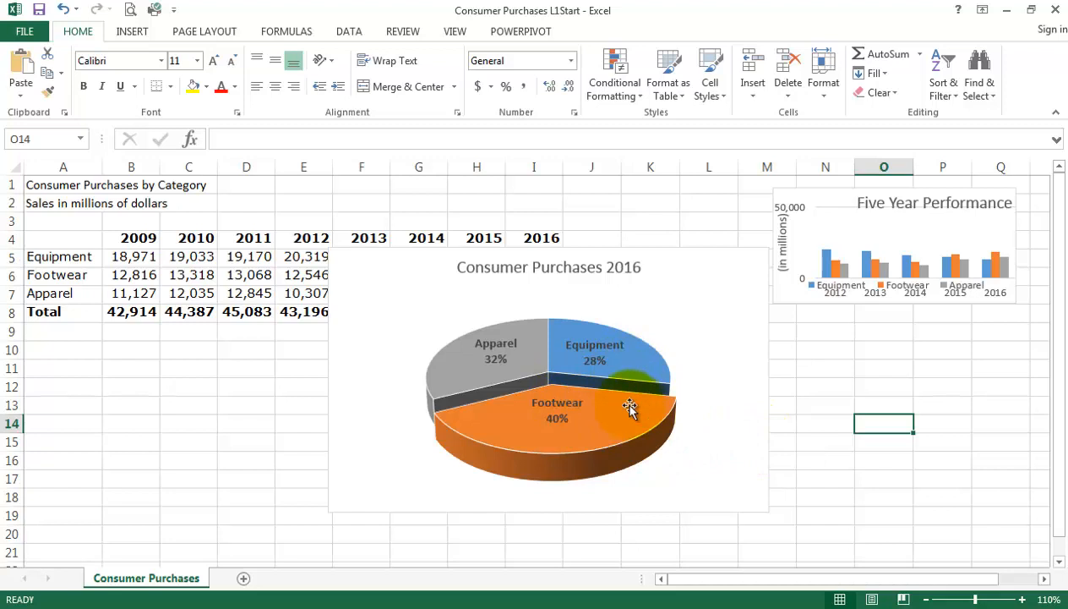
{"action": "mouse_move", "coordinate": [628, 407]}
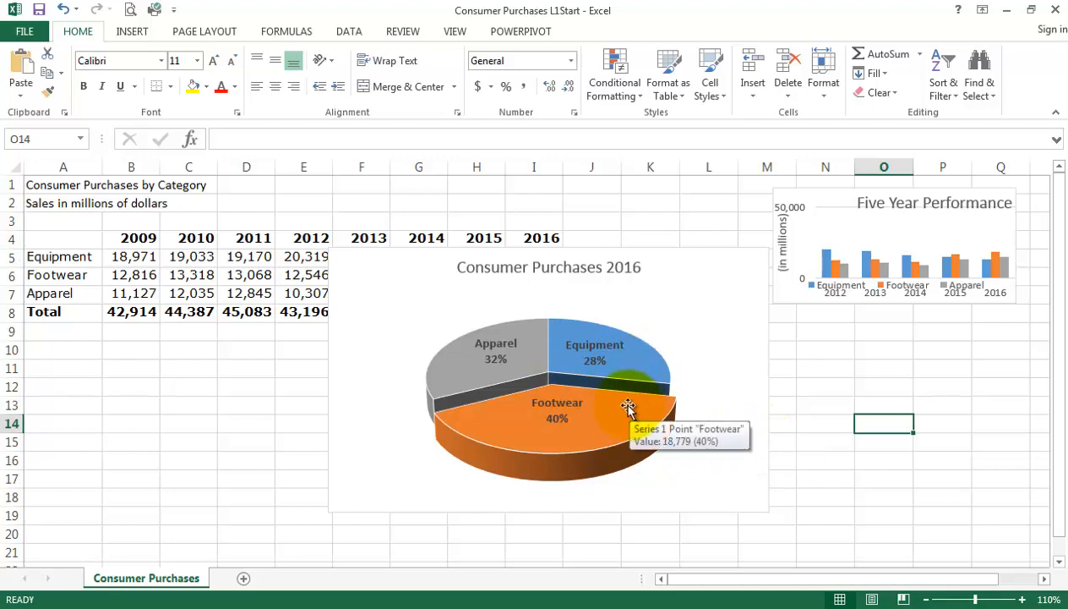